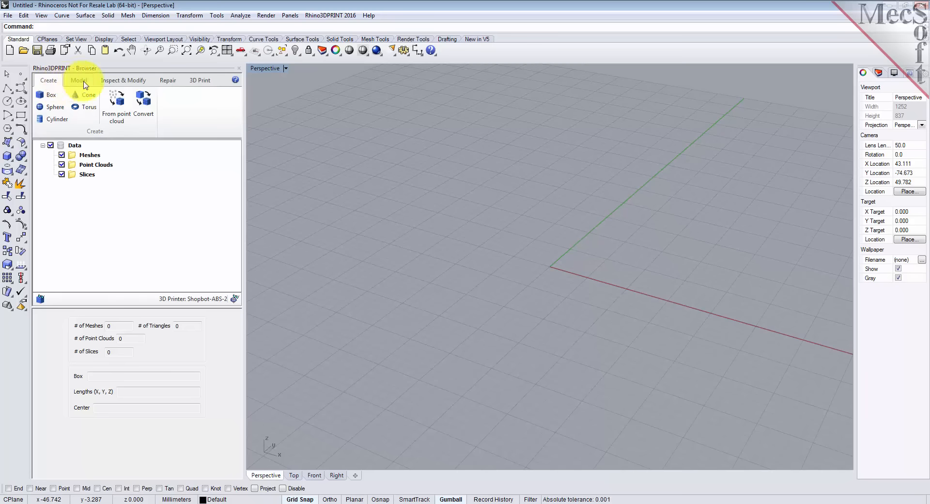
{"action": "left_click", "coordinate": [85, 85]}
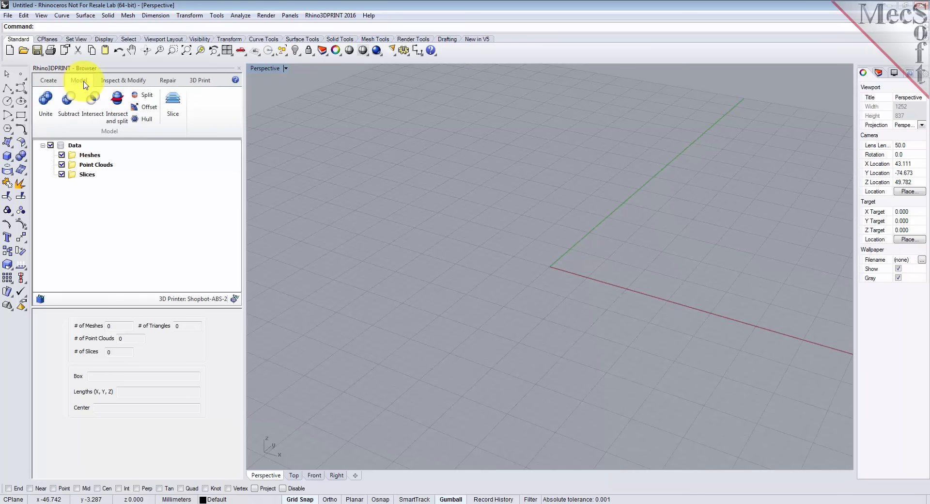
{"action": "left_click", "coordinate": [143, 86]}
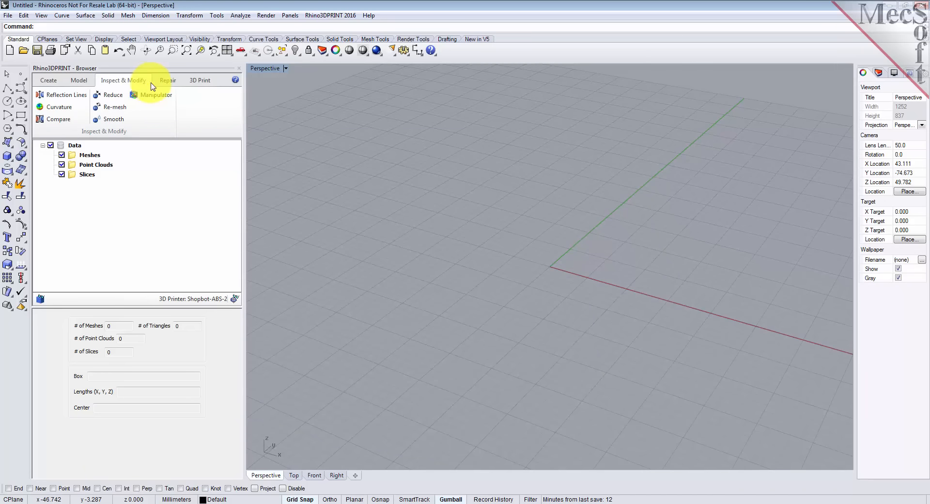
{"action": "left_click", "coordinate": [179, 86]}
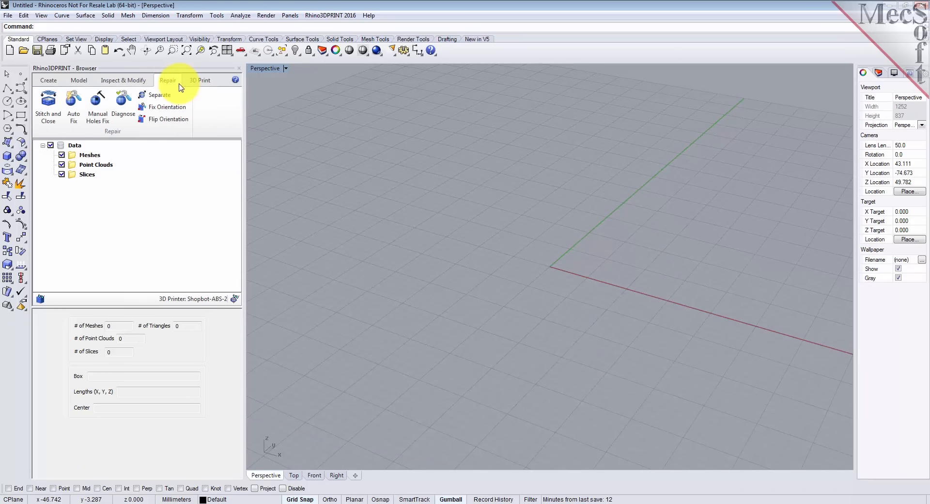
{"action": "left_click", "coordinate": [213, 84]}
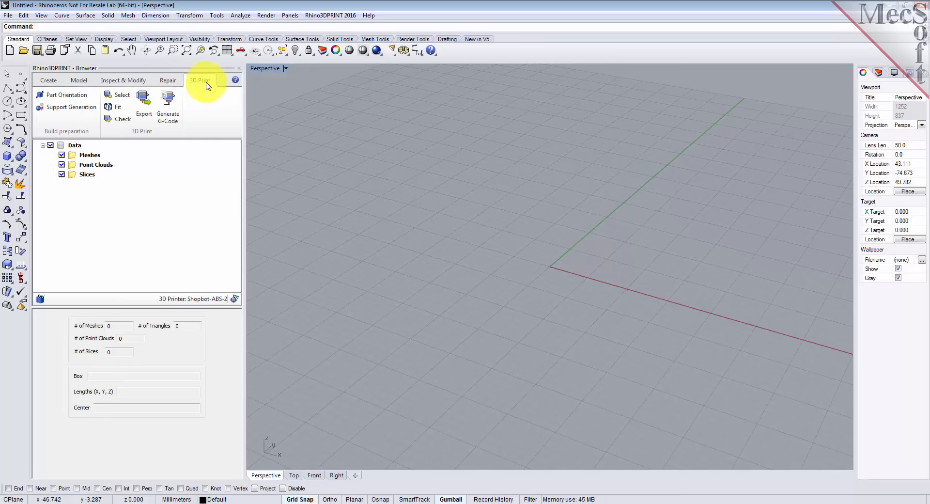
{"action": "left_click", "coordinate": [48, 80]}
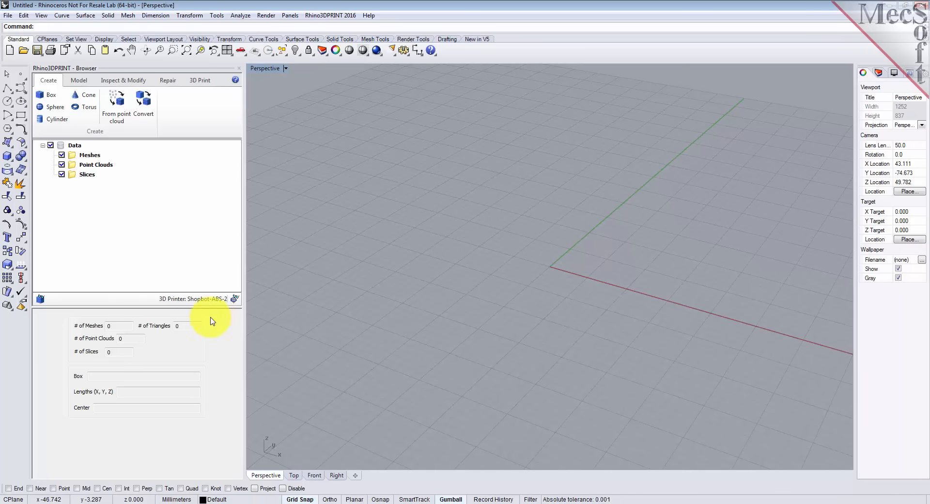
Open RubberDuck.csv as a points file, importing it as a comma-delimited point cloud, and maximize the Perspective viewport
{"action": "left_click", "coordinate": [8, 16]}
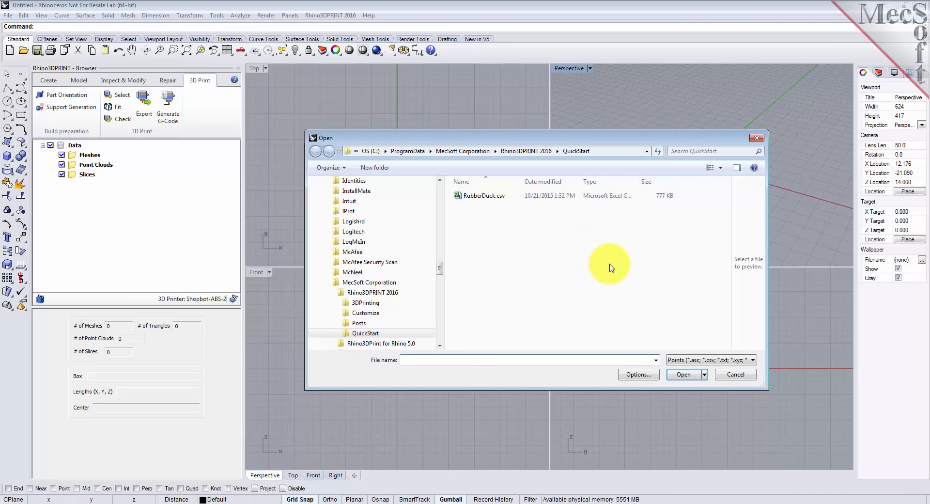
{"action": "left_click", "coordinate": [698, 359]}
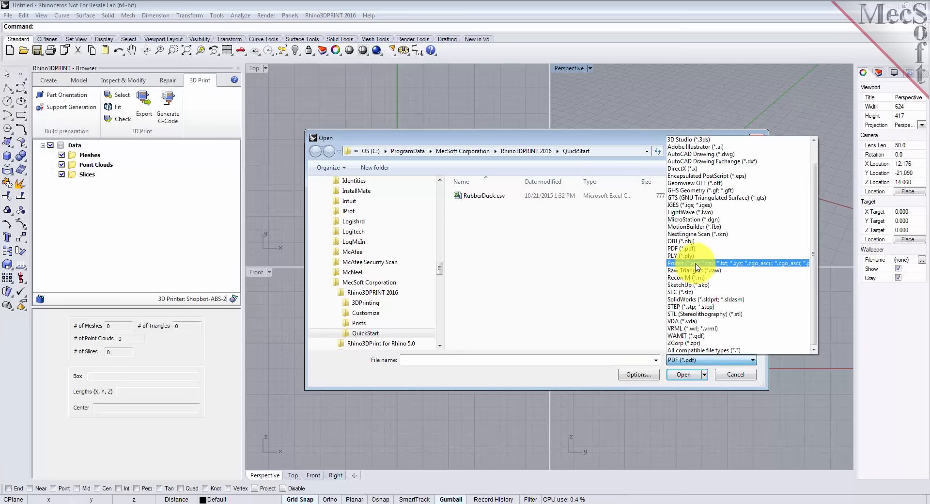
{"action": "left_click", "coordinate": [696, 263]}
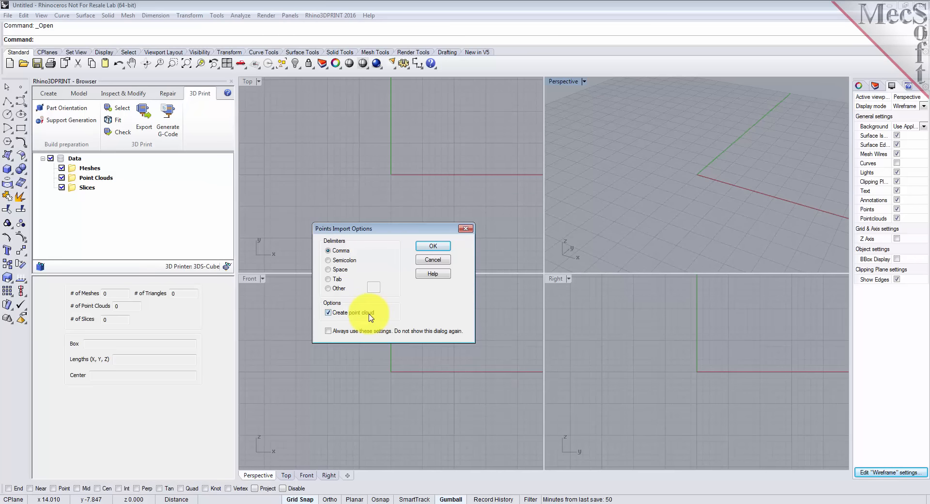
{"action": "left_click", "coordinate": [435, 247]}
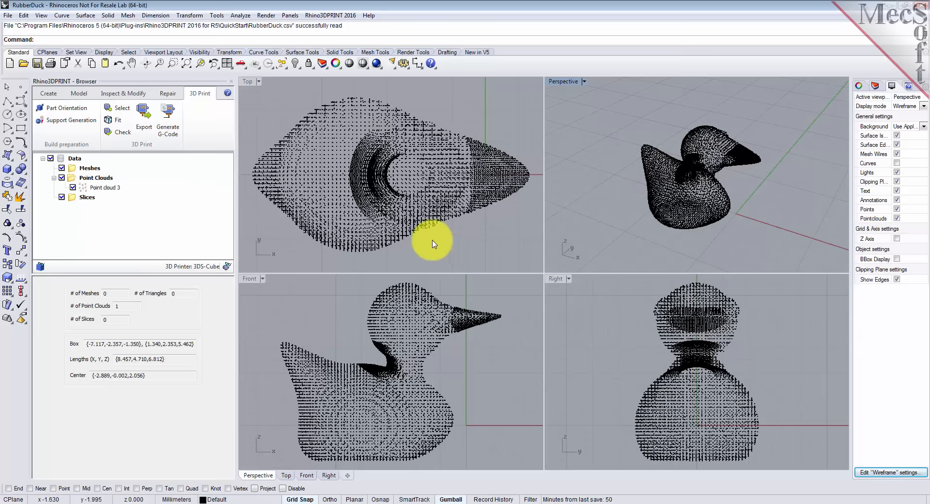
{"action": "double_click", "coordinate": [567, 83]}
{"action": "right_click_drag", "start_coordinate": [638, 396], "coordinate": [608, 316]}
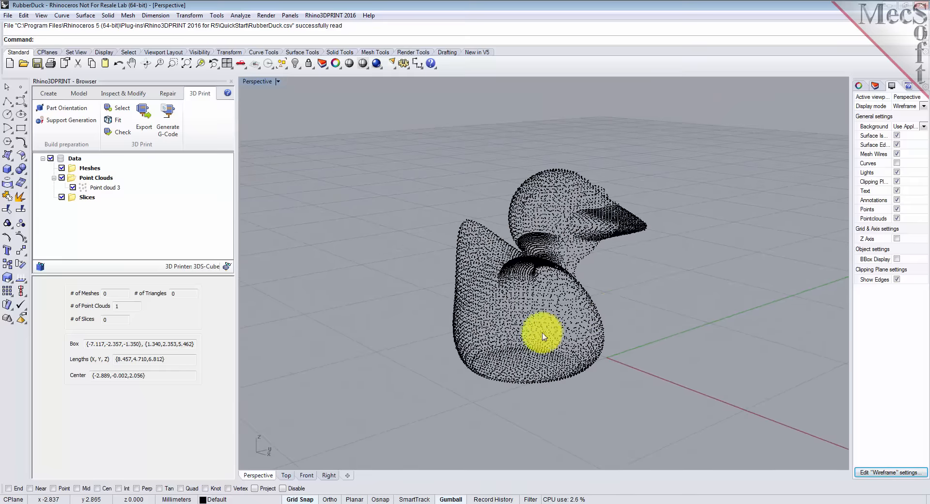
Change the document's model units to Inches without scaling the model
{"action": "left_click", "coordinate": [182, 500]}
{"action": "left_click", "coordinate": [224, 491]}
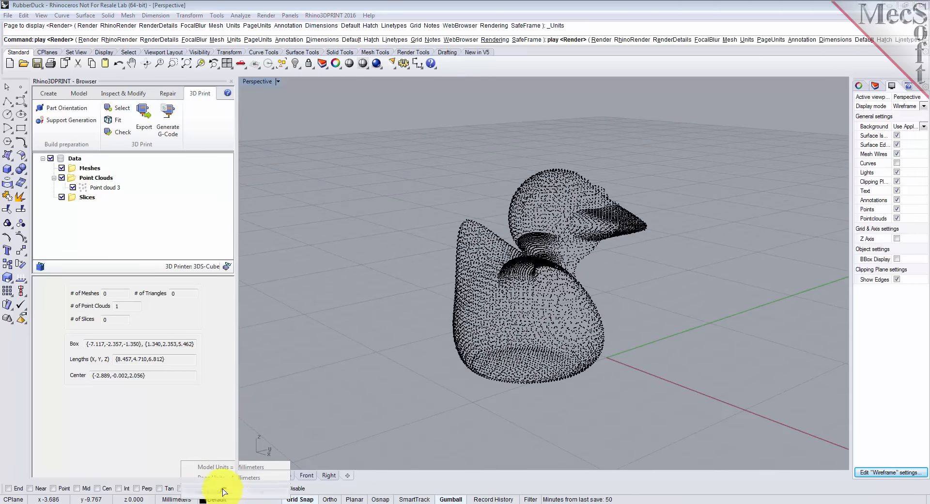
{"action": "left_click", "coordinate": [502, 189]}
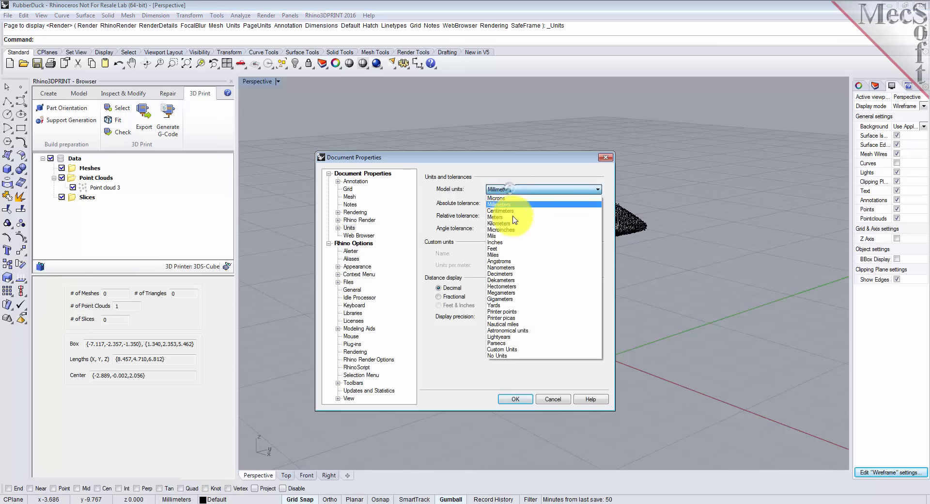
{"action": "left_click", "coordinate": [500, 242]}
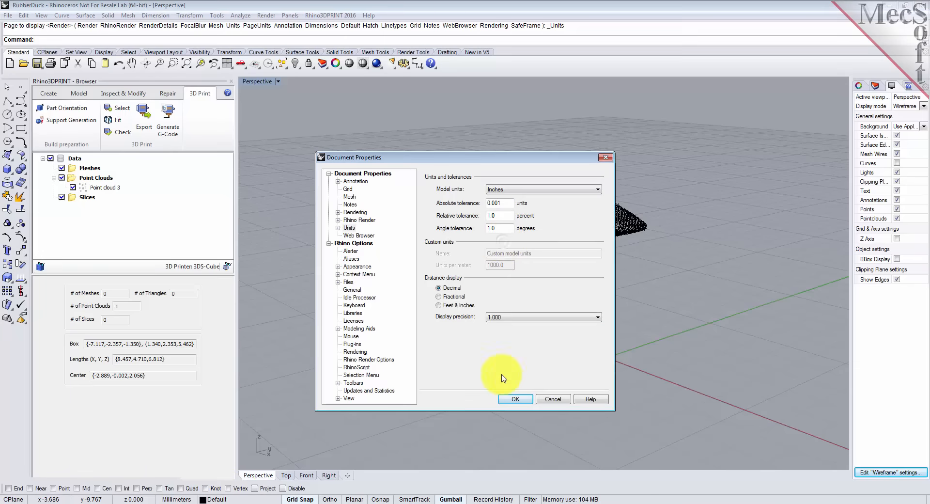
{"action": "left_click", "coordinate": [522, 400]}
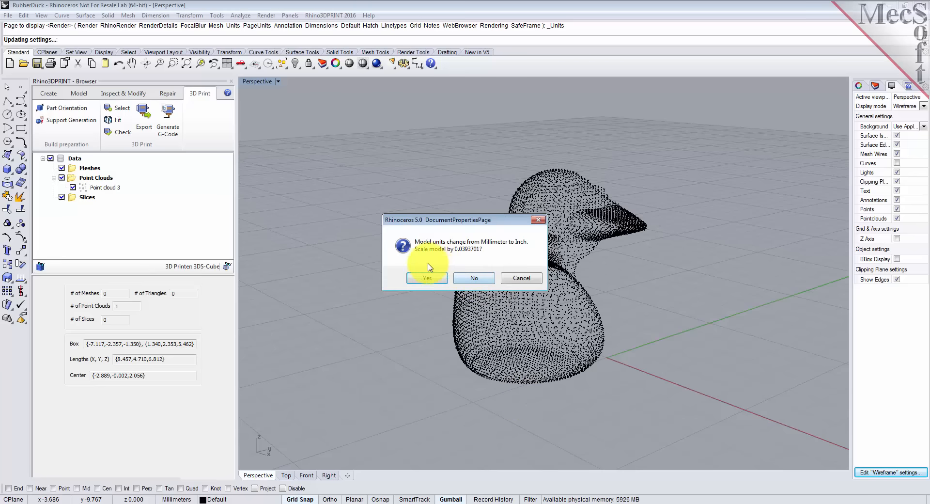
{"action": "left_click", "coordinate": [474, 278]}
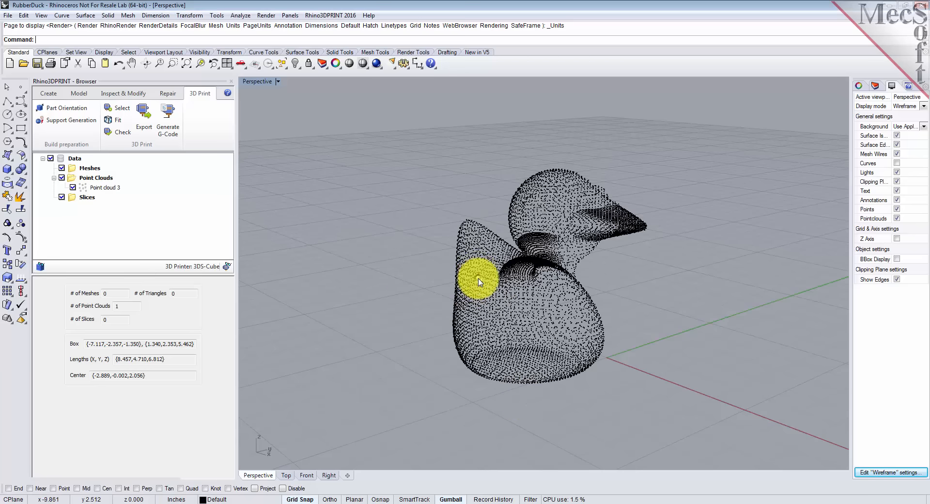
Create a mesh from the duck point cloud, keeping the default mesh creation options
{"action": "right_click_drag", "start_coordinate": [380, 300], "coordinate": [422, 292]}
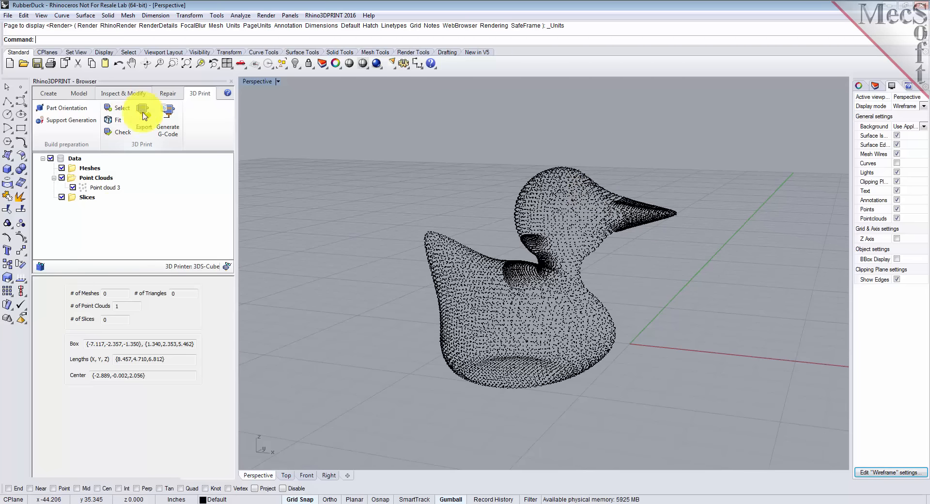
{"action": "left_click", "coordinate": [47, 94]}
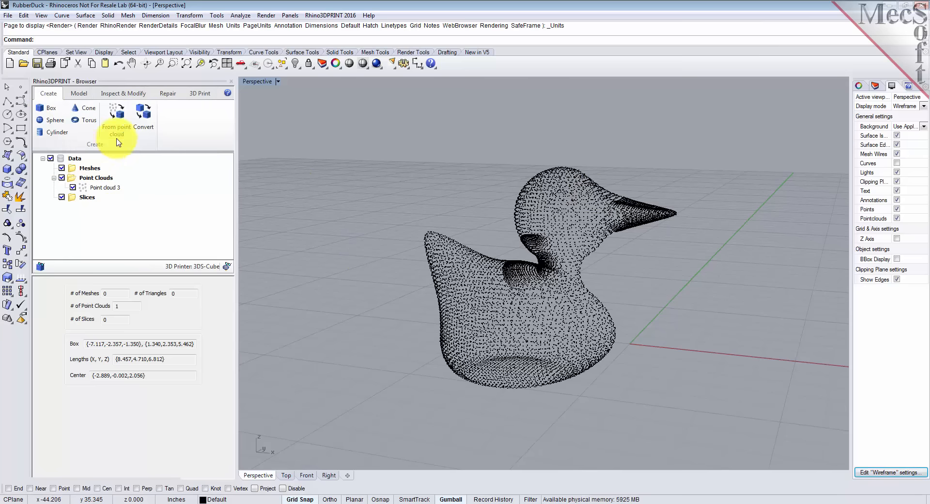
{"action": "left_click", "coordinate": [119, 122]}
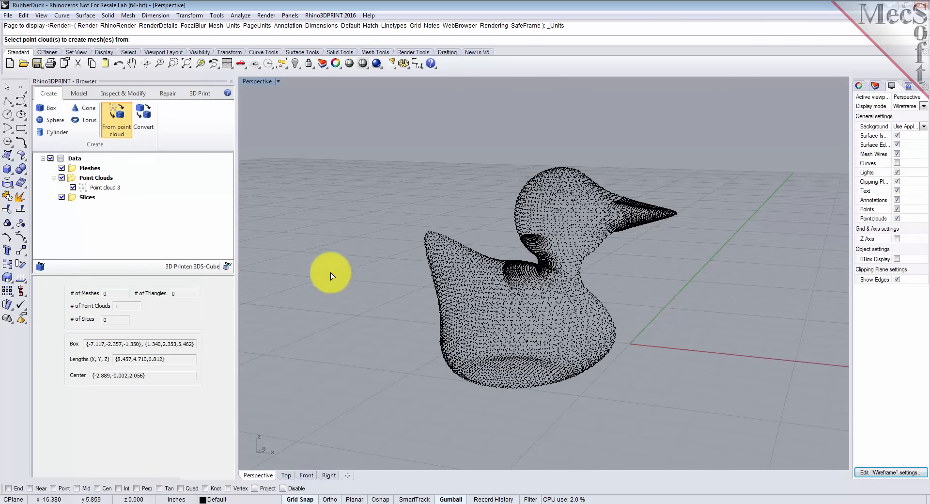
{"action": "left_click", "coordinate": [497, 272]}
{"action": "right_click", "coordinate": [388, 217]}
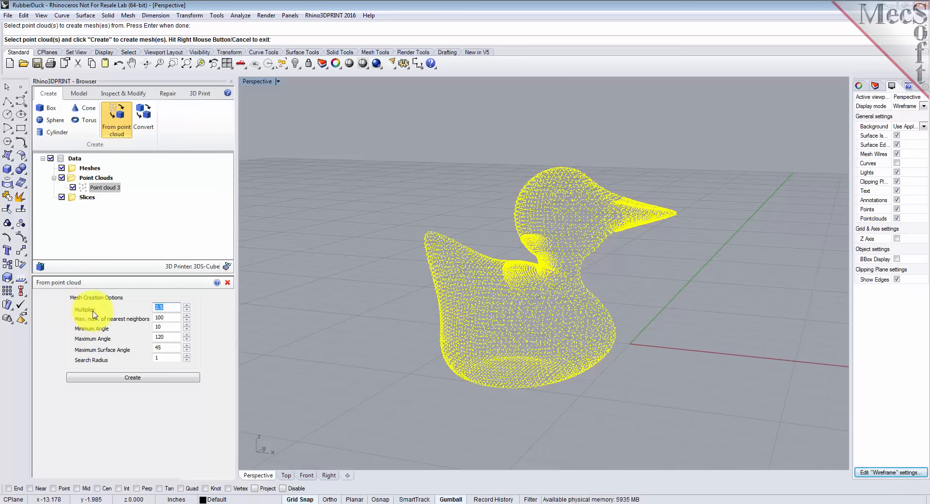
{"action": "left_click", "coordinate": [170, 310]}
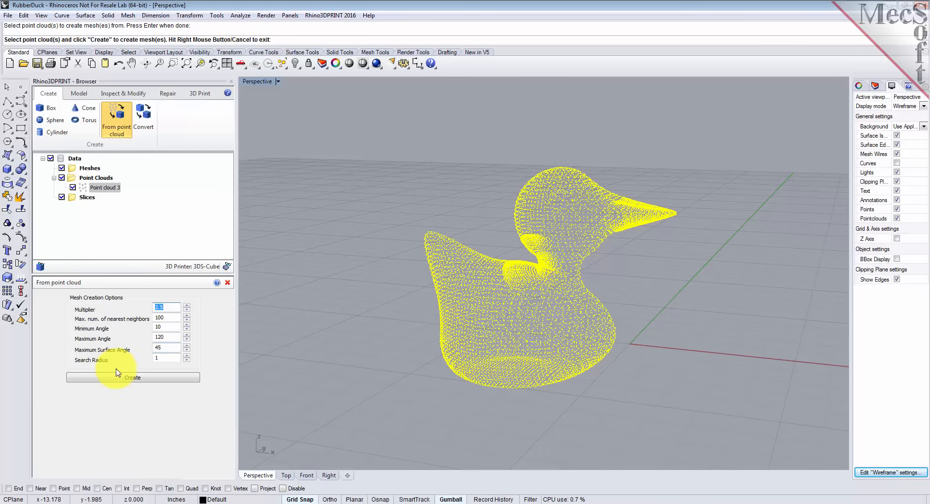
{"action": "left_click", "coordinate": [132, 377]}
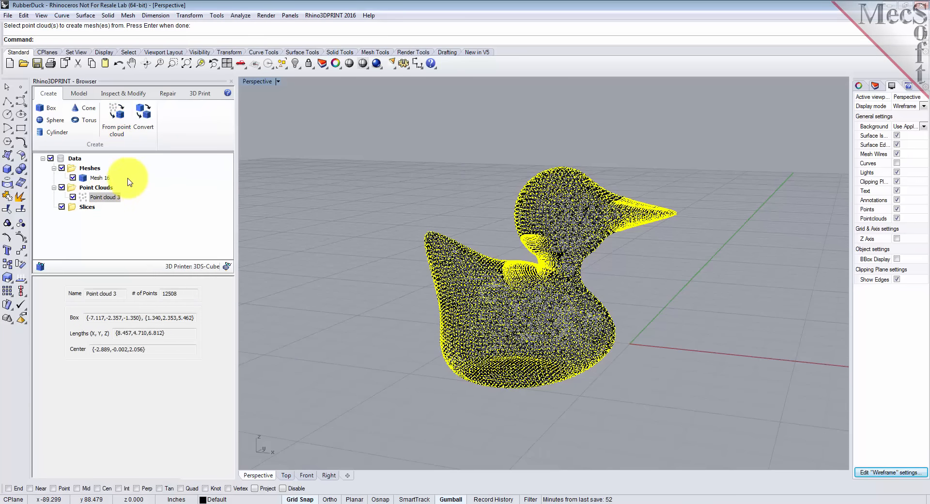
Hide the duck's point cloud and leave only the new mesh displayed
{"action": "left_click", "coordinate": [84, 181]}
{"action": "left_click", "coordinate": [85, 198]}
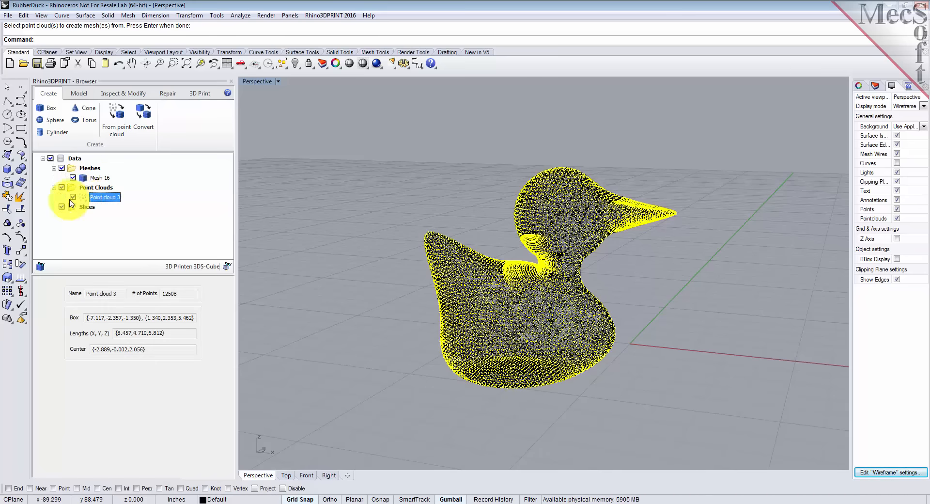
{"action": "left_click", "coordinate": [73, 197]}
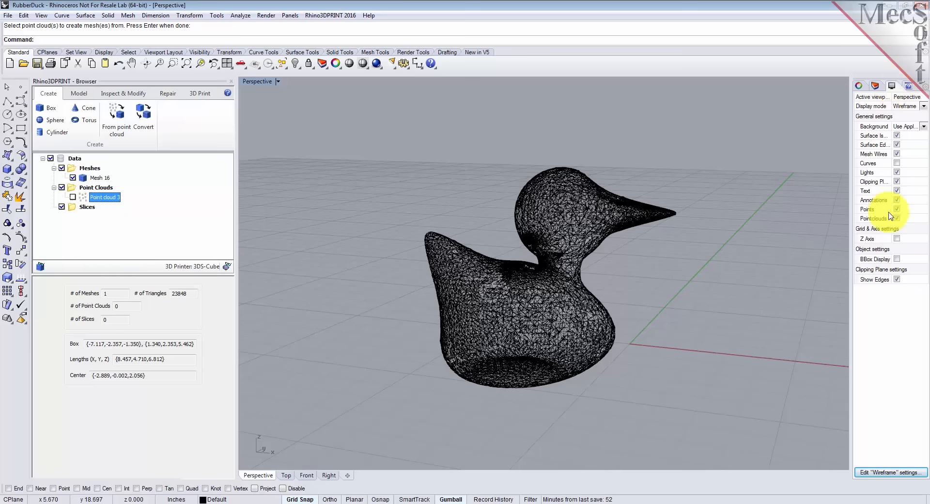
Keep mesh wires displayed, set the Perspective viewport to Shaded, and examine the duck mesh surface from several sides
{"action": "left_click", "coordinate": [897, 154]}
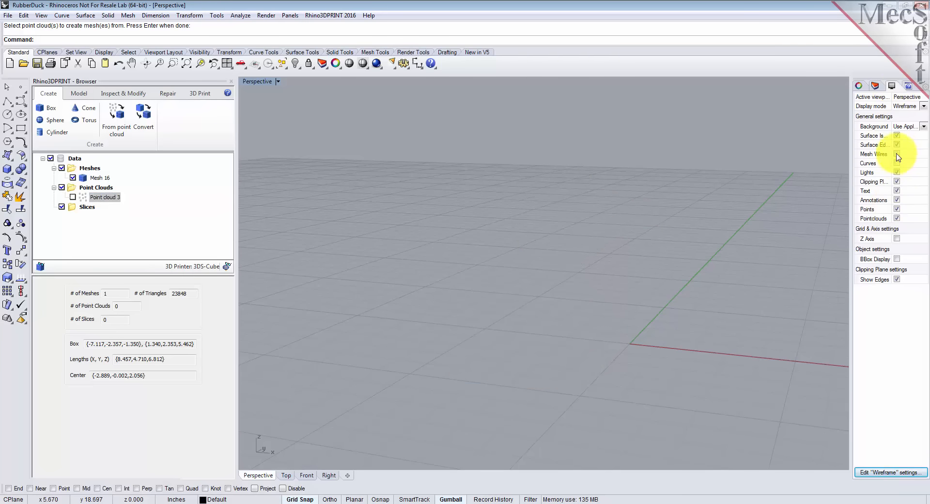
{"action": "left_click", "coordinate": [897, 154]}
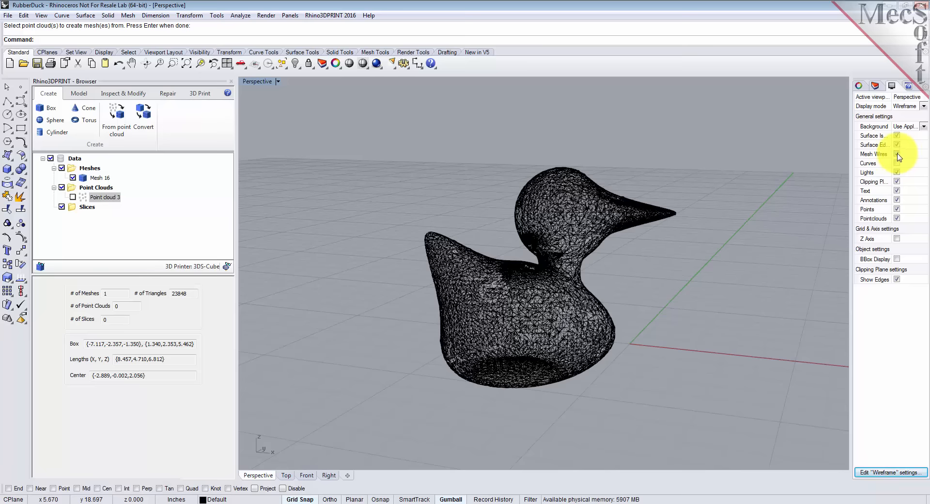
{"action": "left_click", "coordinate": [363, 64]}
{"action": "mouse_move", "coordinate": [590, 284]}
{"action": "right_mouse_down"}
{"action": "mouse_move", "coordinate": [453, 286]}
{"action": "mouse_move", "coordinate": [403, 225]}
{"action": "mouse_move", "coordinate": [482, 289]}
{"action": "mouse_move", "coordinate": [595, 284]}
{"action": "mouse_move", "coordinate": [579, 291]}
{"action": "right_mouse_up"}
{"action": "right_click_drag", "start_coordinate": [401, 305], "coordinate": [495, 309]}
{"action": "scroll", "coordinate": [494, 328], "scroll_direction": "up", "scroll_amount": 3}
{"action": "right_click_drag", "start_coordinate": [624, 302], "coordinate": [357, 326]}
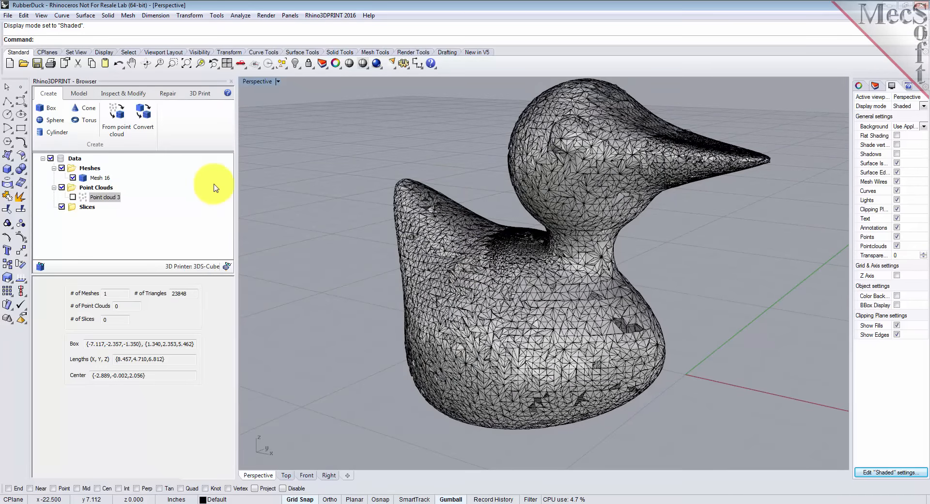
Diagnose the duck mesh by running all edge, triangle and vertex checks, examine the flagged areas, and close the diagnosis
{"action": "left_click", "coordinate": [141, 92]}
{"action": "left_click", "coordinate": [172, 94]}
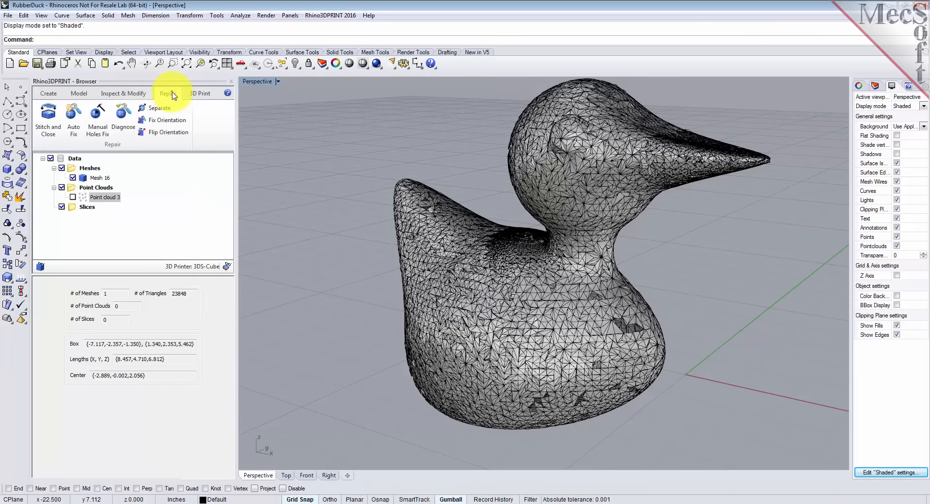
{"action": "left_click", "coordinate": [128, 121]}
{"action": "left_click", "coordinate": [453, 238]}
{"action": "right_click", "coordinate": [330, 190]}
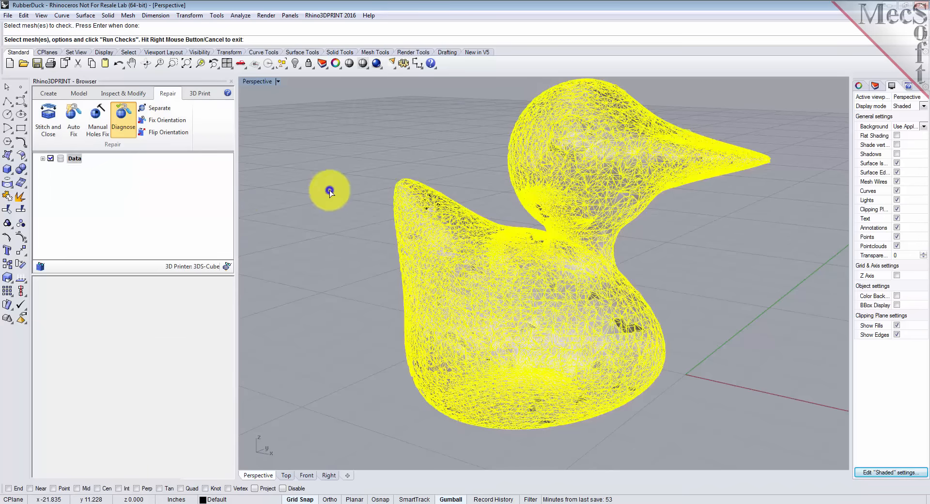
{"action": "left_click", "coordinate": [147, 428]}
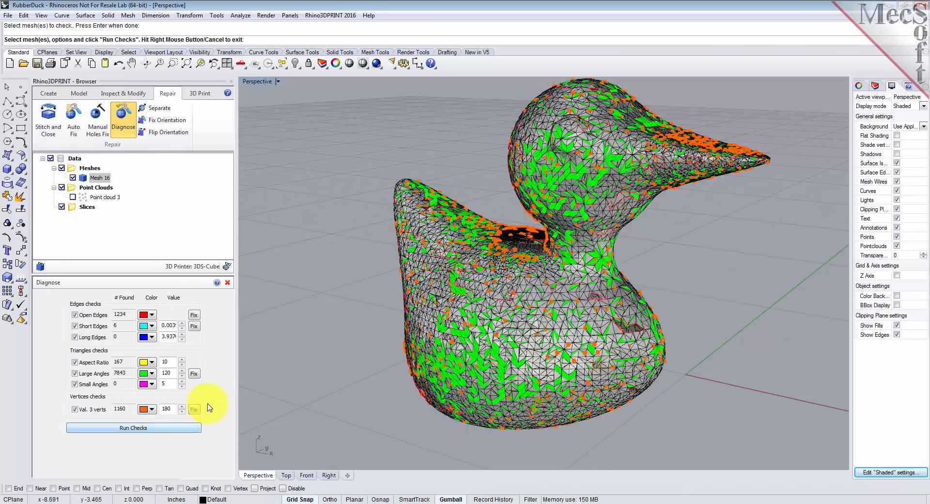
{"action": "right_click_drag", "start_coordinate": [693, 277], "coordinate": [660, 270]}
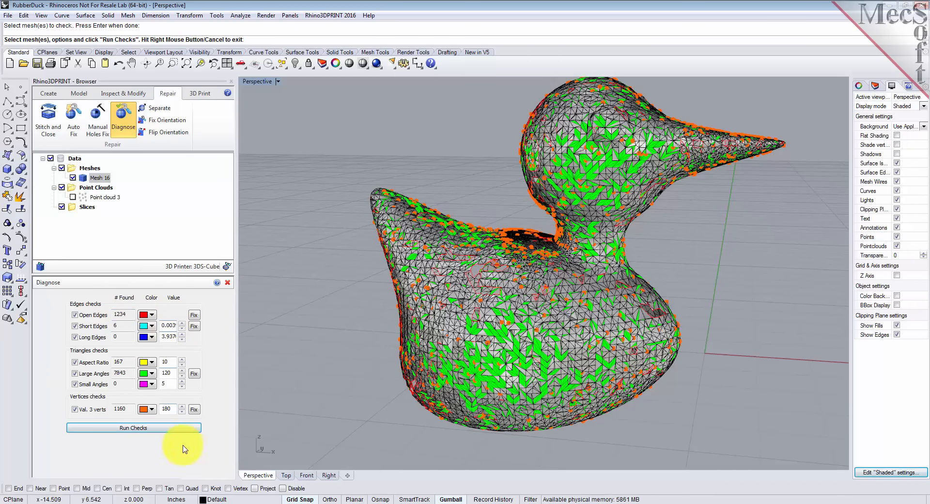
{"action": "left_click", "coordinate": [229, 283]}
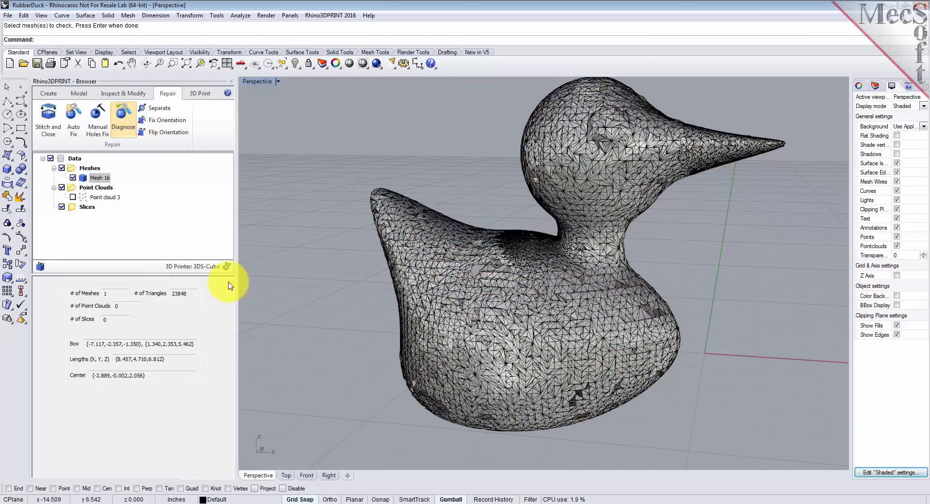
Run Auto Fix on the duck mesh to repair its defects
{"action": "right_click_drag", "start_coordinate": [393, 347], "coordinate": [456, 355]}
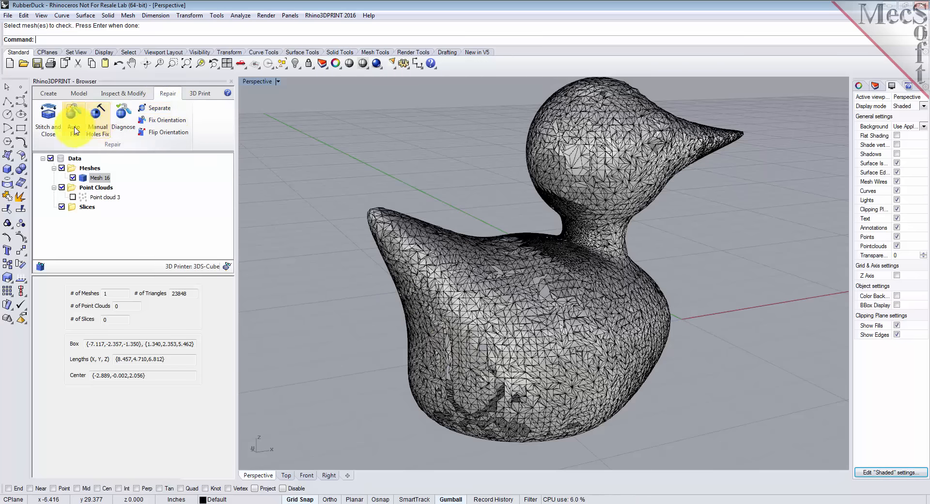
{"action": "left_click", "coordinate": [74, 123]}
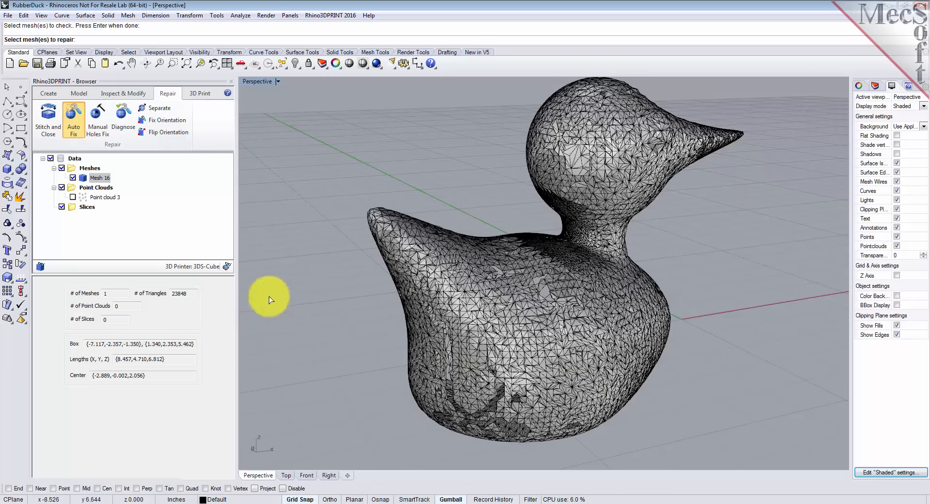
{"action": "left_click", "coordinate": [432, 287]}
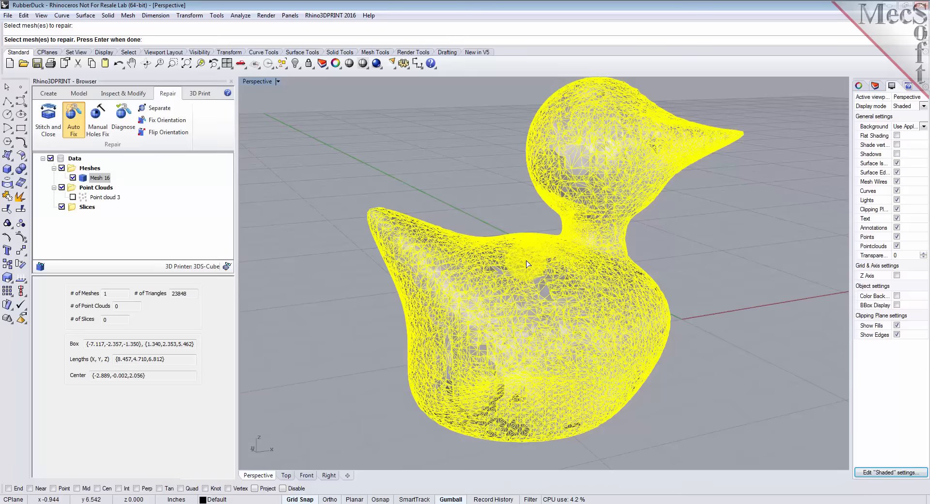
{"action": "right_click", "coordinate": [339, 232]}
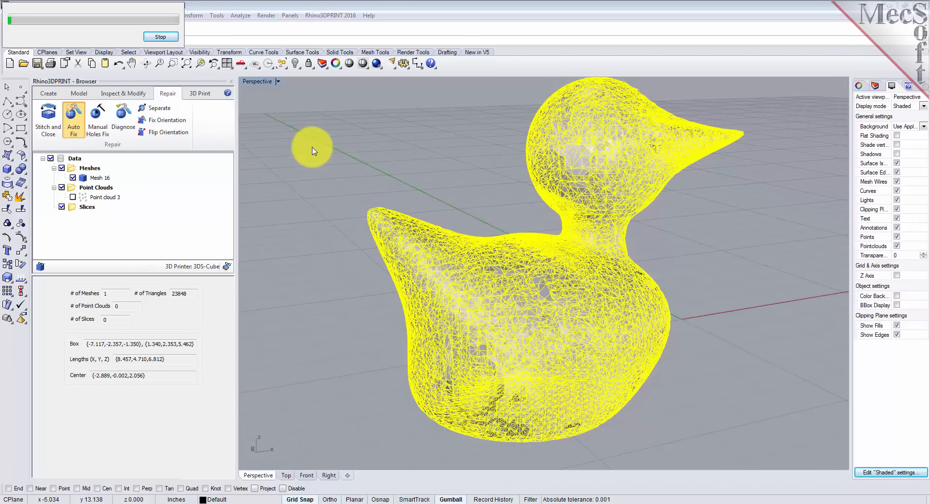
Diagnose the auto-fixed duck mesh by running all edge, triangle and vertex checks, and close the diagnosis
{"action": "right_click_drag", "start_coordinate": [634, 313], "coordinate": [650, 203]}
{"action": "right_click_drag", "start_coordinate": [489, 297], "coordinate": [421, 291]}
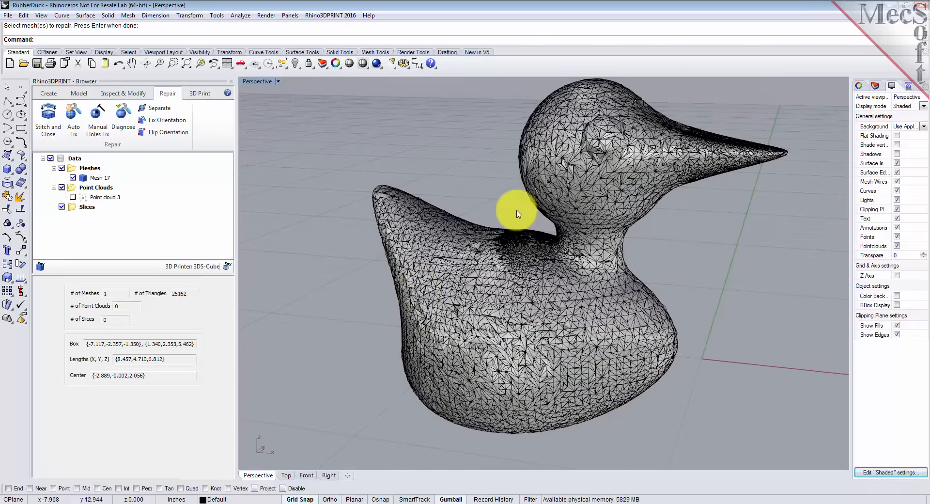
{"action": "left_click", "coordinate": [124, 116]}
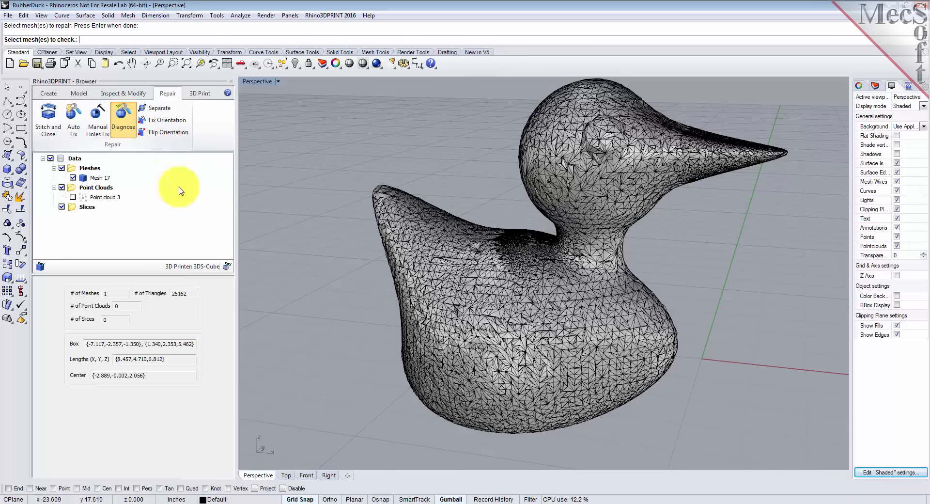
{"action": "left_click", "coordinate": [464, 263]}
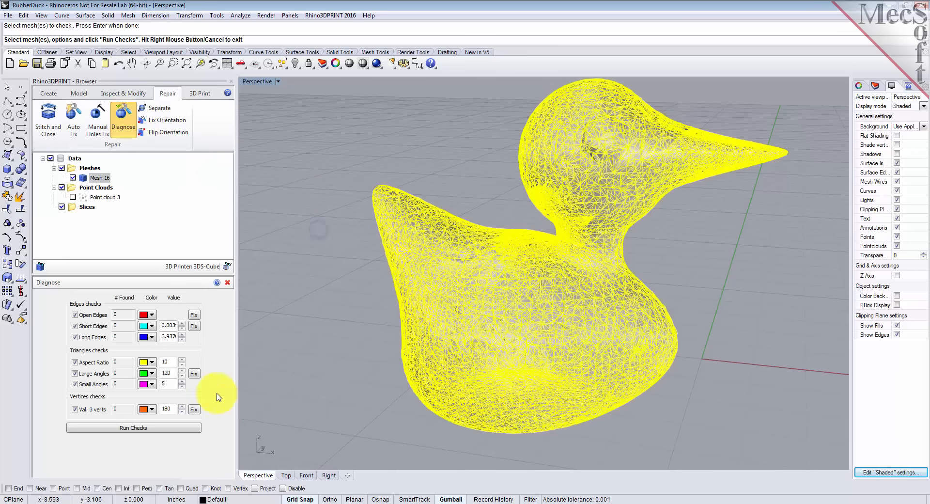
{"action": "left_click", "coordinate": [142, 428]}
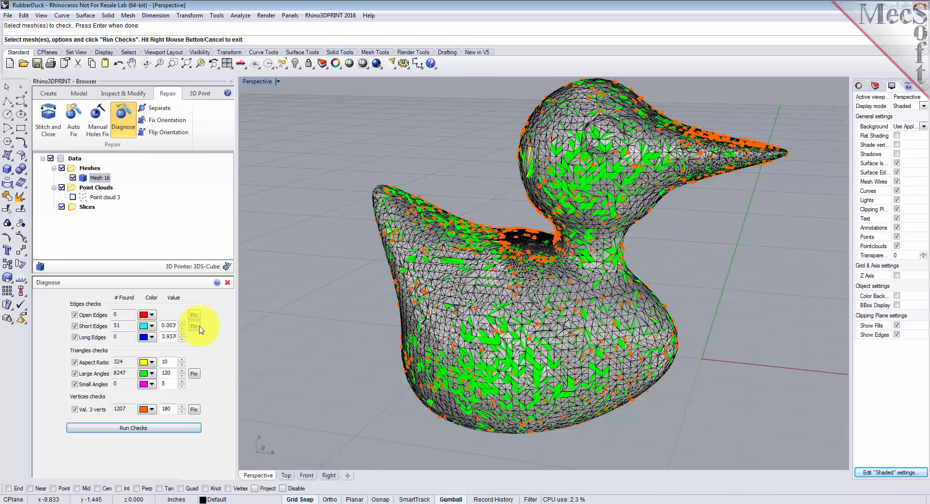
{"action": "left_click", "coordinate": [227, 283]}
Re-mesh the duck mesh with uniform remeshing, an edge length of 0.125 and 4 iterations
{"action": "right_click_drag", "start_coordinate": [669, 351], "coordinate": [656, 233]}
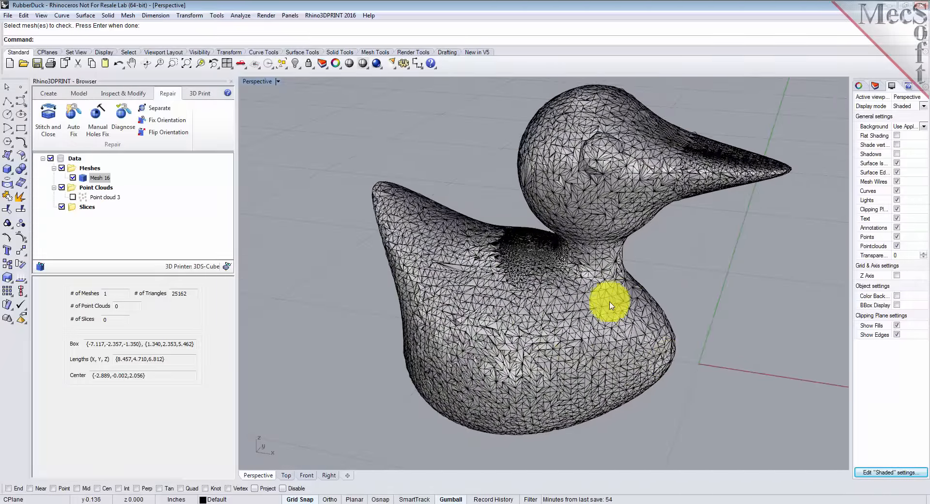
{"action": "right_click_drag", "start_coordinate": [551, 367], "coordinate": [642, 297]}
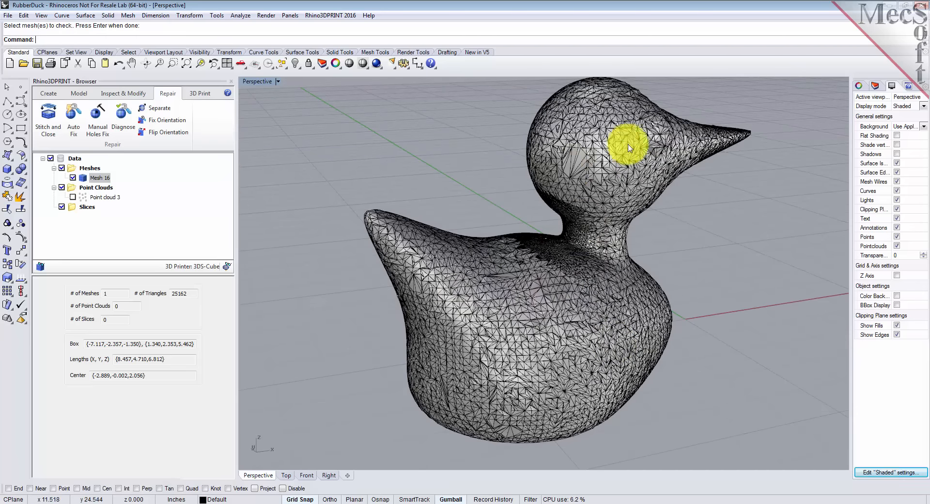
{"action": "right_click_drag", "start_coordinate": [654, 308], "coordinate": [669, 239]}
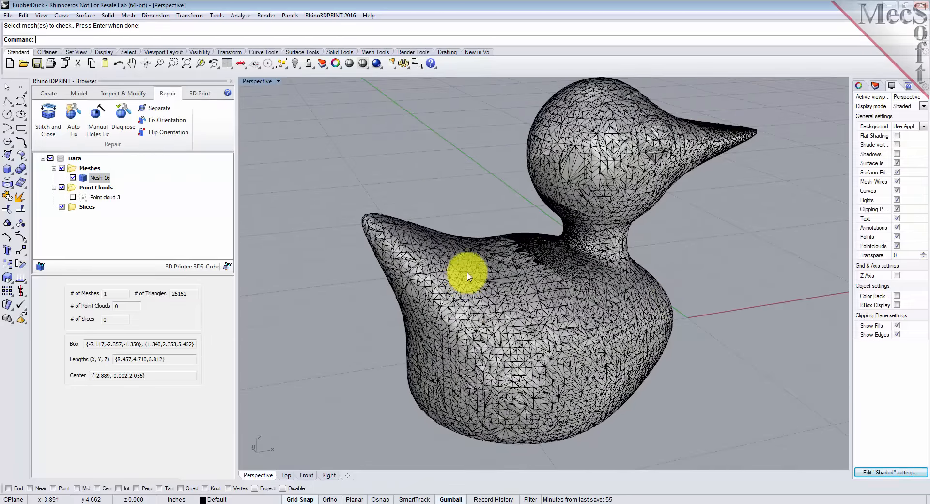
{"action": "left_click", "coordinate": [128, 99]}
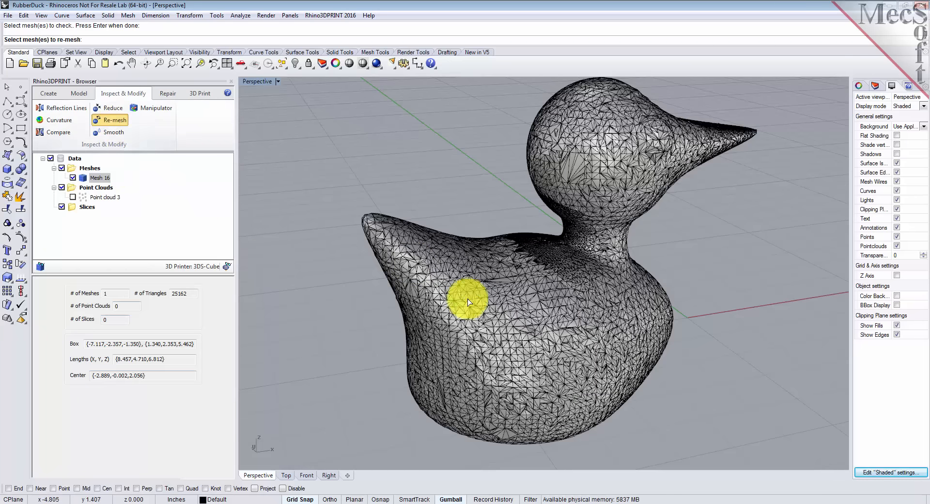
{"action": "left_click", "coordinate": [455, 278]}
{"action": "key", "text": "Return"}
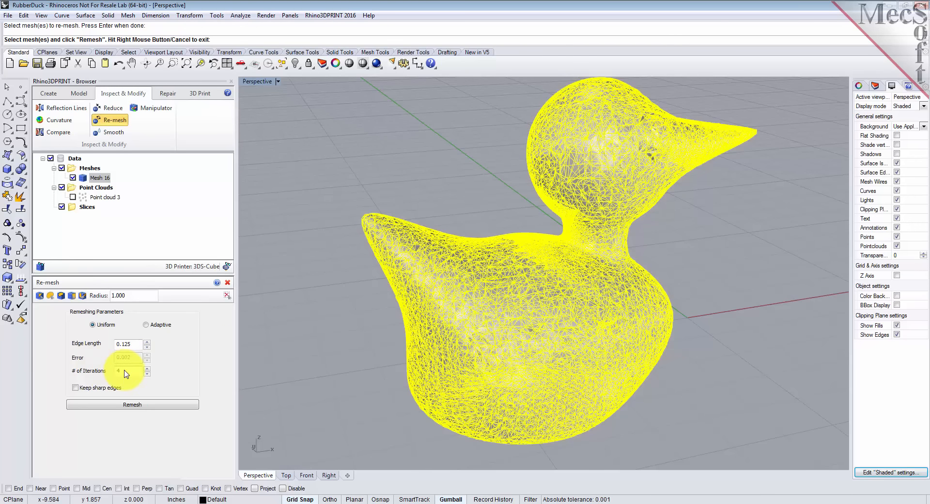
{"action": "left_click", "coordinate": [150, 406]}
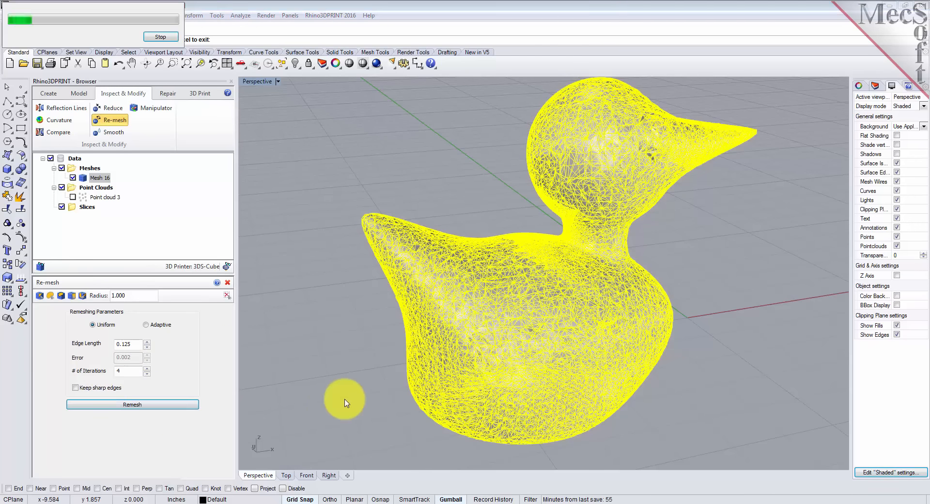
Smooth the re-meshed duck with vertices shifting in both directions and 4 iterations, without any constraints
{"action": "right_click_drag", "start_coordinate": [485, 402], "coordinate": [461, 388]}
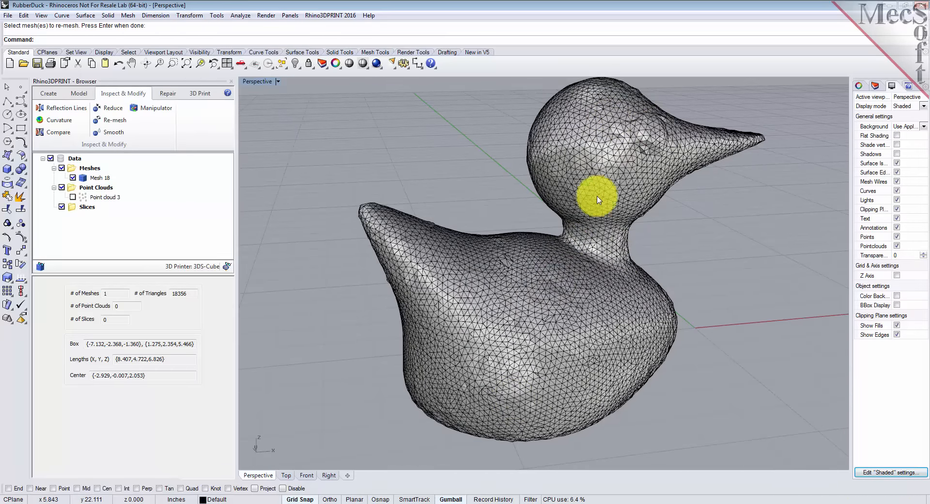
{"action": "right_click_drag", "start_coordinate": [570, 281], "coordinate": [553, 278]}
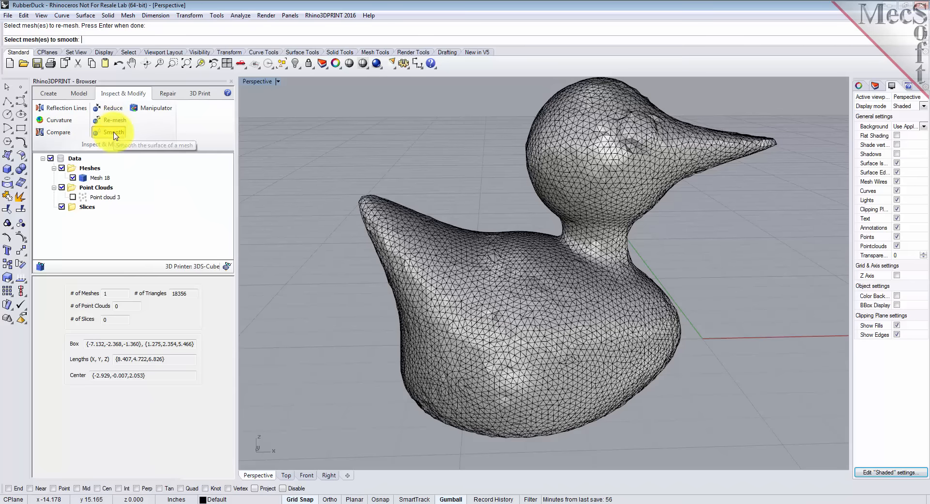
{"action": "left_click", "coordinate": [424, 258]}
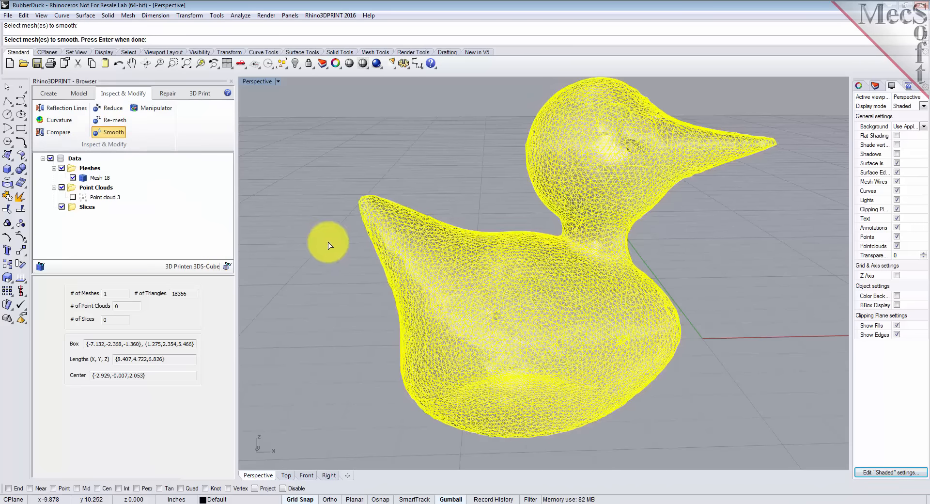
{"action": "key", "text": "Return"}
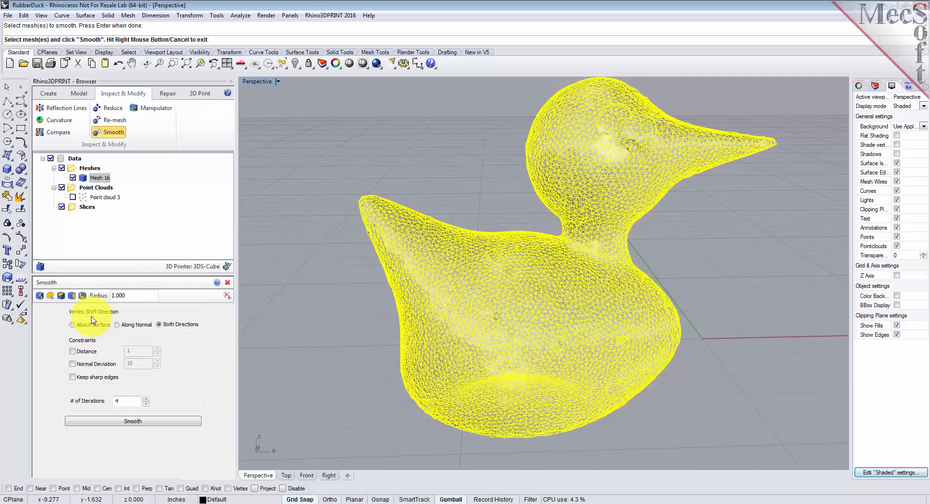
{"action": "left_click", "coordinate": [176, 326]}
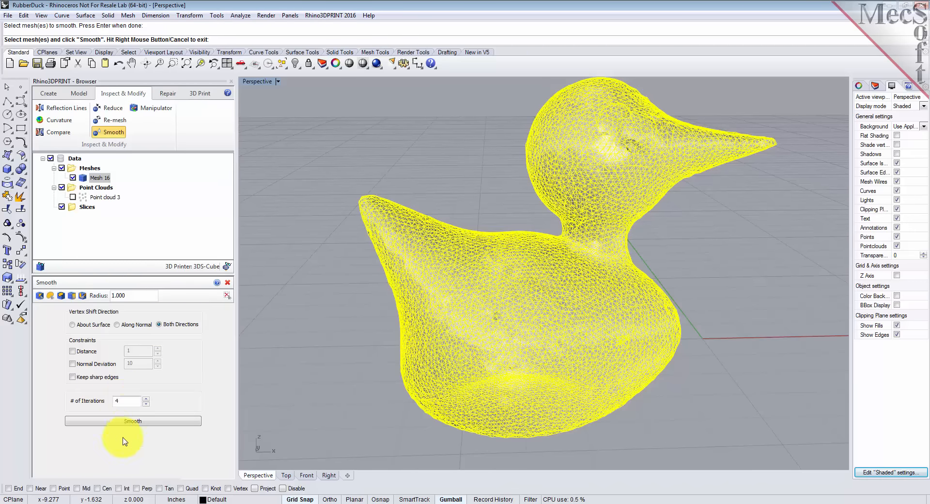
{"action": "left_click", "coordinate": [149, 423]}
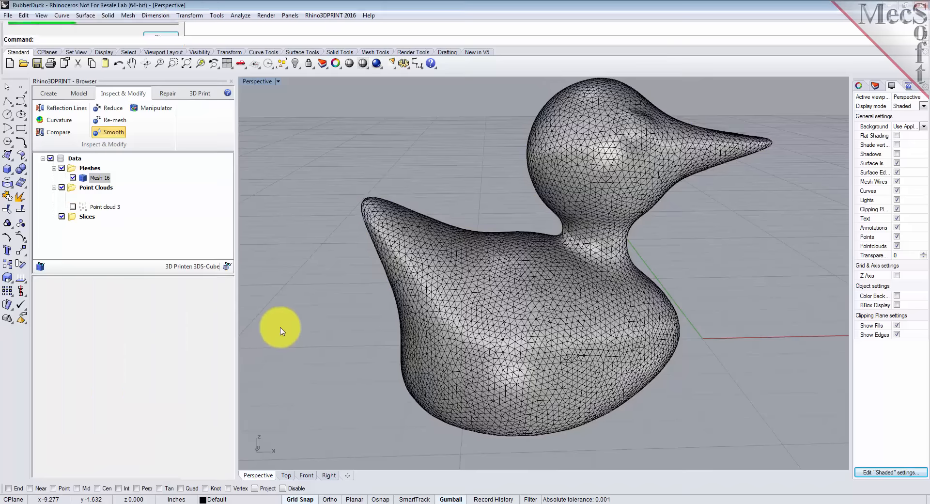
Inspect the smoothed duck mesh with 10 vertical reflection lines of thickness 10, and close the inspection
{"action": "right_click_drag", "start_coordinate": [525, 372], "coordinate": [477, 386]}
{"action": "mouse_move", "coordinate": [457, 290]}
{"action": "right_mouse_down"}
{"action": "mouse_move", "coordinate": [492, 301]}
{"action": "mouse_move", "coordinate": [545, 291]}
{"action": "mouse_move", "coordinate": [463, 293]}
{"action": "right_mouse_up"}
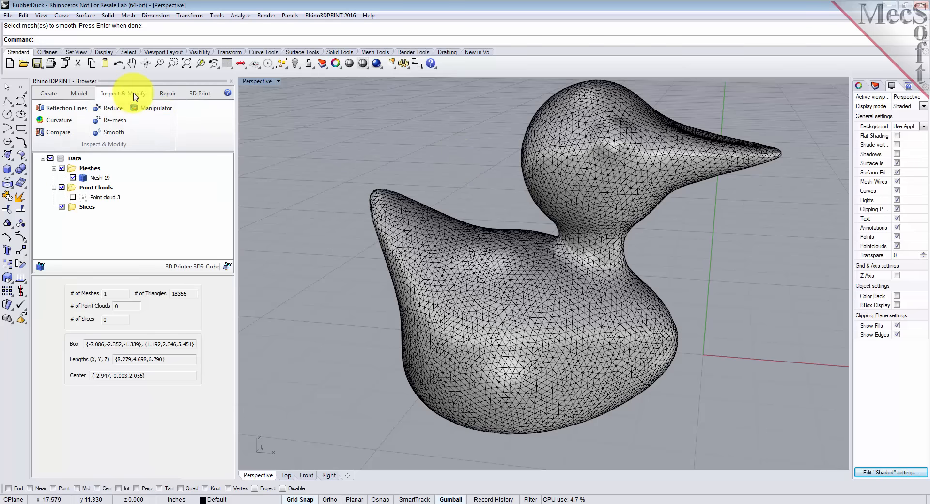
{"action": "left_click", "coordinate": [72, 112]}
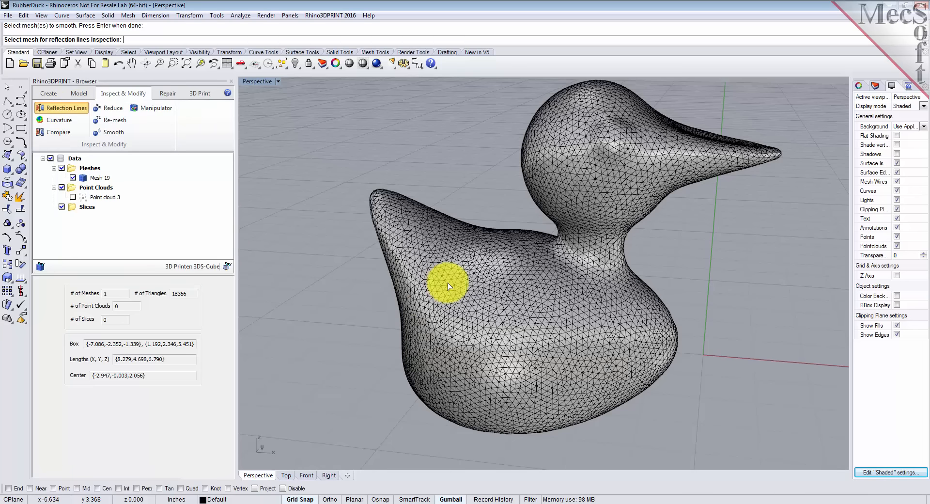
{"action": "left_click", "coordinate": [447, 283]}
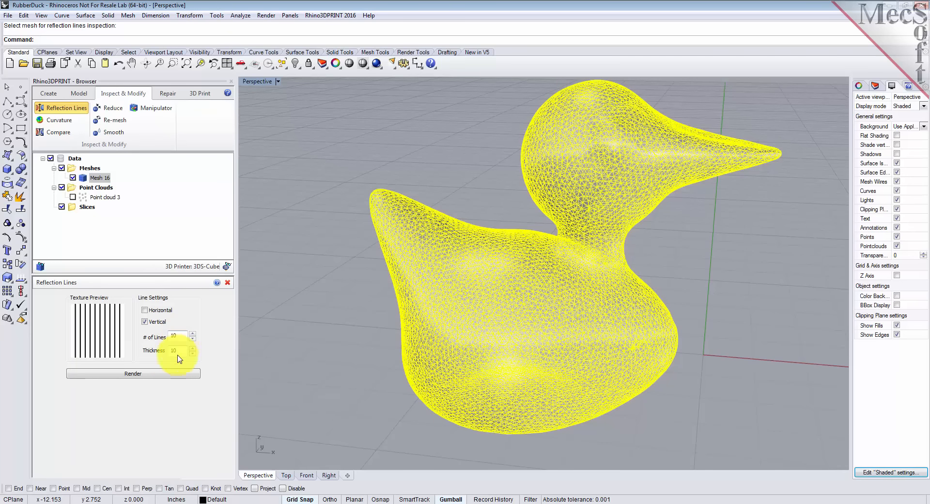
{"action": "left_click", "coordinate": [136, 373]}
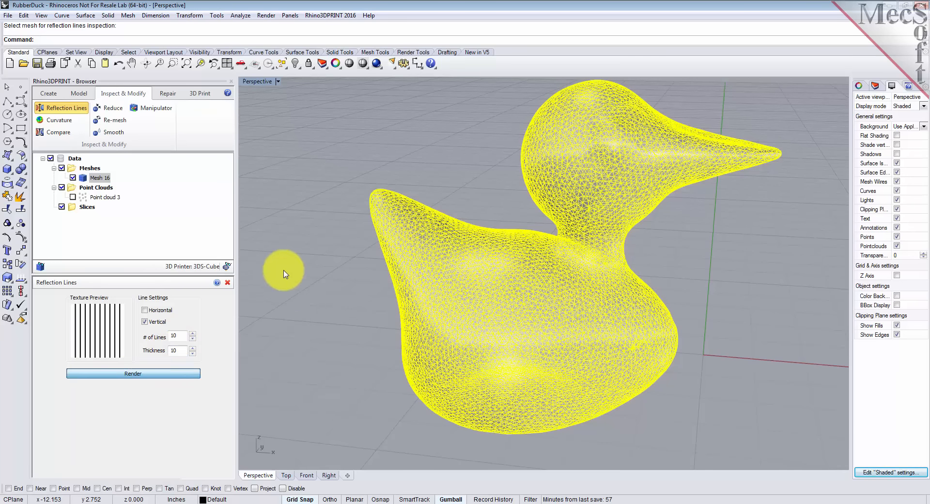
{"action": "right_click_drag", "start_coordinate": [316, 315], "coordinate": [326, 417]}
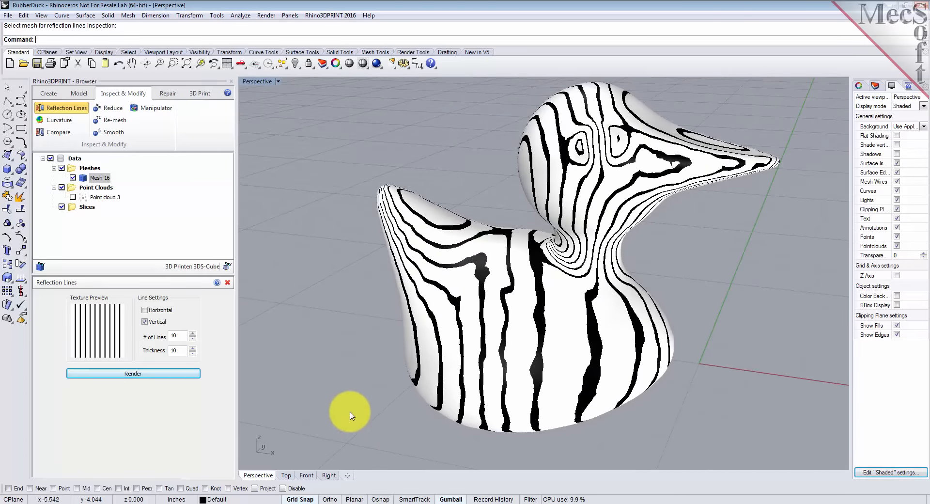
{"action": "left_click", "coordinate": [228, 283]}
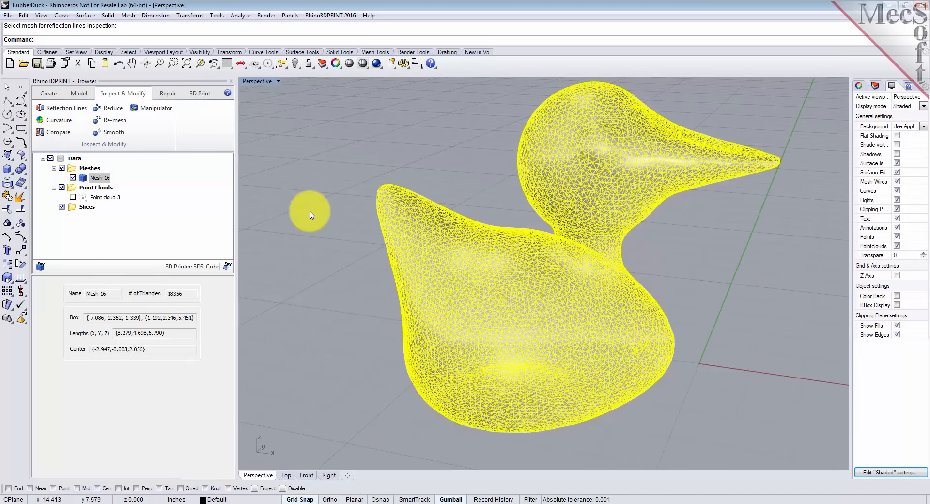
Analyze the duck mesh's mean curvature, examine the colour map from several sides, and close the analysis with the mesh deselected
{"action": "left_click", "coordinate": [59, 119]}
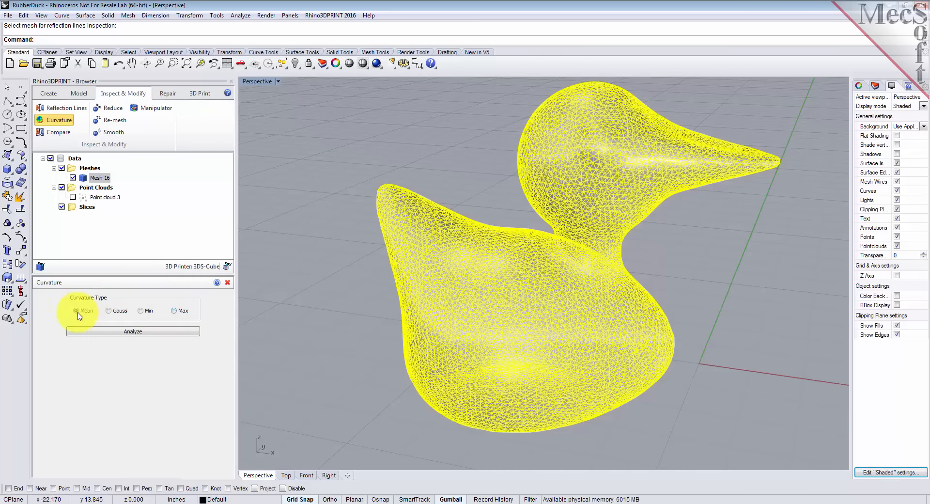
{"action": "left_click", "coordinate": [134, 332]}
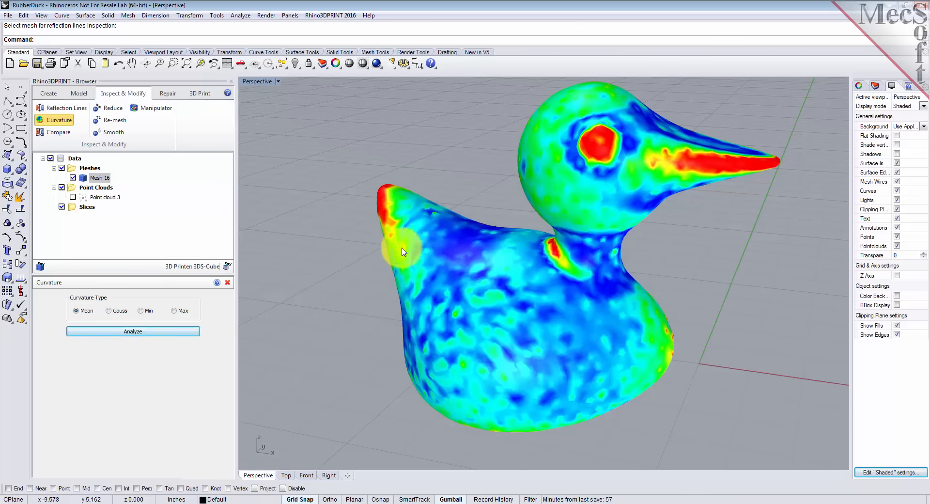
{"action": "right_click_drag", "start_coordinate": [441, 303], "coordinate": [464, 308]}
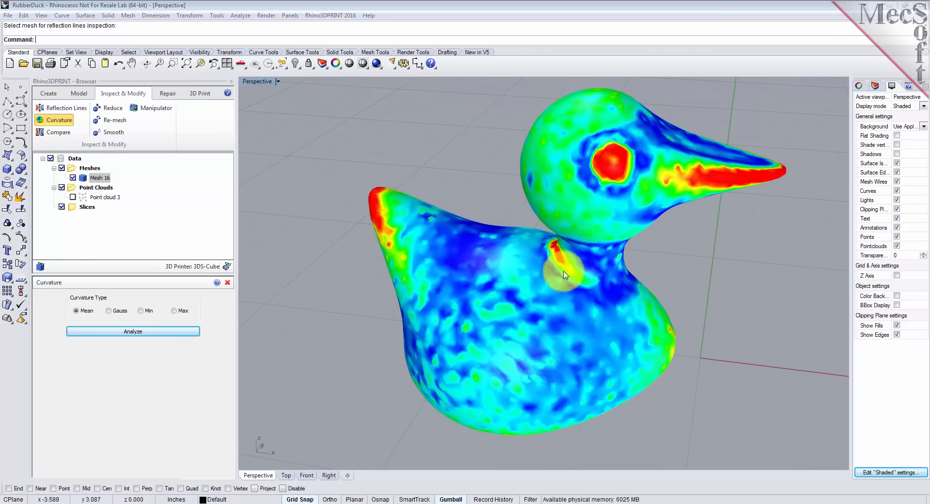
{"action": "right_click_drag", "start_coordinate": [443, 349], "coordinate": [436, 326]}
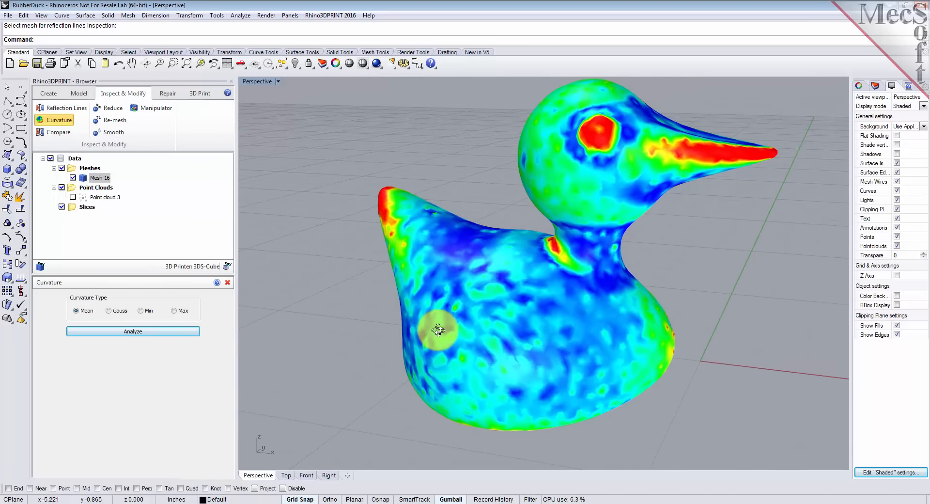
{"action": "left_click", "coordinate": [228, 284]}
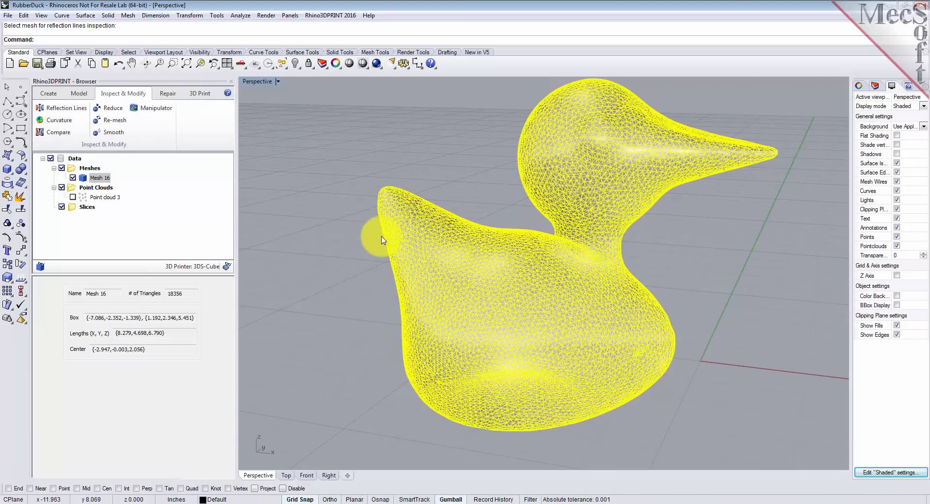
{"action": "left_click", "coordinate": [332, 249]}
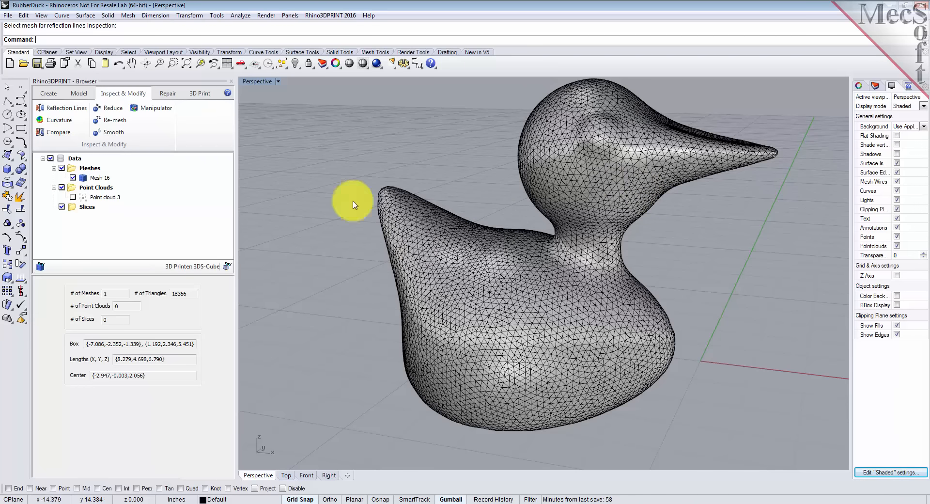
Slice the duck mesh with a distance of 0.1 between slices
{"action": "left_click", "coordinate": [79, 94]}
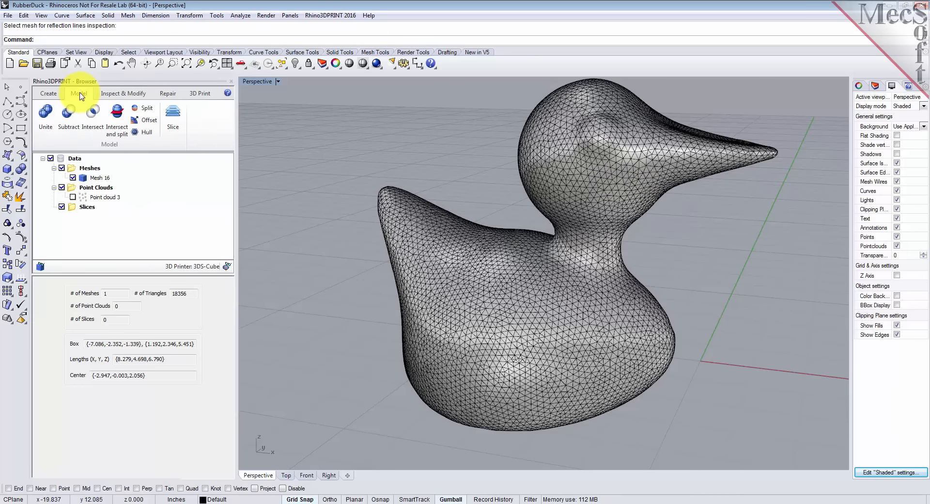
{"action": "left_click", "coordinate": [173, 119]}
{"action": "left_click", "coordinate": [449, 250]}
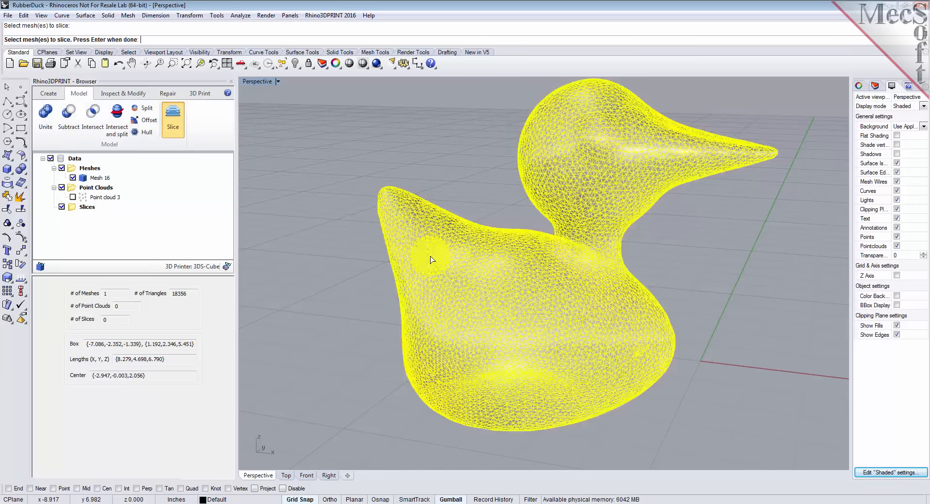
{"action": "key", "text": "Return"}
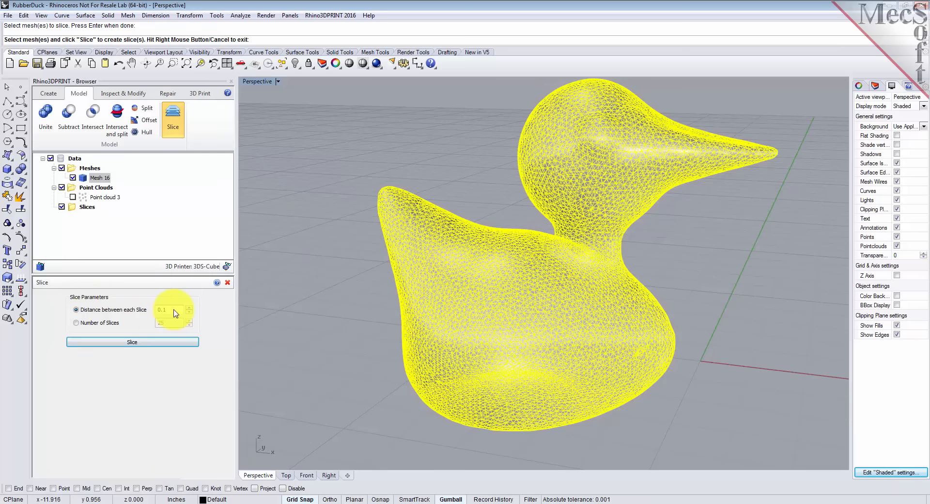
{"action": "left_click", "coordinate": [145, 344]}
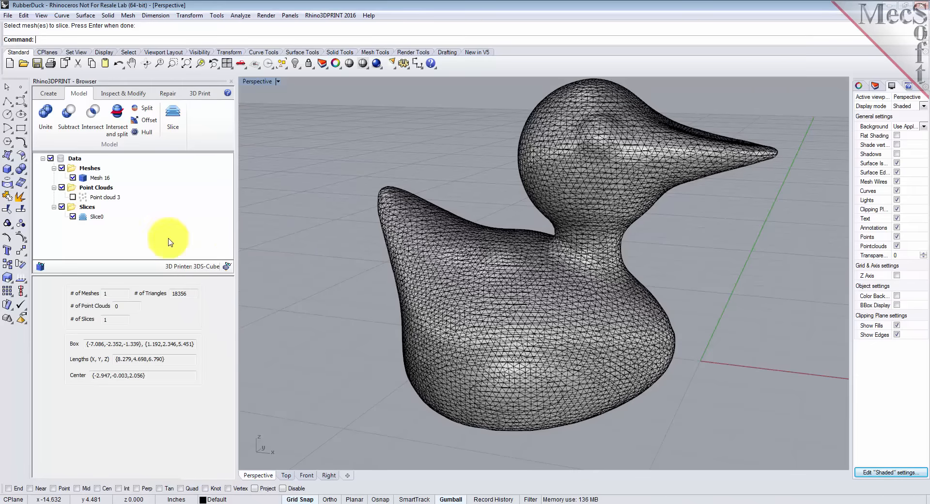
Select the new slice set, hide the duck mesh, and examine the slice curves and their level and open-curve information
{"action": "left_click", "coordinate": [92, 217]}
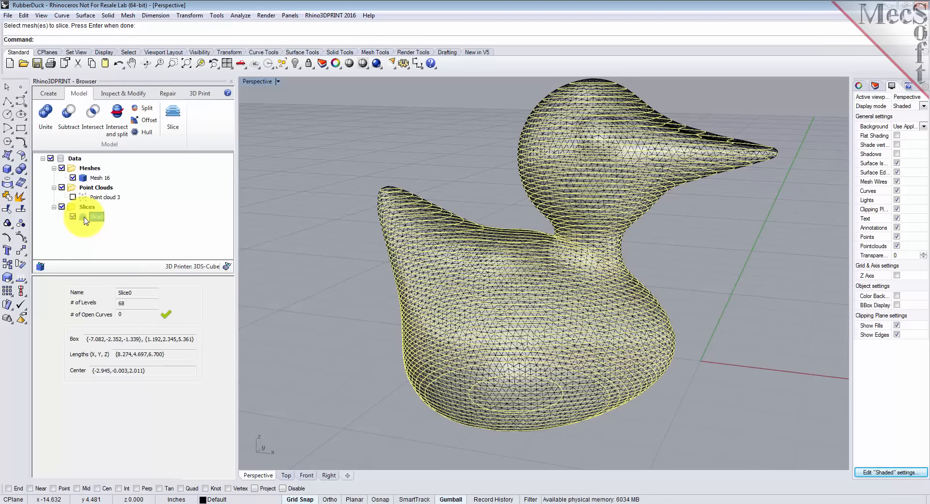
{"action": "left_click", "coordinate": [73, 178]}
{"action": "right_click_drag", "start_coordinate": [602, 321], "coordinate": [580, 330]}
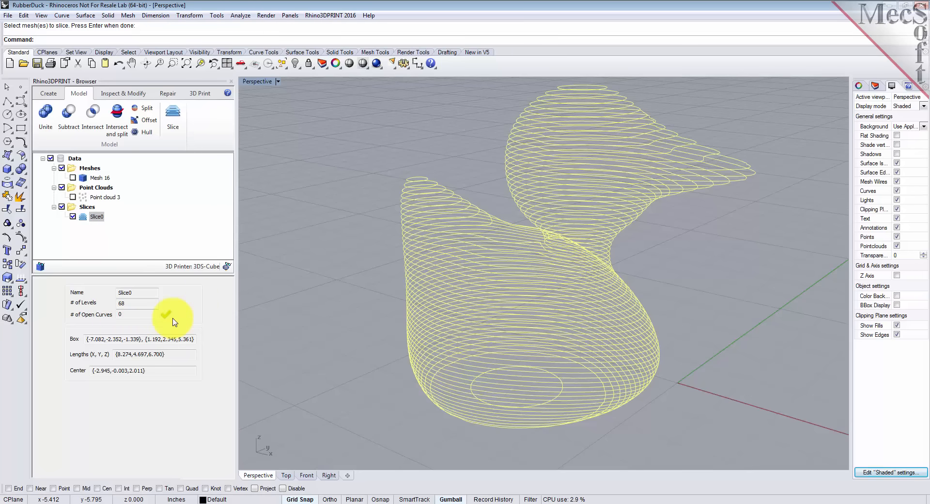
{"action": "right_click_drag", "start_coordinate": [490, 315], "coordinate": [559, 317]}
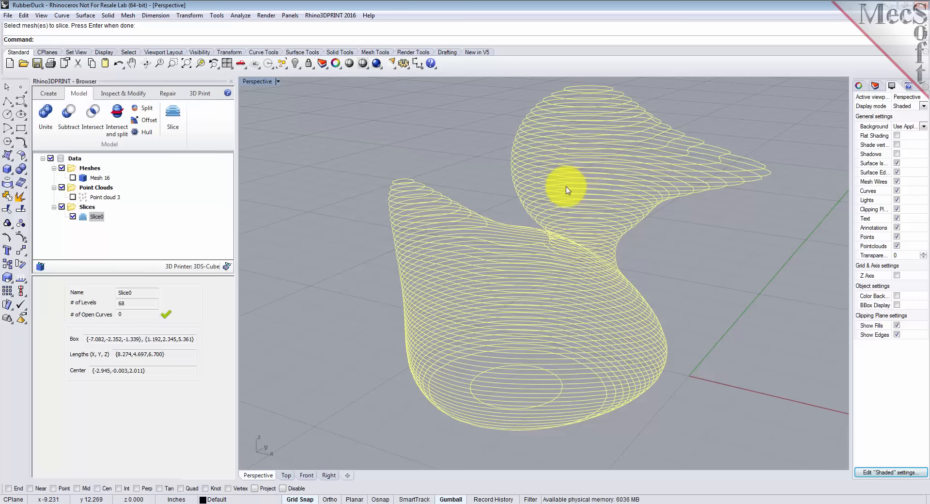
Delete the slice set from the Slices group and show the duck mesh again
{"action": "right_click", "coordinate": [96, 218]}
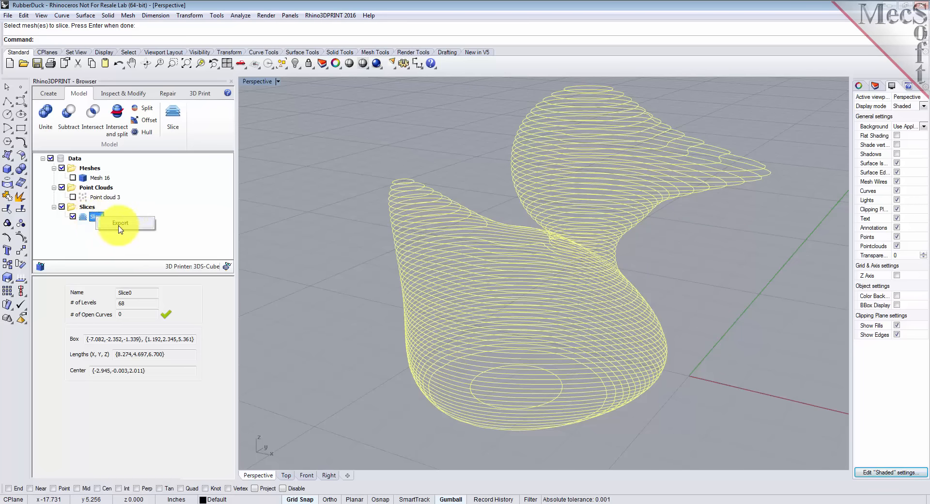
{"action": "left_click", "coordinate": [183, 202]}
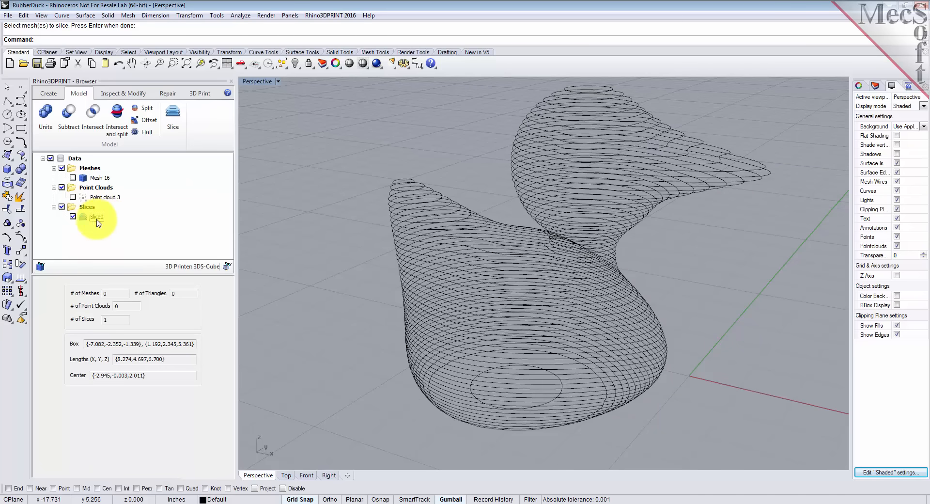
{"action": "left_click", "coordinate": [95, 217]}
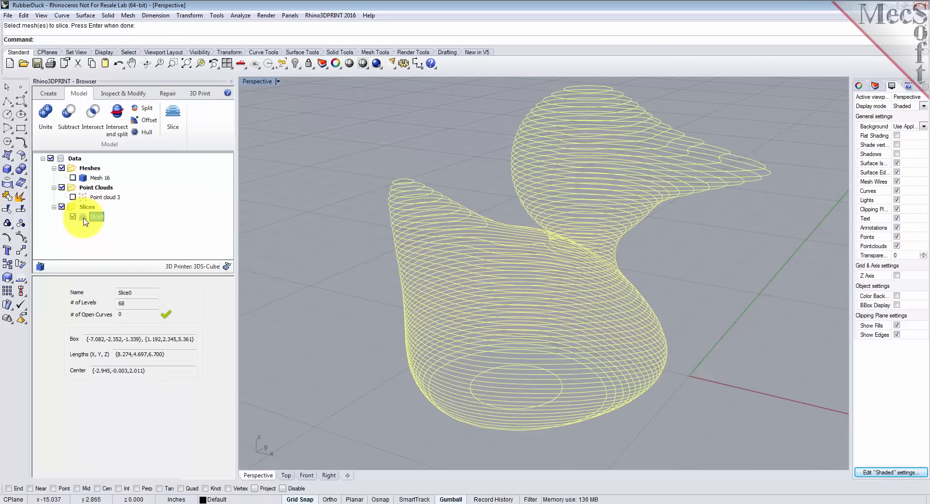
{"action": "key", "text": "Delete"}
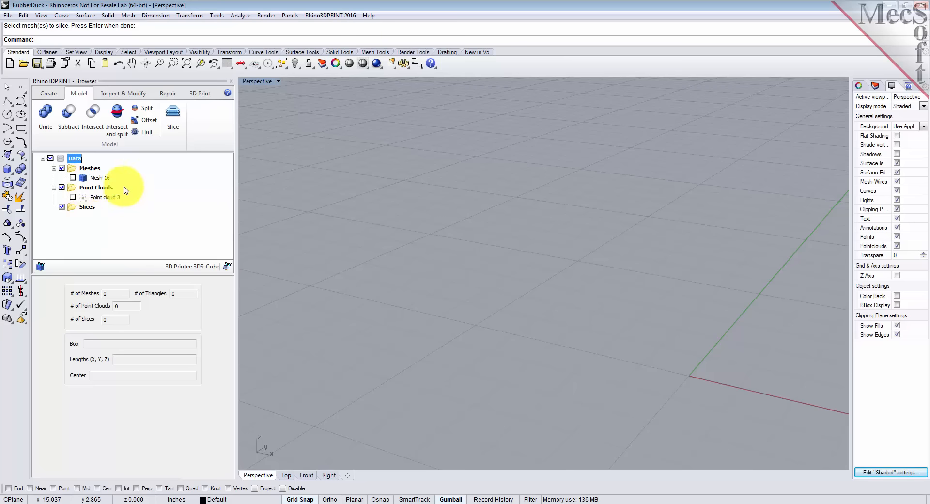
{"action": "left_click", "coordinate": [73, 178]}
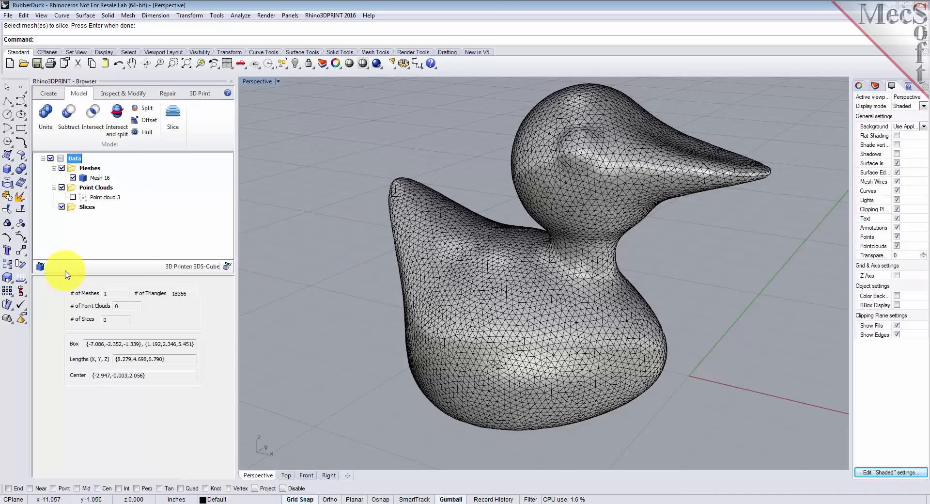
Choose Shopbot-ABS-2 as the 3D printer, display its print volume, and compare the volume with the duck's size and position
{"action": "left_click", "coordinate": [190, 268]}
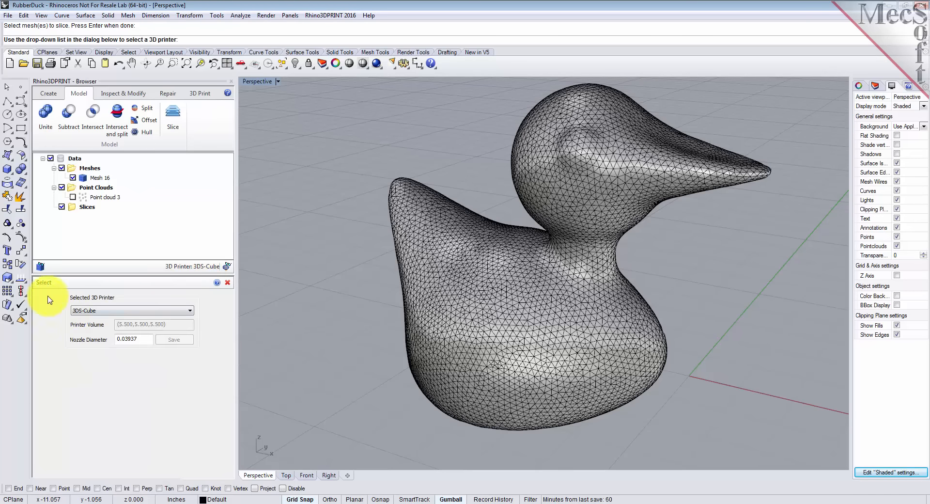
{"action": "left_click", "coordinate": [191, 311]}
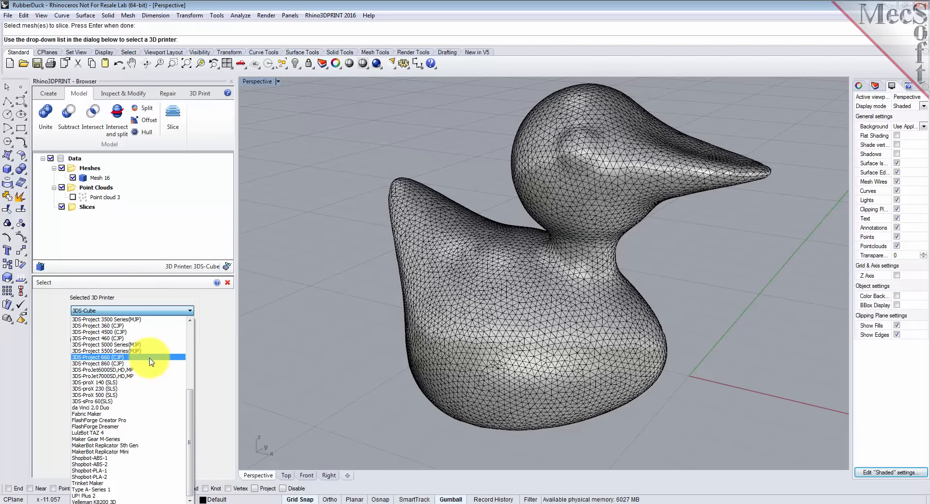
{"action": "left_click", "coordinate": [115, 464]}
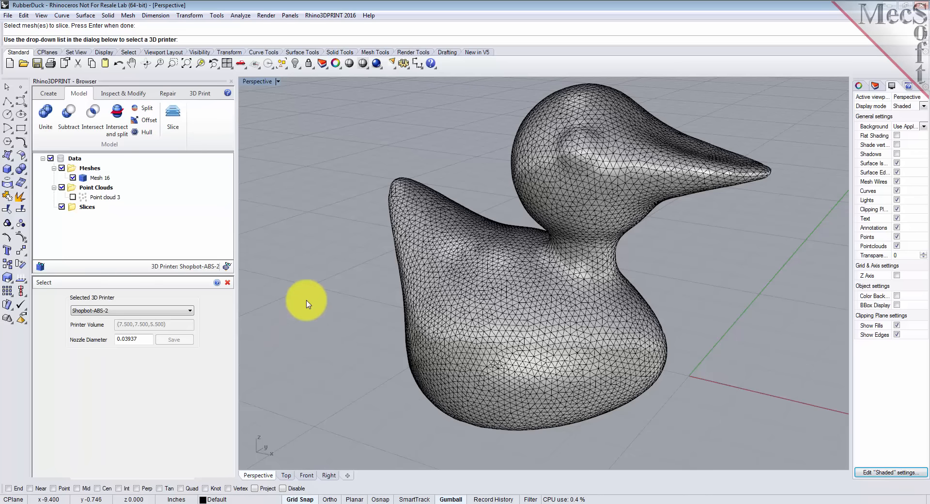
{"action": "left_click", "coordinate": [228, 268]}
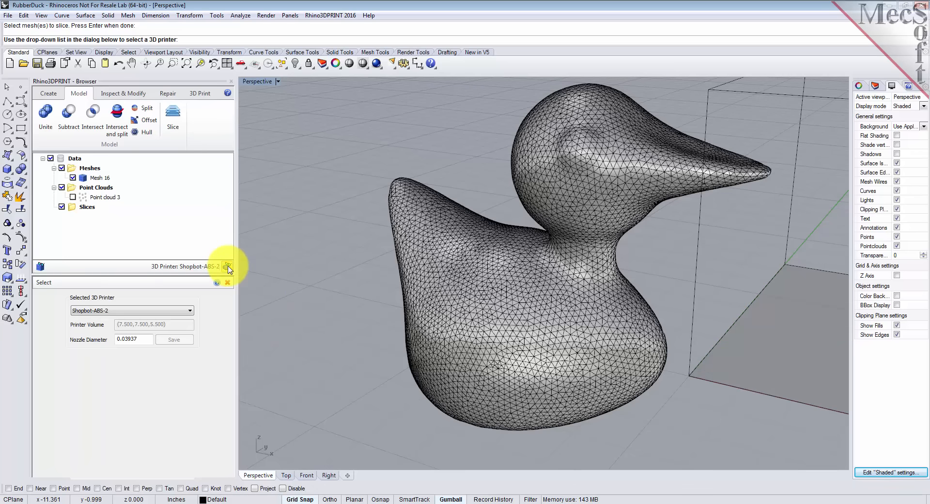
{"action": "left_click", "coordinate": [228, 67]}
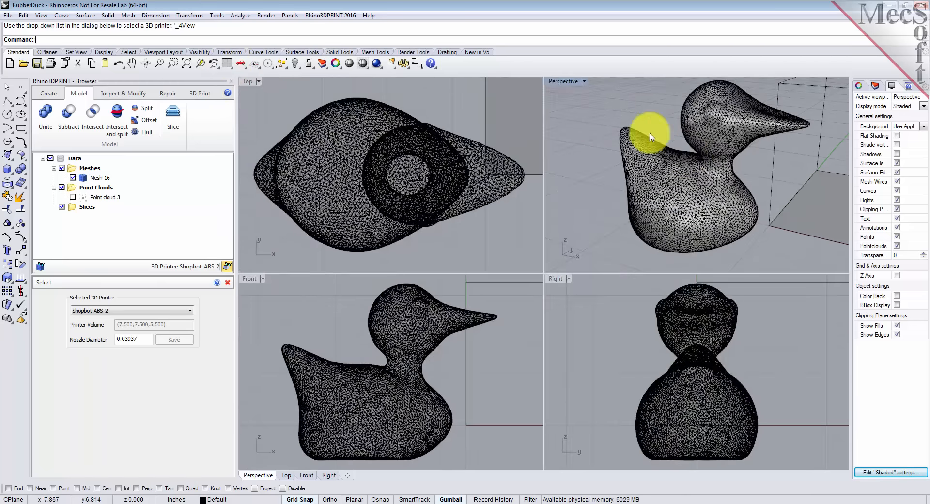
{"action": "double_click", "coordinate": [564, 80]}
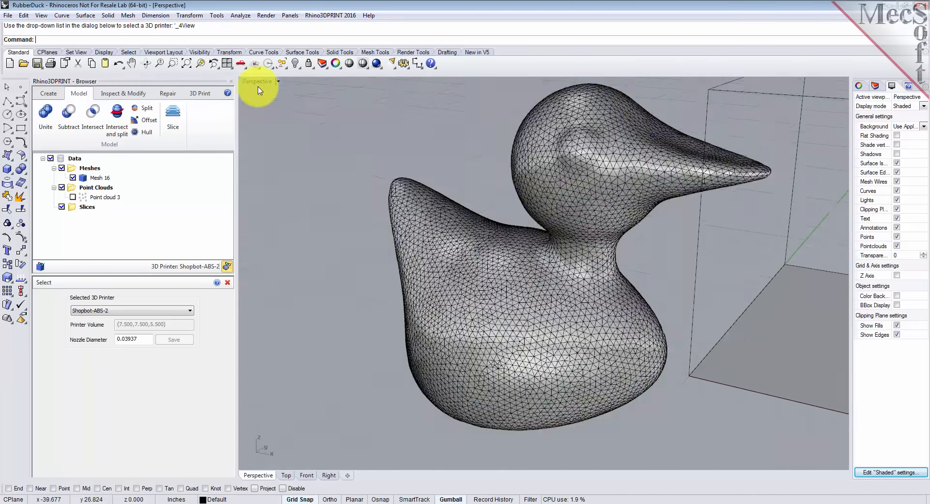
{"action": "left_click", "coordinate": [187, 63]}
{"action": "right_click_drag", "start_coordinate": [637, 260], "coordinate": [693, 256]}
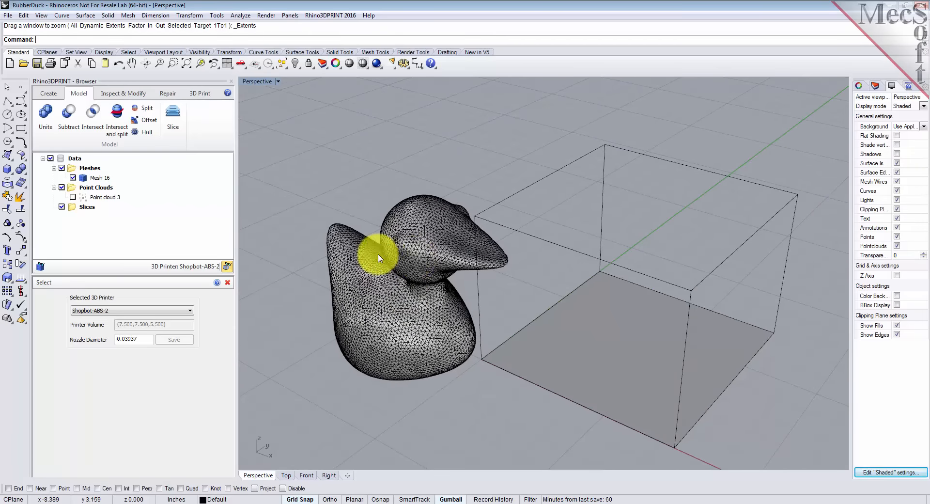
{"action": "mouse_move", "coordinate": [494, 350]}
{"action": "right_mouse_down"}
{"action": "mouse_move", "coordinate": [484, 321]}
{"action": "mouse_move", "coordinate": [528, 327]}
{"action": "mouse_move", "coordinate": [488, 336]}
{"action": "right_mouse_up"}
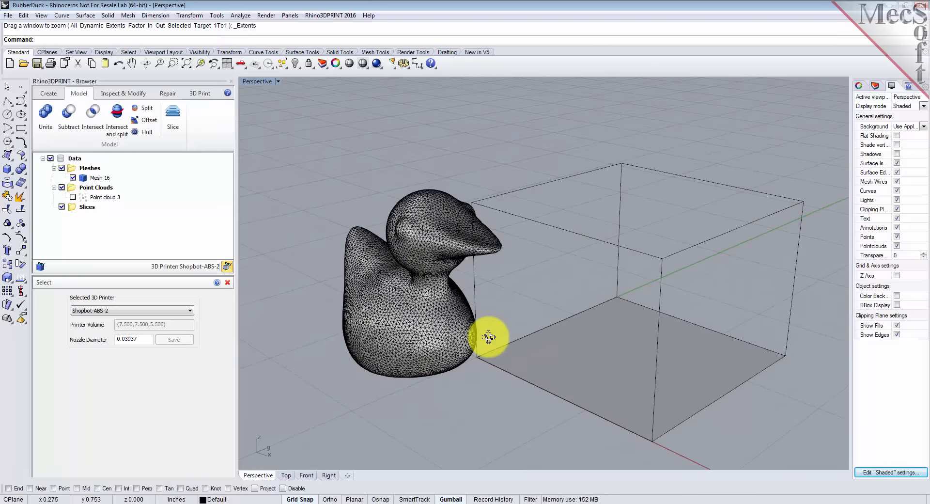
Fit the duck mesh into the print volume with both the Z and XY alignment set to Center
{"action": "left_click", "coordinate": [201, 95]}
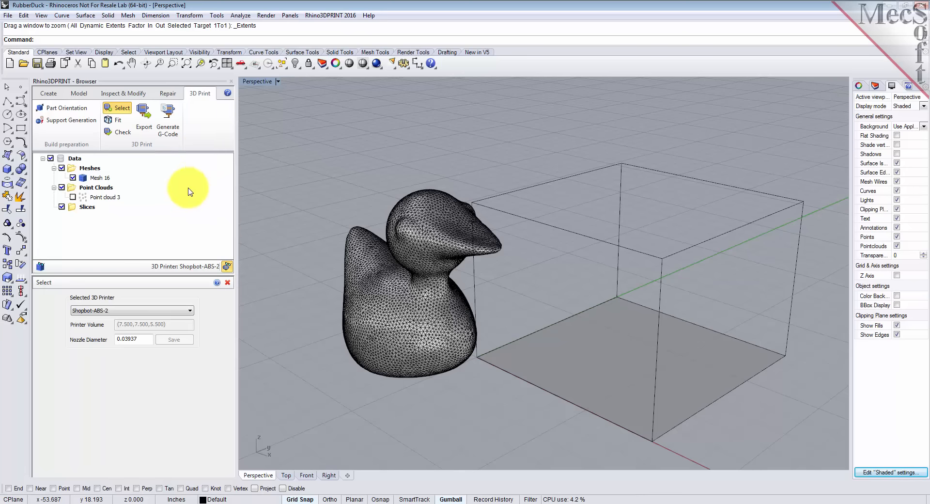
{"action": "left_click", "coordinate": [118, 119]}
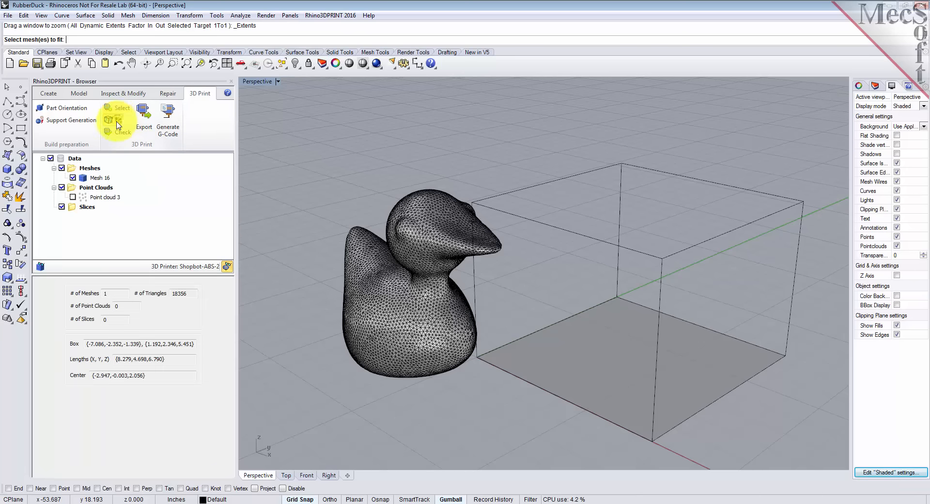
{"action": "left_click", "coordinate": [383, 281]}
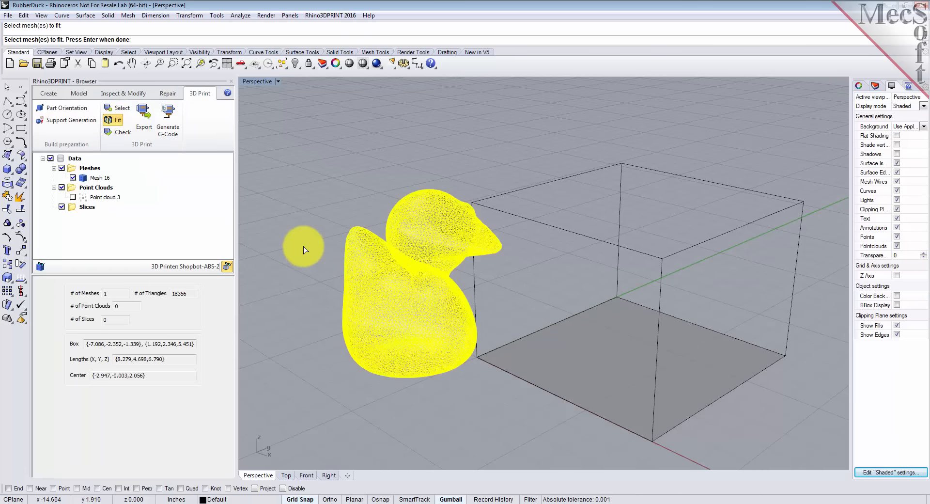
{"action": "key", "text": "Return"}
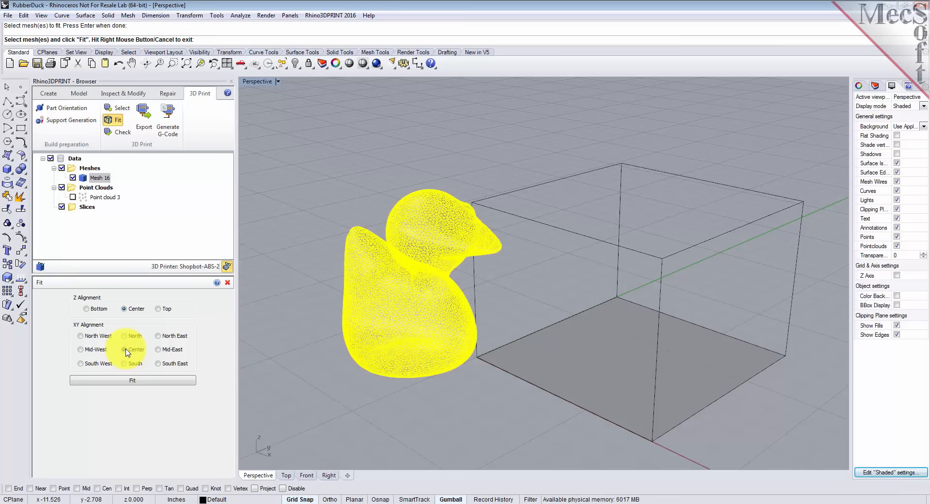
{"action": "left_click", "coordinate": [158, 381]}
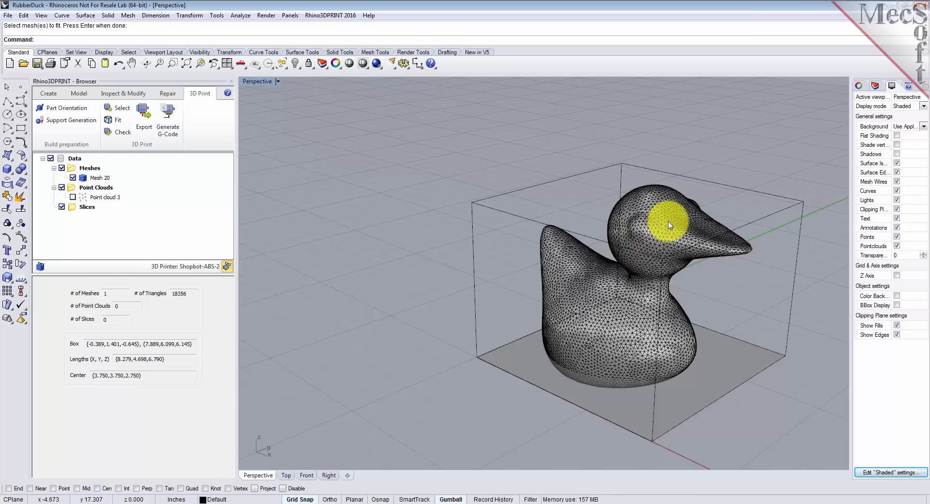
Diagnose the duck mesh's printability for walls thinner than 0.1 and overhangs greater than 45, examine the highlighted areas, and close the check
{"action": "left_click", "coordinate": [124, 133]}
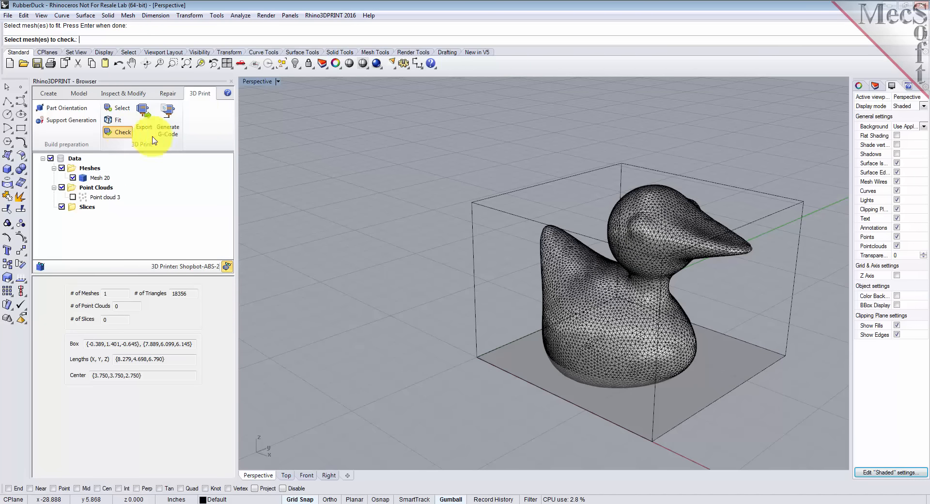
{"action": "left_click", "coordinate": [607, 300]}
{"action": "key", "text": "Return"}
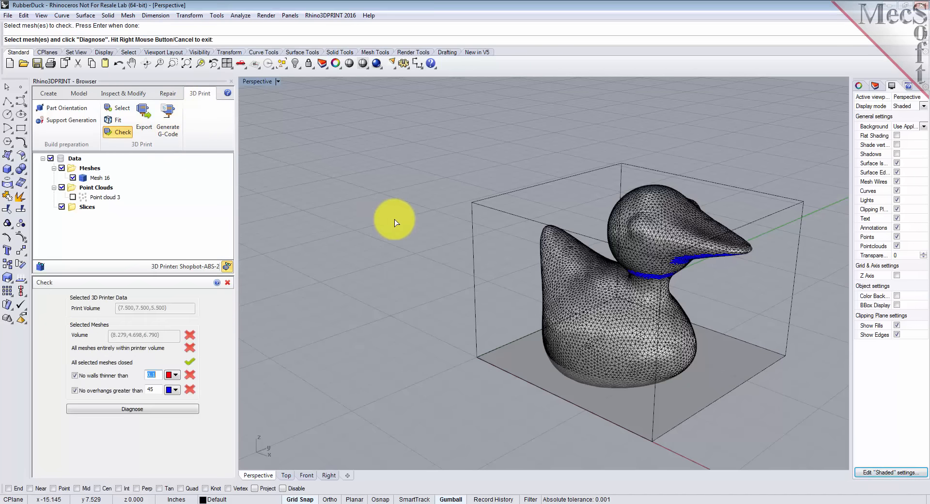
{"action": "left_click", "coordinate": [171, 409]}
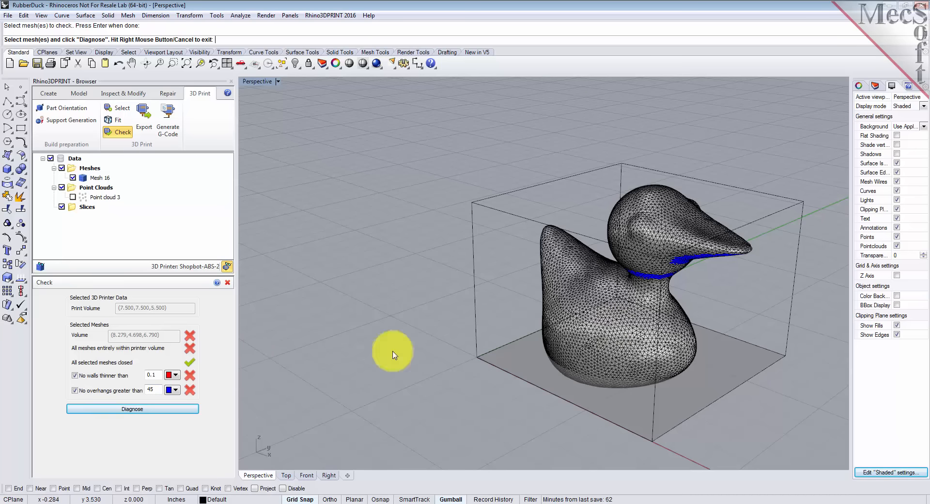
{"action": "right_click_drag", "start_coordinate": [573, 342], "coordinate": [663, 362]}
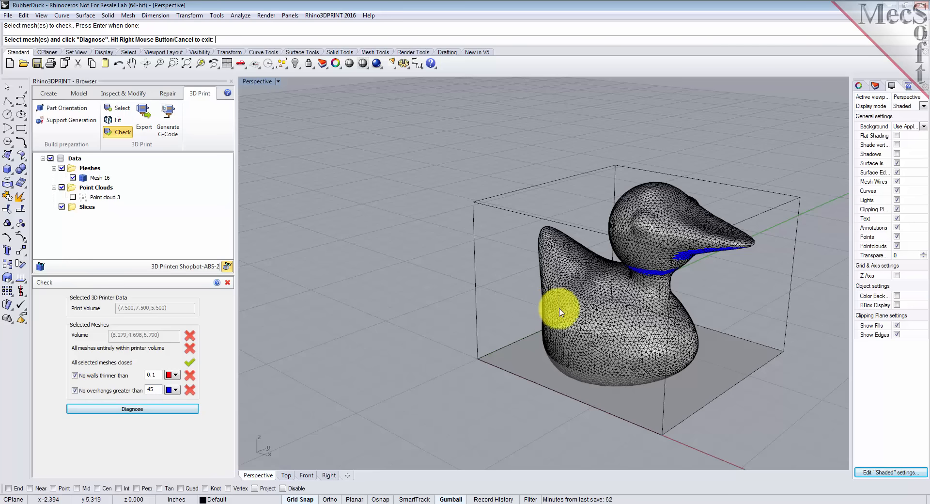
{"action": "left_click", "coordinate": [228, 284]}
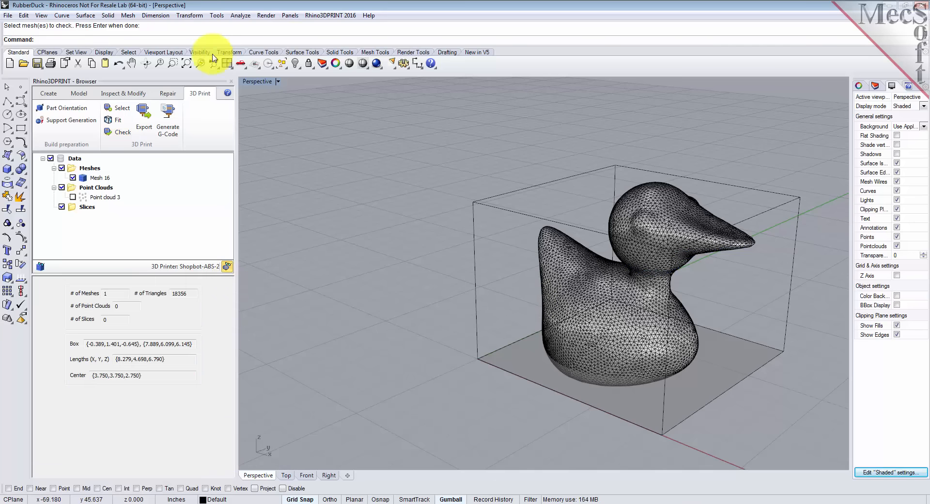
Rotate the duck mesh a quarter turn about the X axis with the gumball so its head points toward positive Y, and deselect it
{"action": "left_click", "coordinate": [189, 65]}
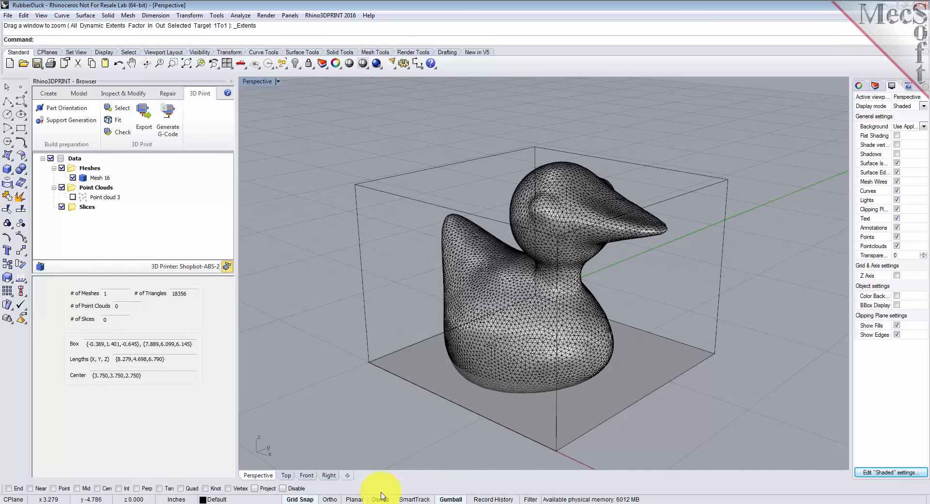
{"action": "left_click", "coordinate": [451, 499]}
{"action": "left_click", "coordinate": [520, 332]}
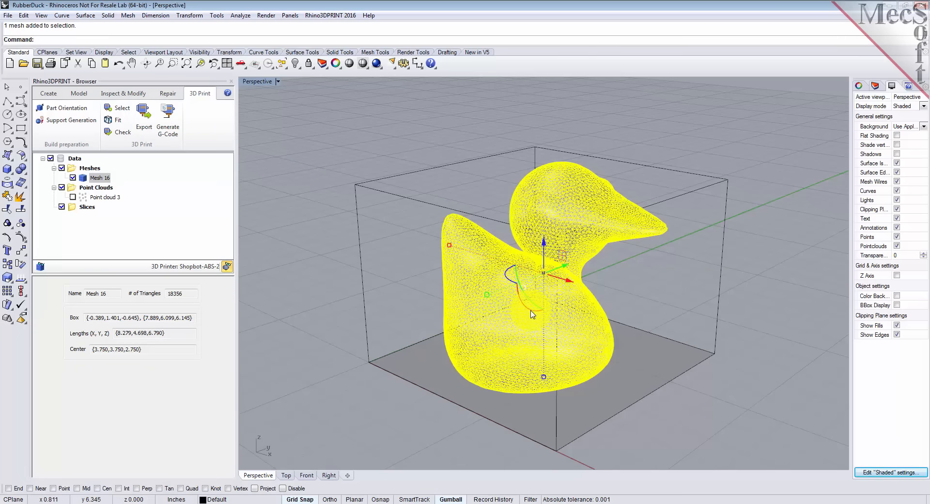
{"action": "left_click", "coordinate": [531, 310]}
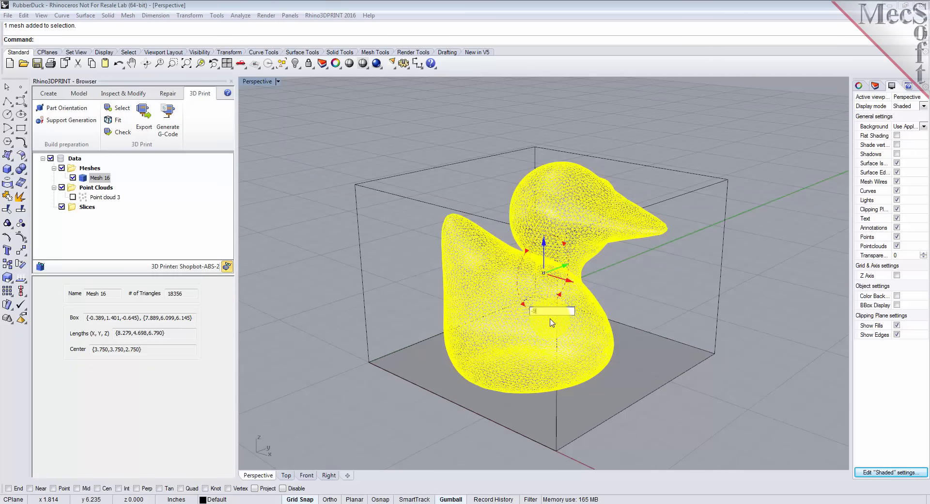
{"action": "key", "text": "Return"}
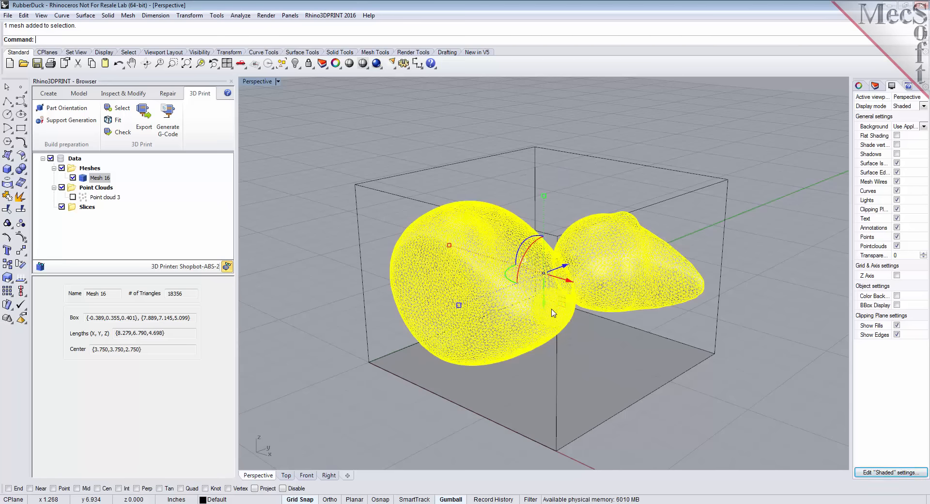
{"action": "left_click", "coordinate": [324, 169]}
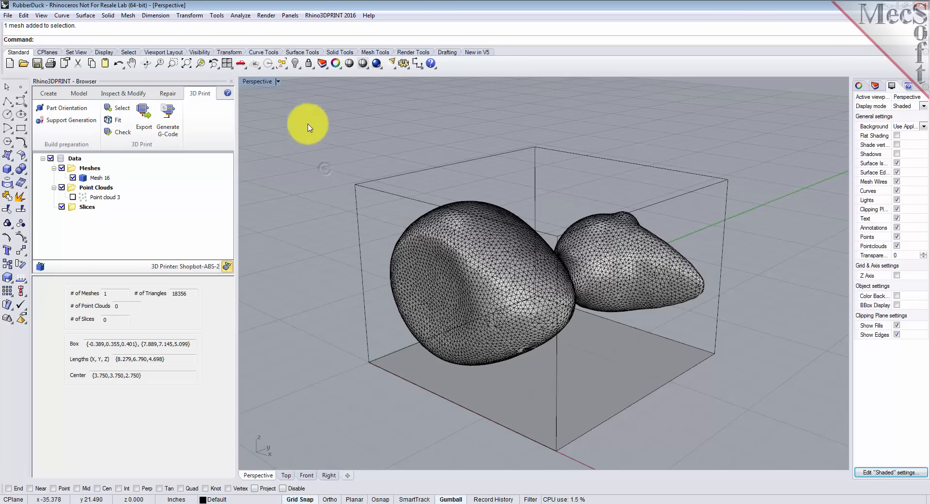
Examine how the rotated duck sits within the print volume in a four-viewport layout, with the Top, Front and Right views fitted to it
{"action": "left_click", "coordinate": [227, 65]}
{"action": "left_click", "coordinate": [385, 175]}
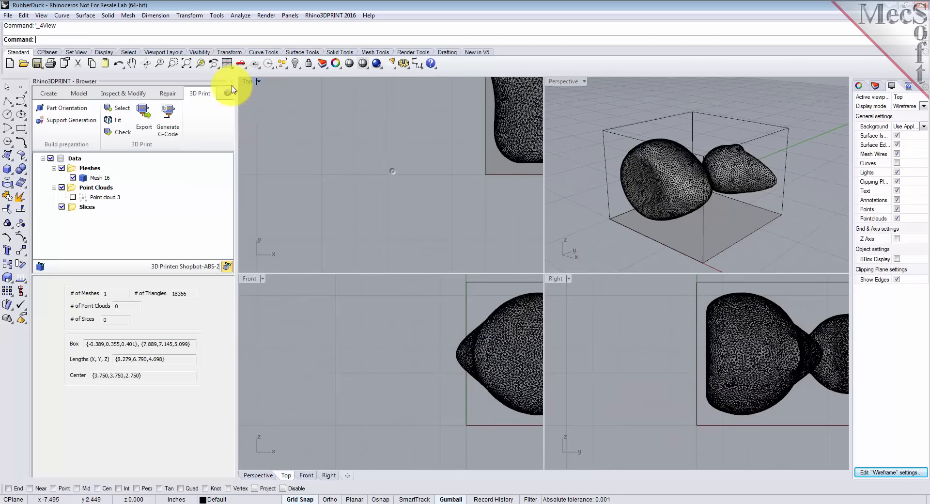
{"action": "left_click", "coordinate": [187, 64]}
{"action": "left_click", "coordinate": [562, 165]}
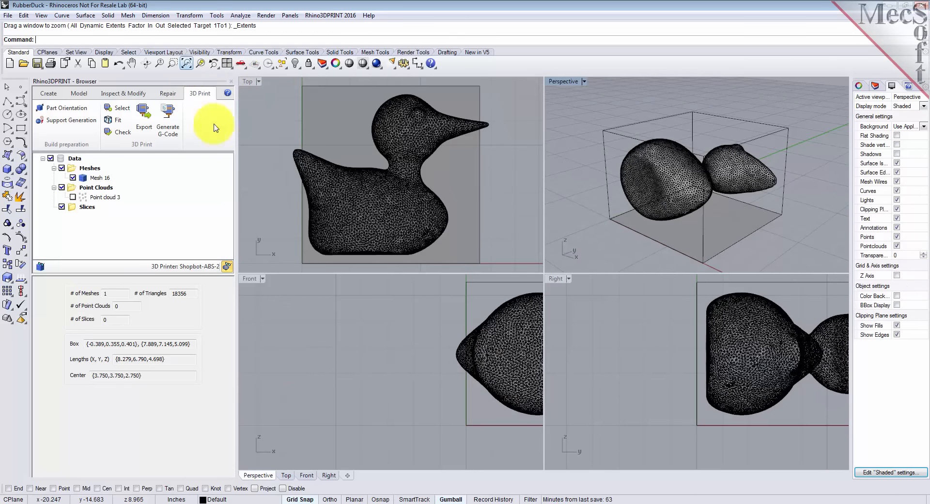
{"action": "left_click", "coordinate": [298, 297]}
{"action": "left_click", "coordinate": [187, 63]}
{"action": "left_click", "coordinate": [613, 320]}
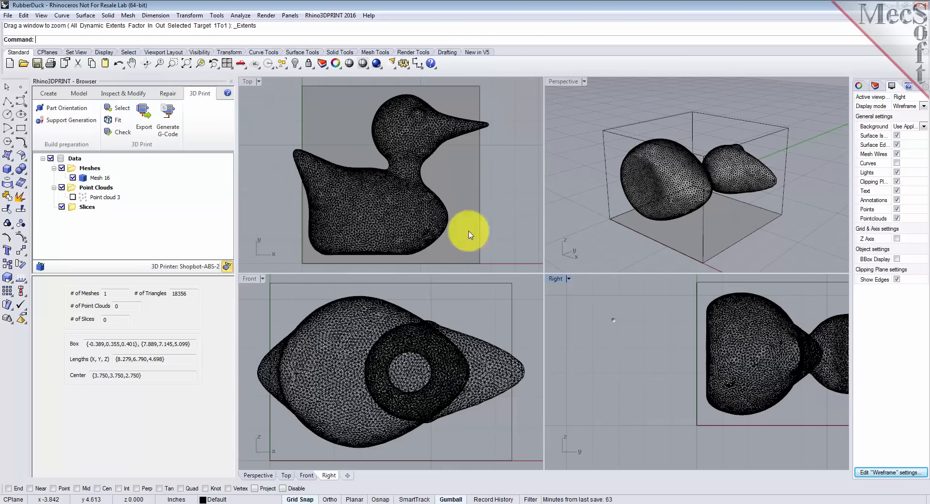
{"action": "left_click", "coordinate": [186, 64]}
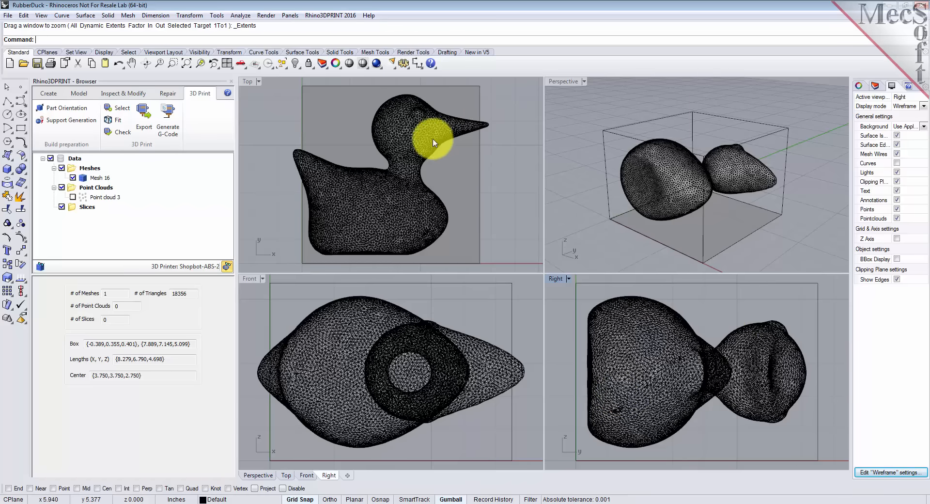
Scale the duck mesh uniformly by 0.85 about the origin 0,0,0 and refit it in the print volume with Z and XY alignment at Center
{"action": "left_click", "coordinate": [373, 200]}
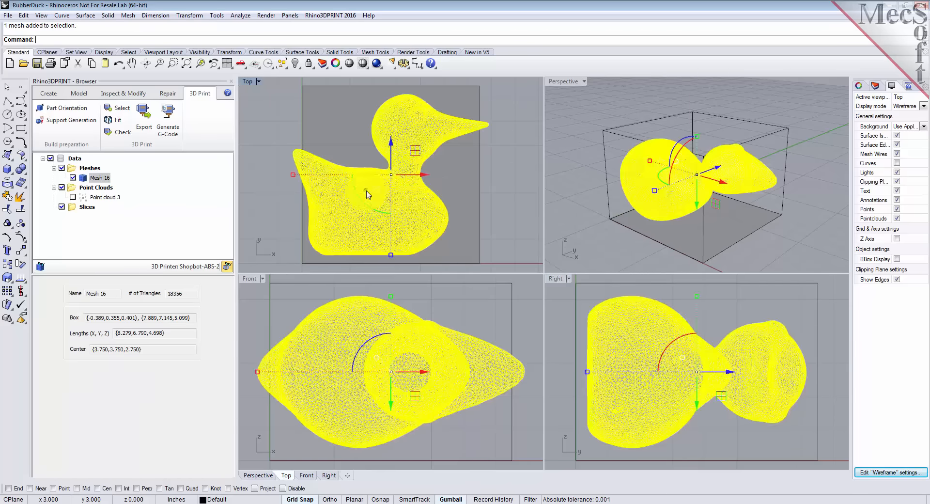
{"action": "left_click", "coordinate": [196, 16]}
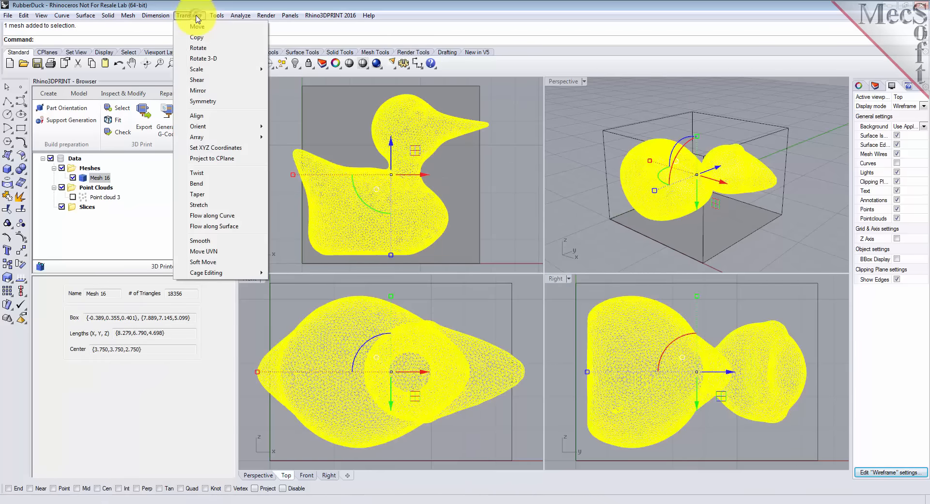
{"action": "mouse_move", "coordinate": [202, 70]}
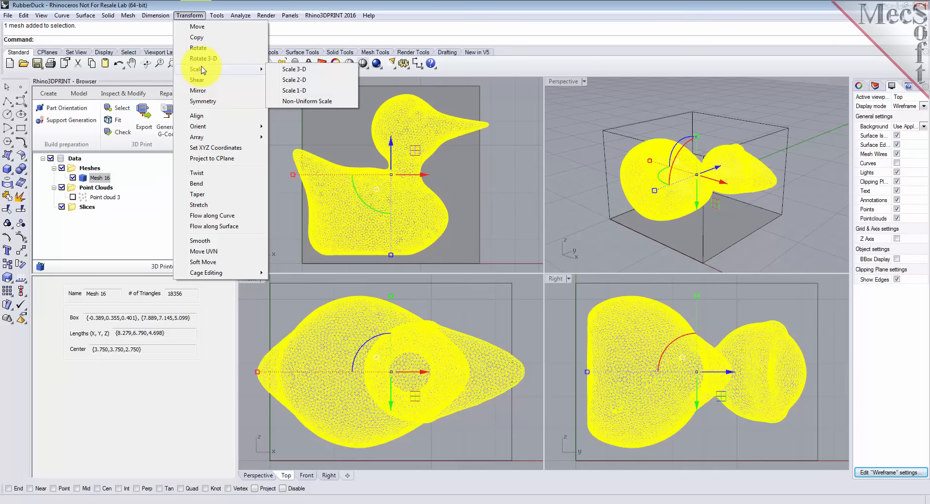
{"action": "left_click", "coordinate": [303, 73]}
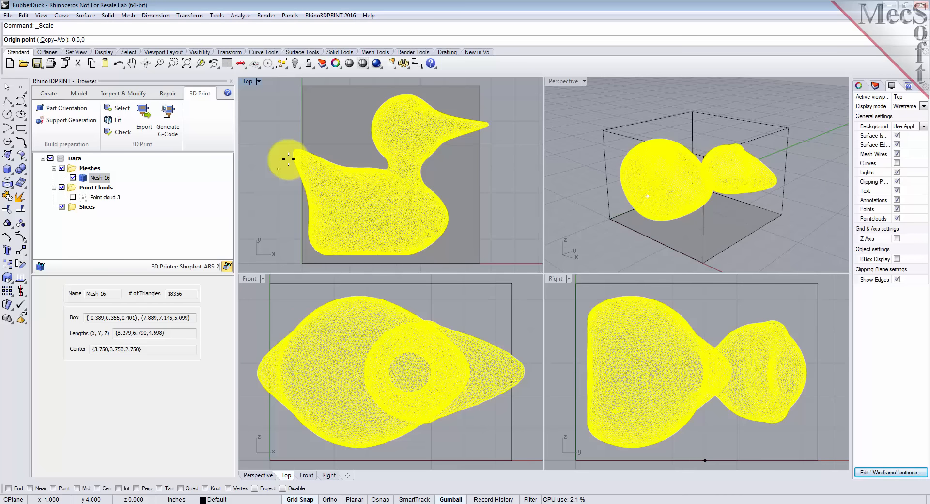
{"action": "key", "text": "Return"}
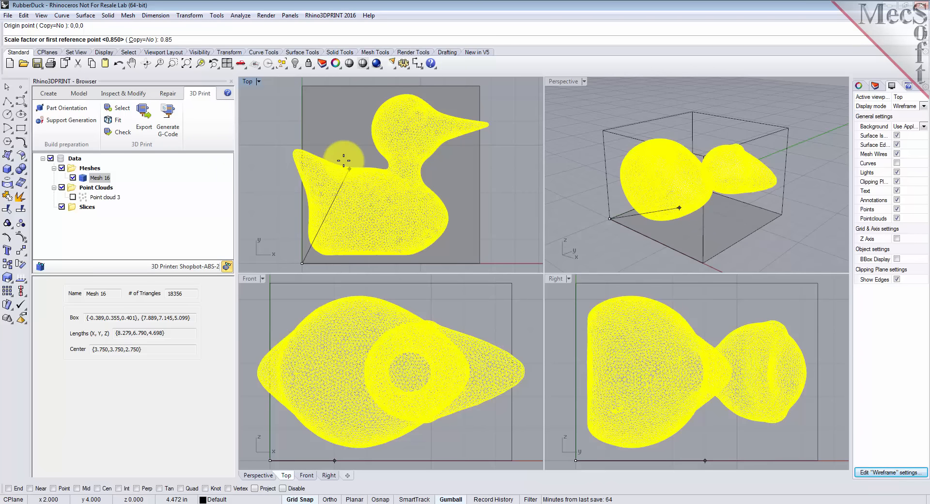
{"action": "type", "text": "0.85"}
{"action": "key", "text": "Return"}
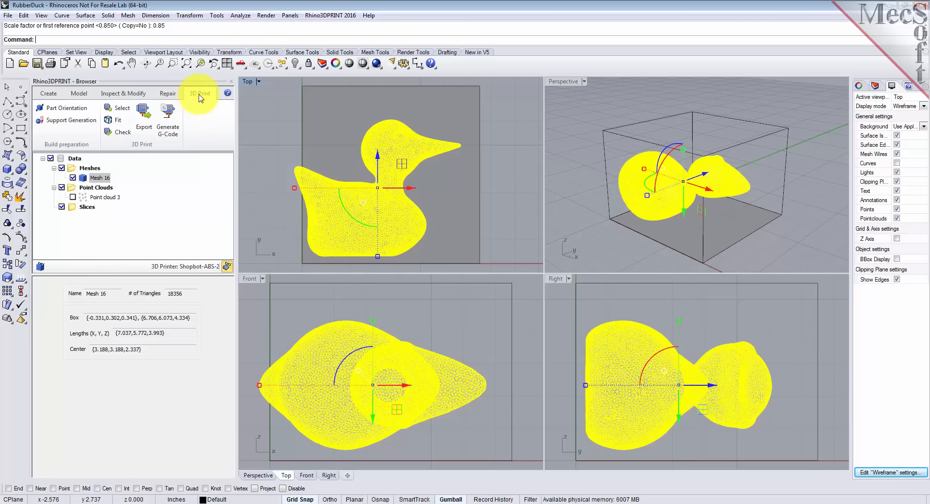
{"action": "left_click", "coordinate": [116, 121]}
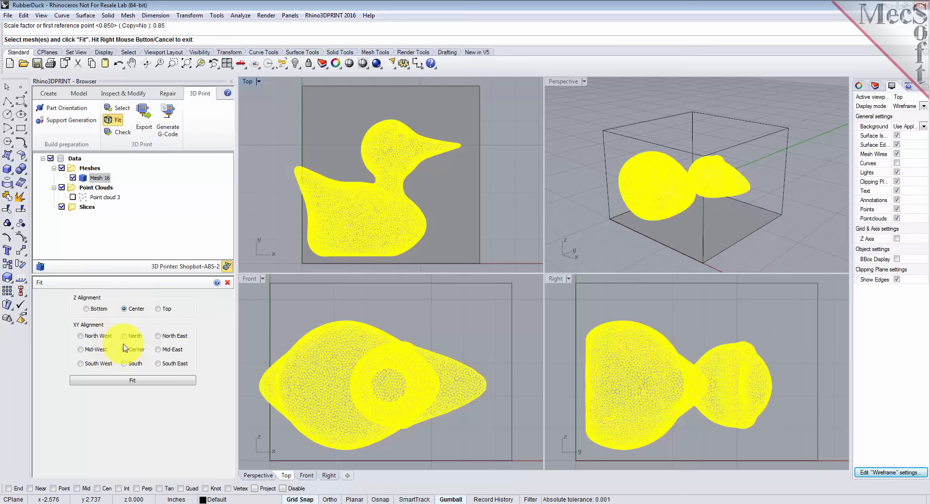
{"action": "left_click", "coordinate": [131, 381]}
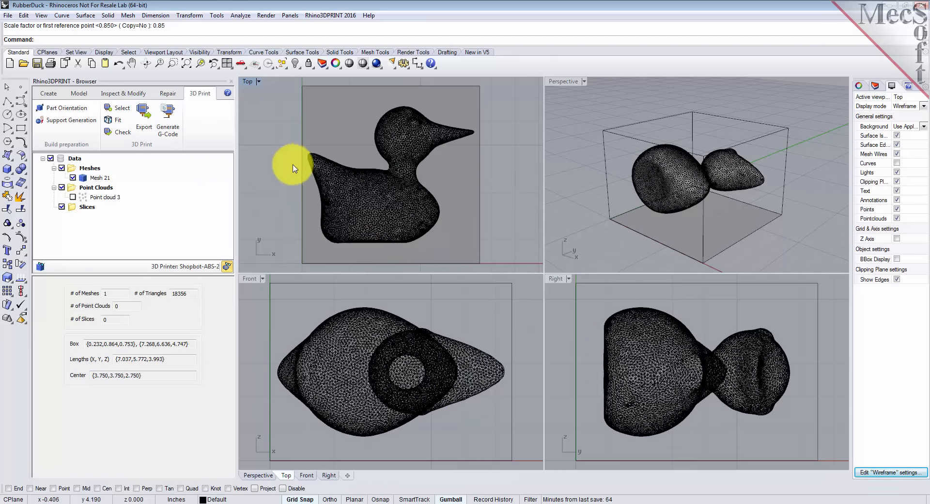
Check the scaled duck mesh against the print volume, walls thinner than 0.1 and overhangs greater than 45, and close the check
{"action": "left_click", "coordinate": [370, 202]}
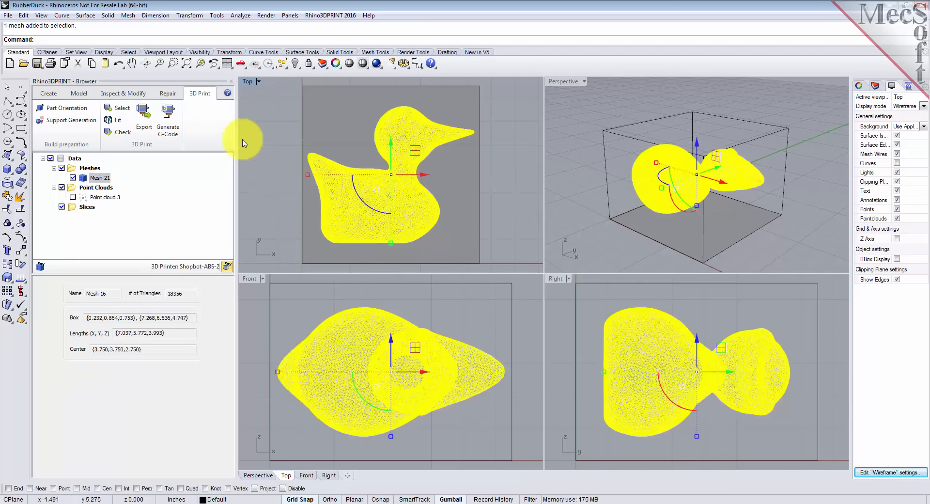
{"action": "left_click", "coordinate": [123, 135]}
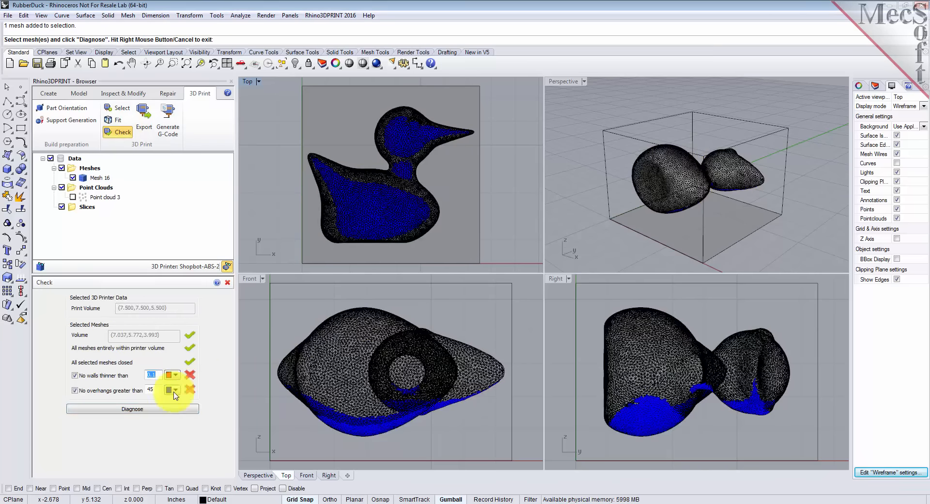
{"action": "left_click", "coordinate": [193, 409]}
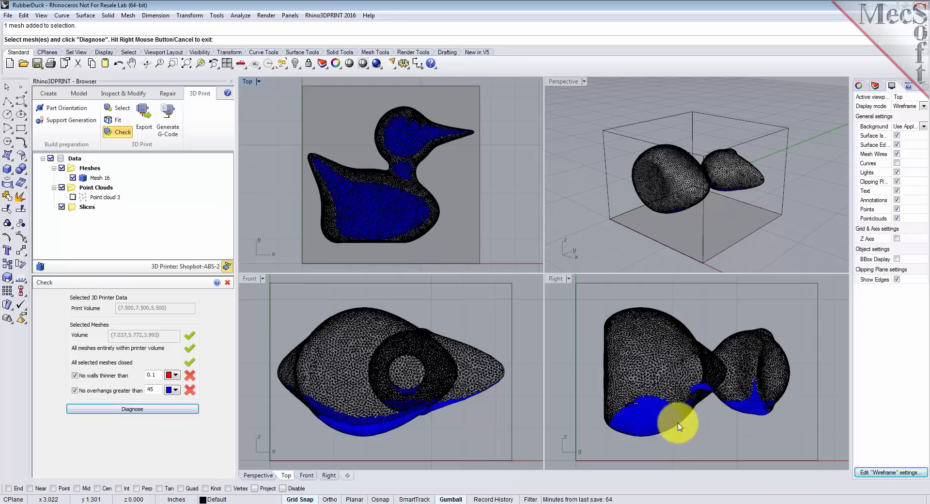
{"action": "left_click", "coordinate": [230, 284]}
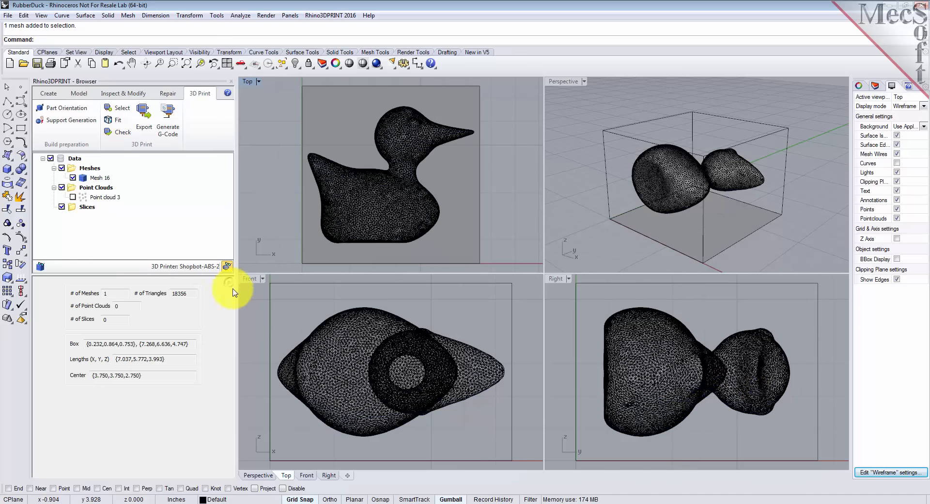
Maximize the Perspective viewport and start support generation for the duck mesh, enlarging the area that shows its parameters
{"action": "left_click", "coordinate": [569, 100]}
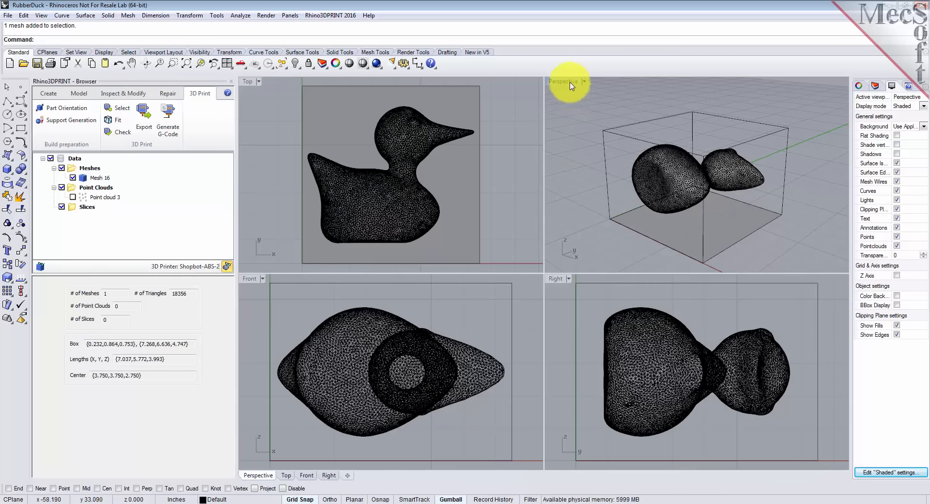
{"action": "double_click", "coordinate": [565, 82]}
{"action": "right_click_drag", "start_coordinate": [649, 361], "coordinate": [677, 404]}
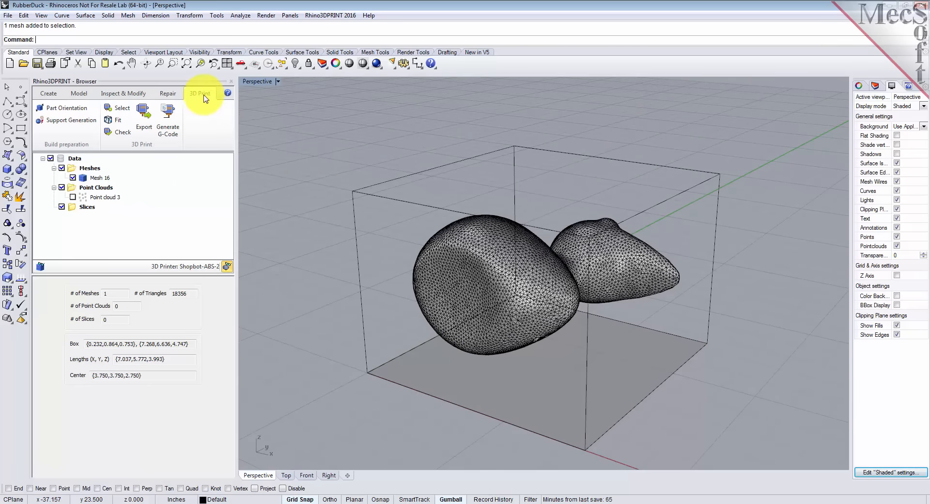
{"action": "left_click", "coordinate": [72, 120]}
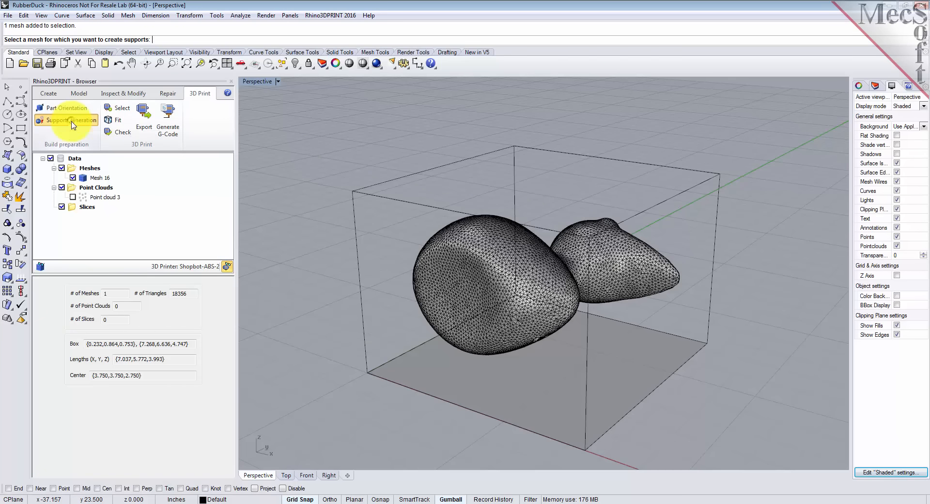
{"action": "left_click", "coordinate": [470, 255]}
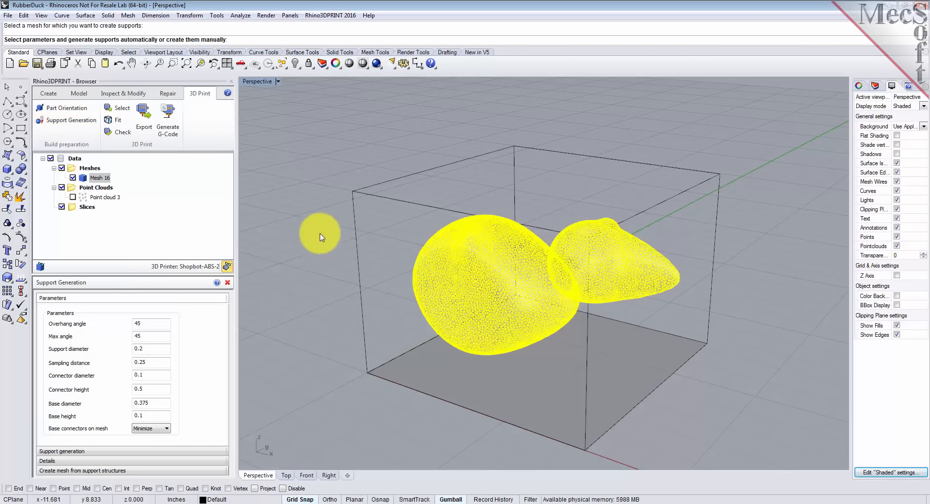
{"action": "left_click_drag", "start_coordinate": [116, 275], "coordinate": [121, 252]}
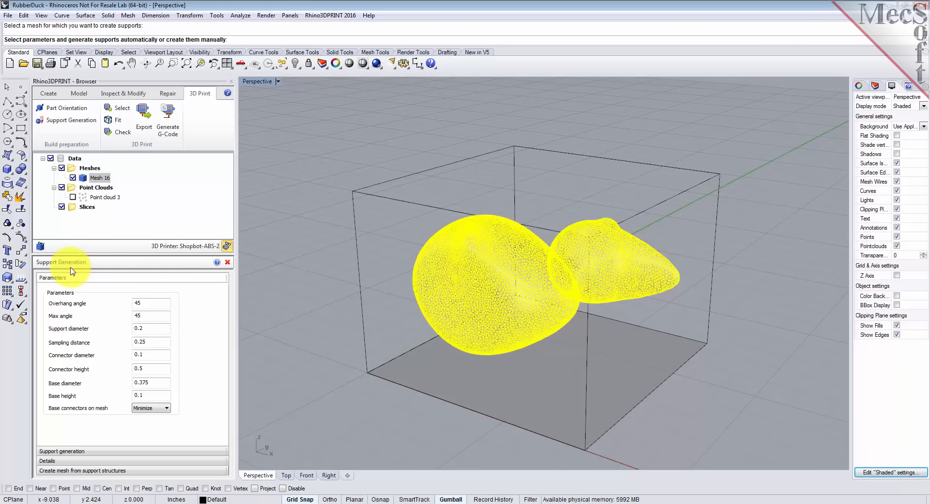
Examine the overhang angle, max angle and support diameter settings against the parameter diagram in the Support Generation help topic
{"action": "left_click", "coordinate": [217, 263]}
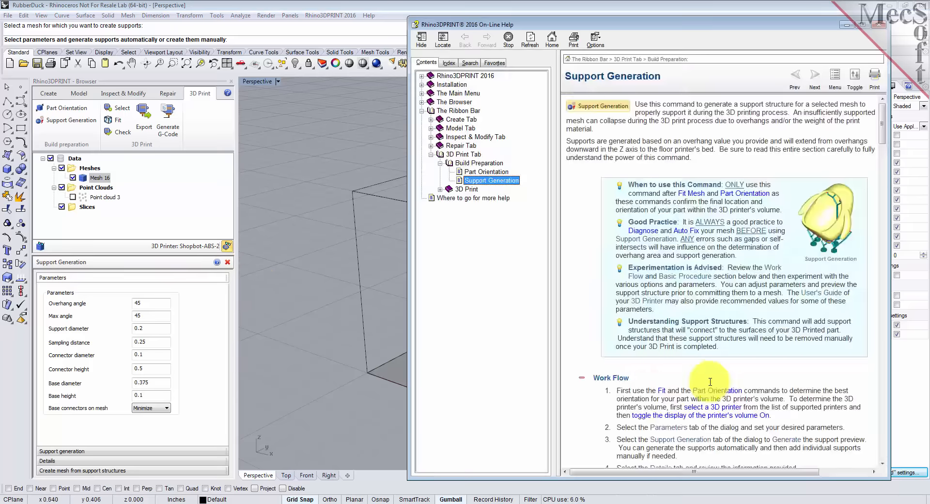
{"action": "left_click_drag", "start_coordinate": [883, 121], "coordinate": [886, 228]}
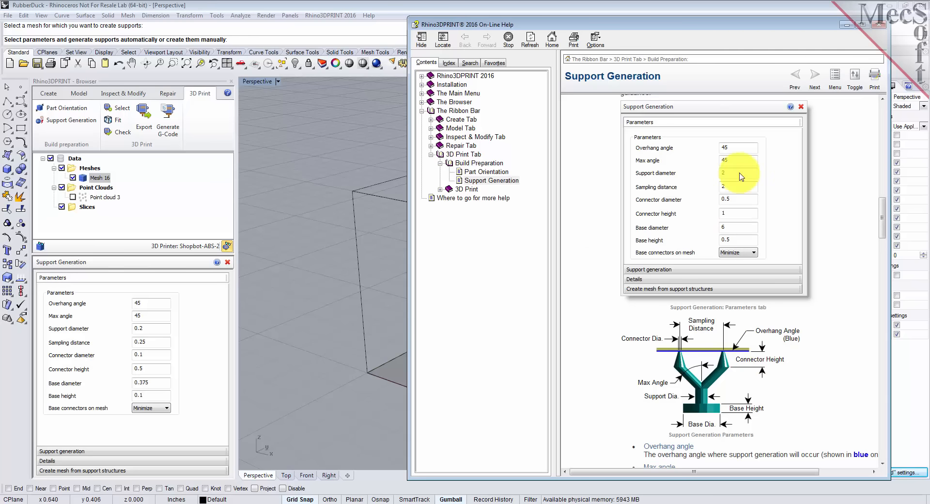
{"action": "left_click", "coordinate": [848, 26]}
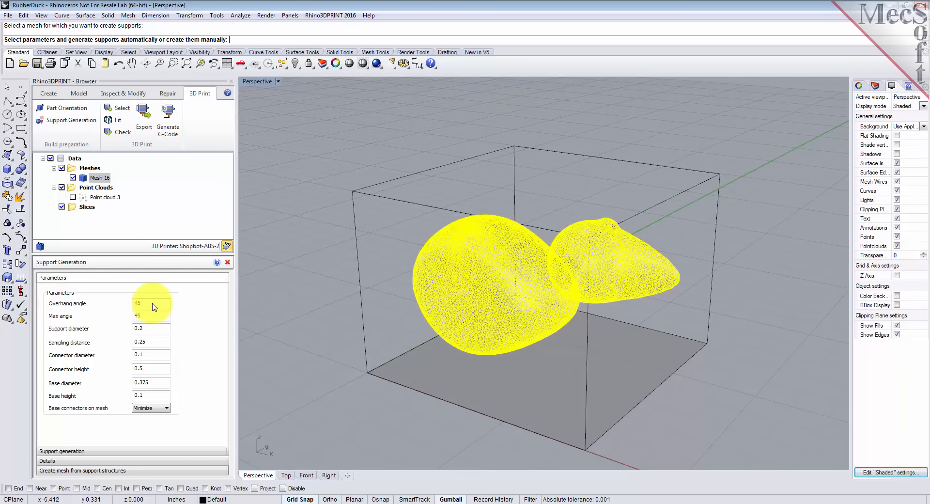
{"action": "left_click", "coordinate": [154, 307]}
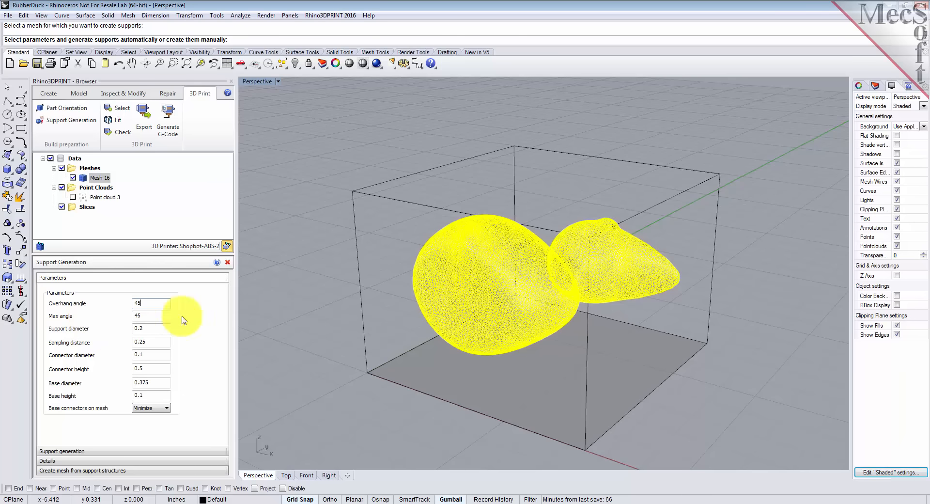
{"action": "left_click", "coordinate": [299, 502]}
{"action": "left_click", "coordinate": [295, 493]}
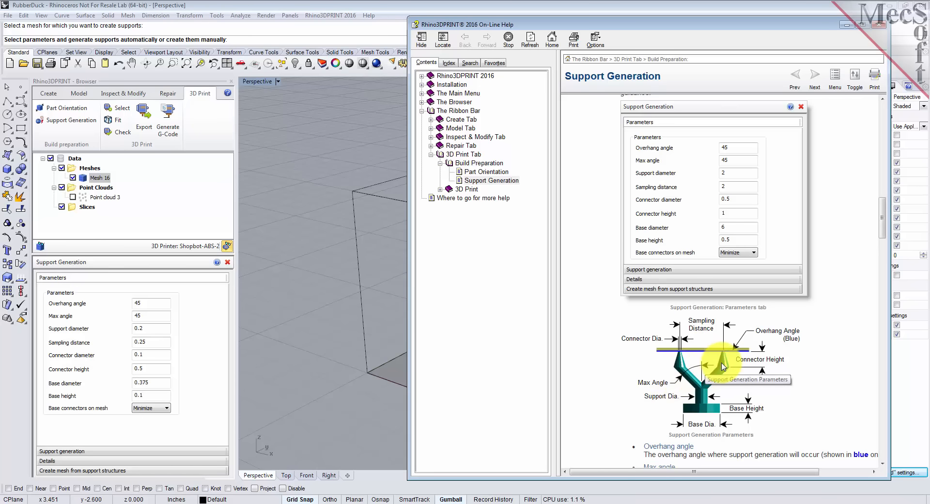
{"action": "left_click", "coordinate": [847, 25]}
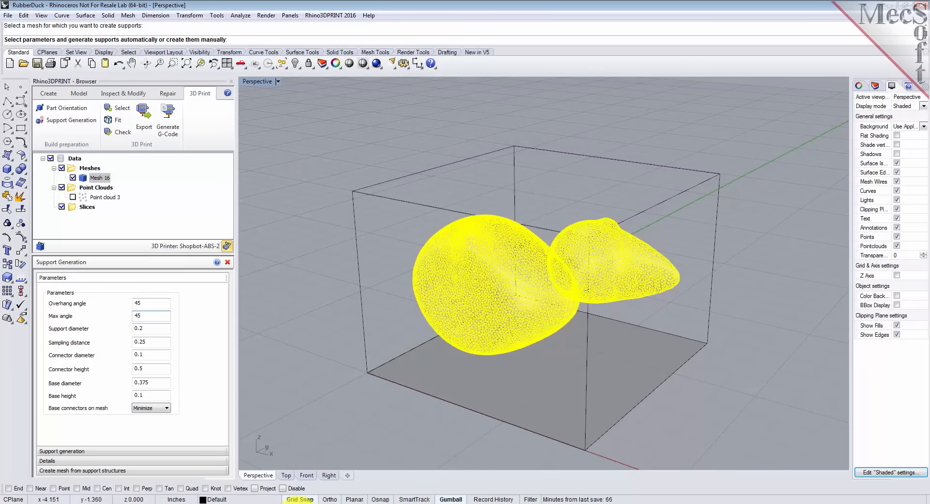
{"action": "left_click", "coordinate": [213, 493]}
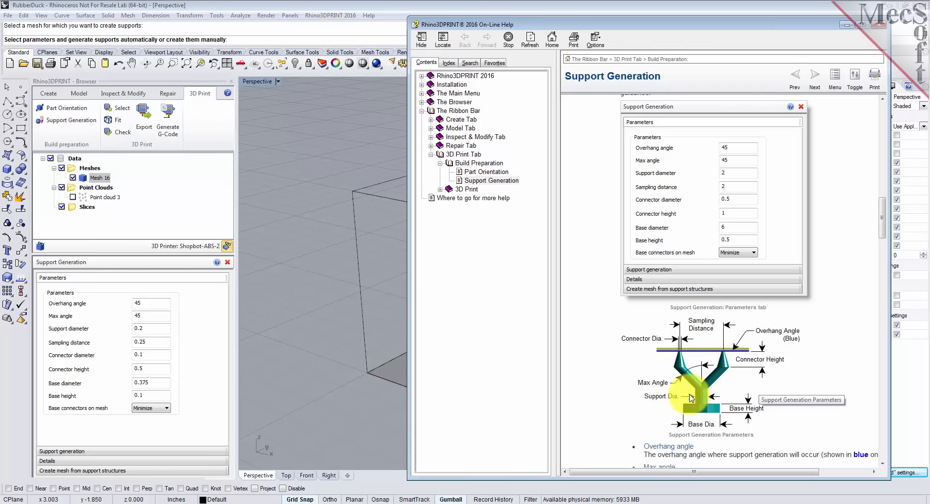
{"action": "left_click", "coordinate": [847, 24]}
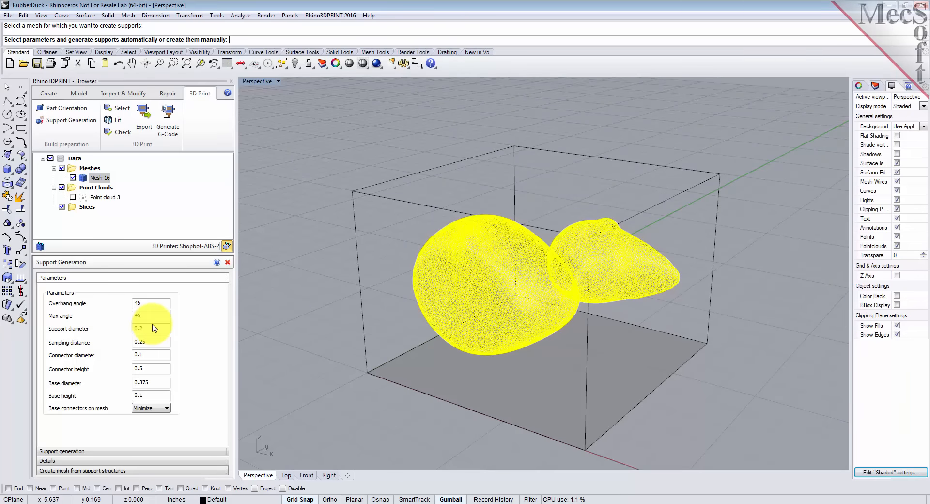
Examine the sampling distance, connector and base dimensions against the help diagram, and review the options for base connectors on the mesh
{"action": "left_click", "coordinate": [152, 332]}
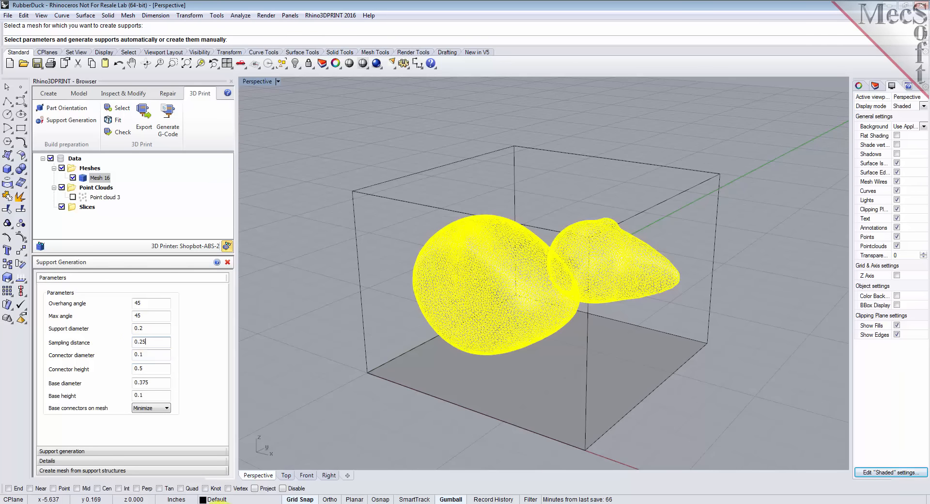
{"action": "left_click", "coordinate": [300, 493]}
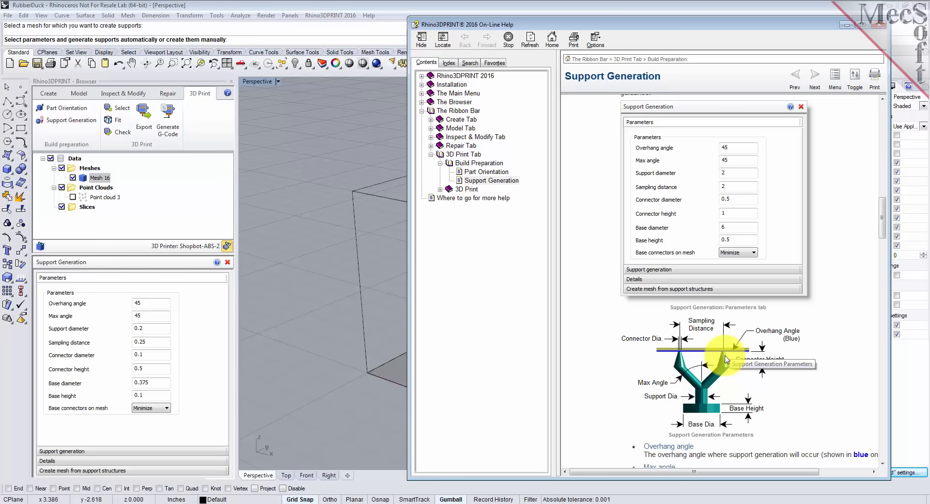
{"action": "left_click", "coordinate": [224, 347]}
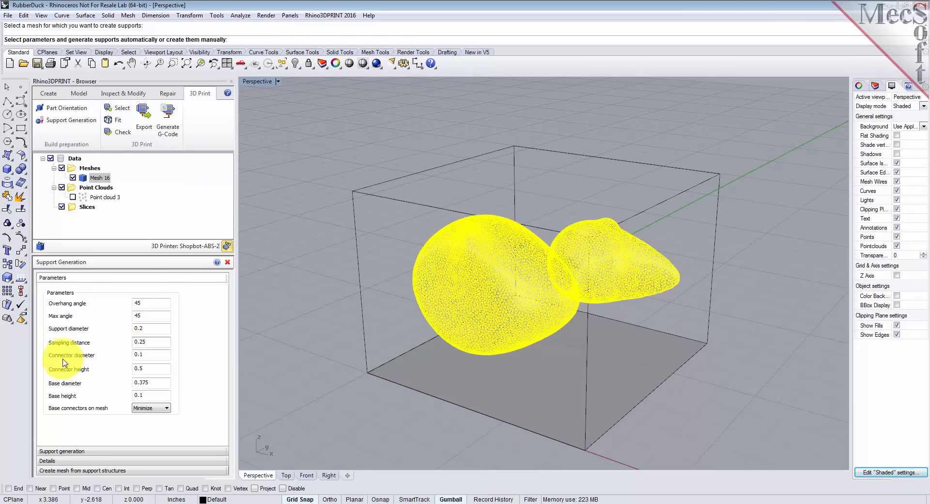
{"action": "left_click", "coordinate": [155, 356]}
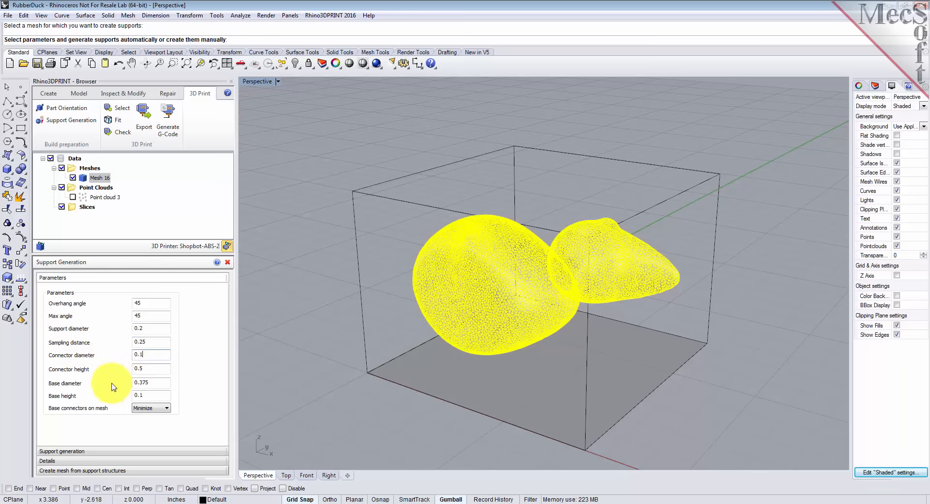
{"action": "left_click", "coordinate": [151, 370]}
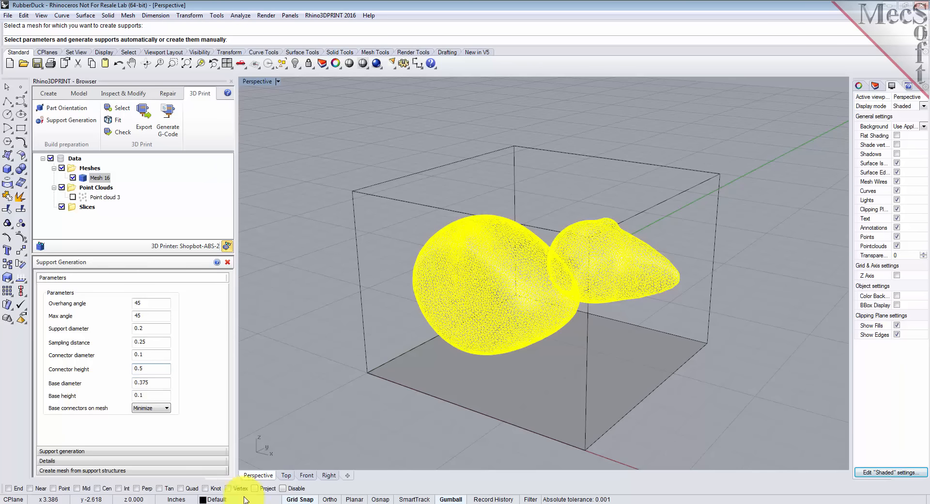
{"action": "left_click", "coordinate": [309, 503]}
{"action": "left_click", "coordinate": [278, 495]}
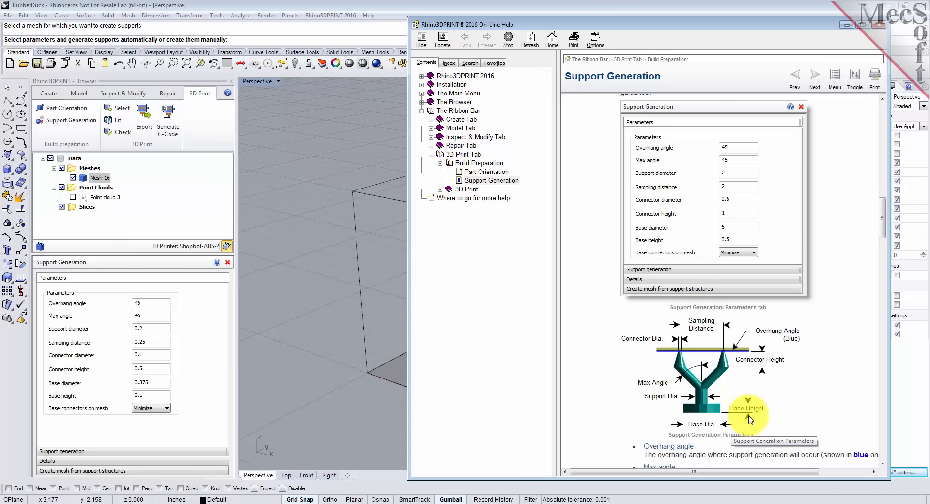
{"action": "left_click", "coordinate": [849, 27]}
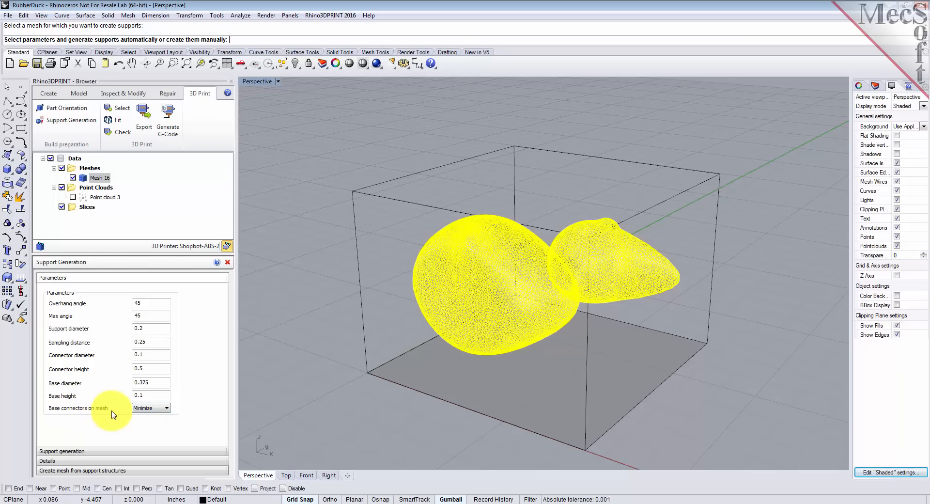
{"action": "left_click", "coordinate": [166, 408]}
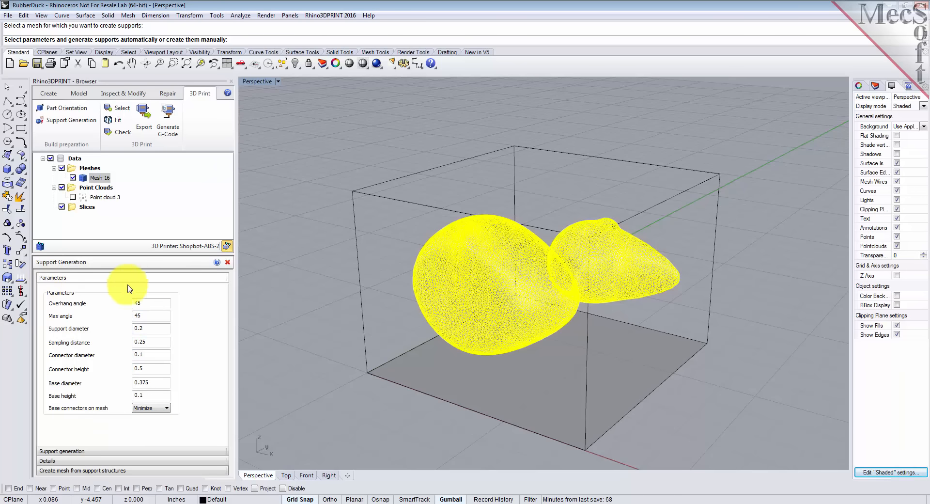
Choose Tree as the automatic support type, compare it with the help diagram, and generate the supports for the duck mesh
{"action": "left_click", "coordinate": [78, 453]}
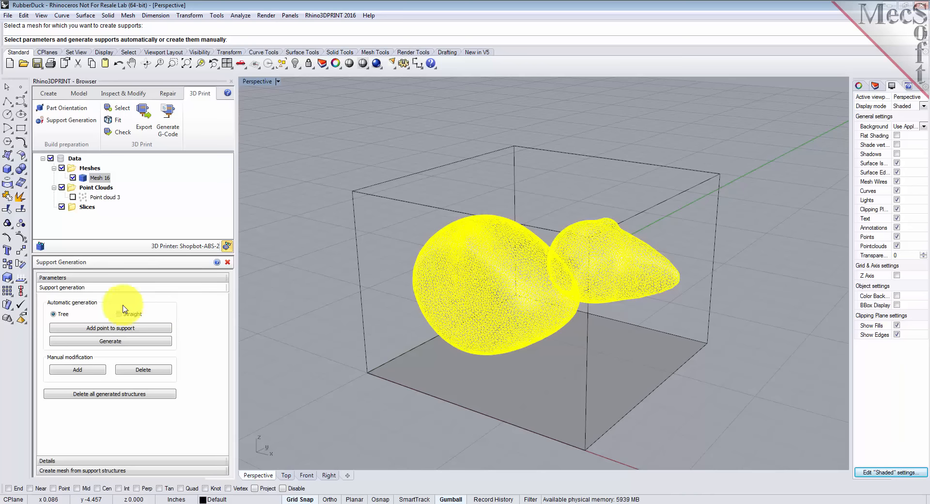
{"action": "left_click", "coordinate": [63, 318]}
{"action": "left_click", "coordinate": [310, 503]}
{"action": "left_click", "coordinate": [268, 493]}
{"action": "scroll", "coordinate": [741, 383], "scroll_direction": "down", "scroll_amount": 1}
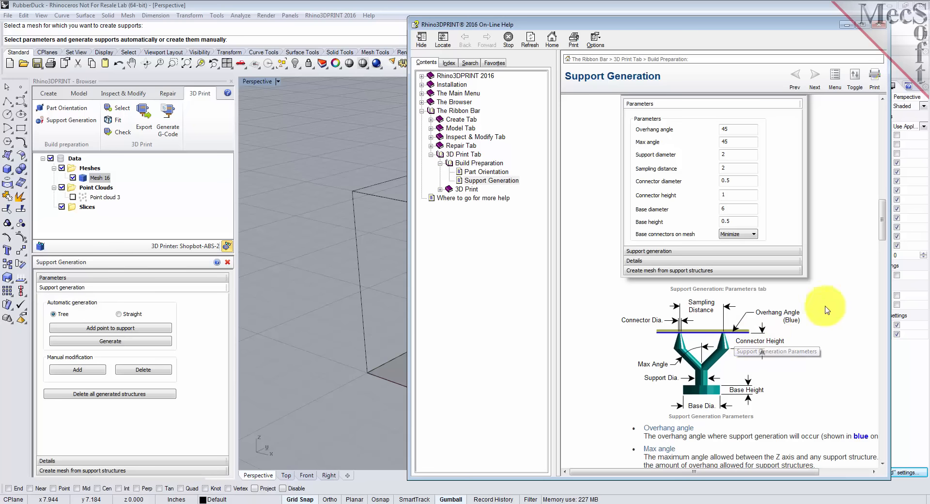
{"action": "left_click", "coordinate": [260, 286]}
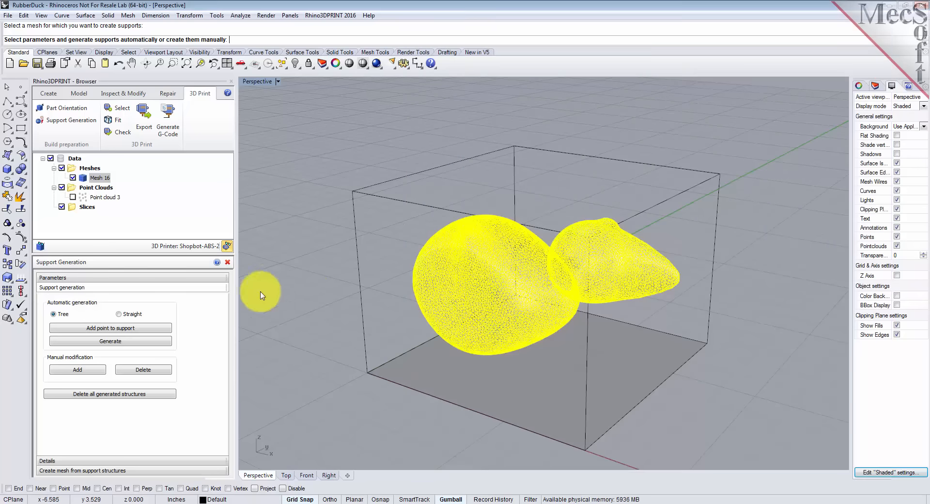
{"action": "left_click", "coordinate": [125, 343]}
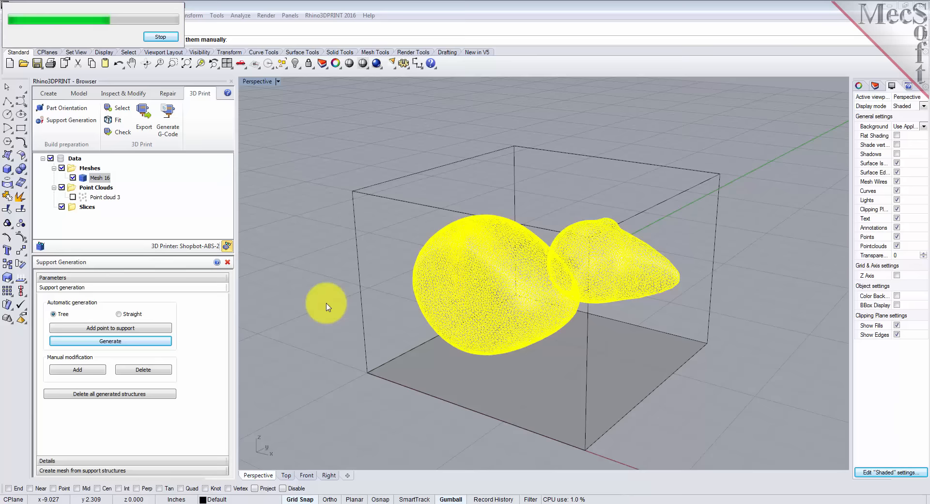
{"action": "right_click_drag", "start_coordinate": [644, 347], "coordinate": [630, 330]}
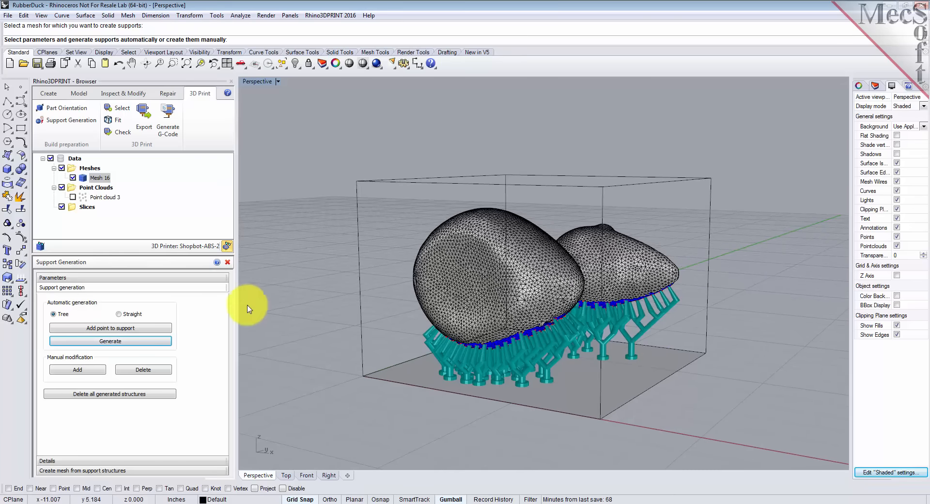
Hide the printer volume, examine the tree supports and overhang areas around the duck's underside, and show the volume again
{"action": "left_click", "coordinate": [229, 247]}
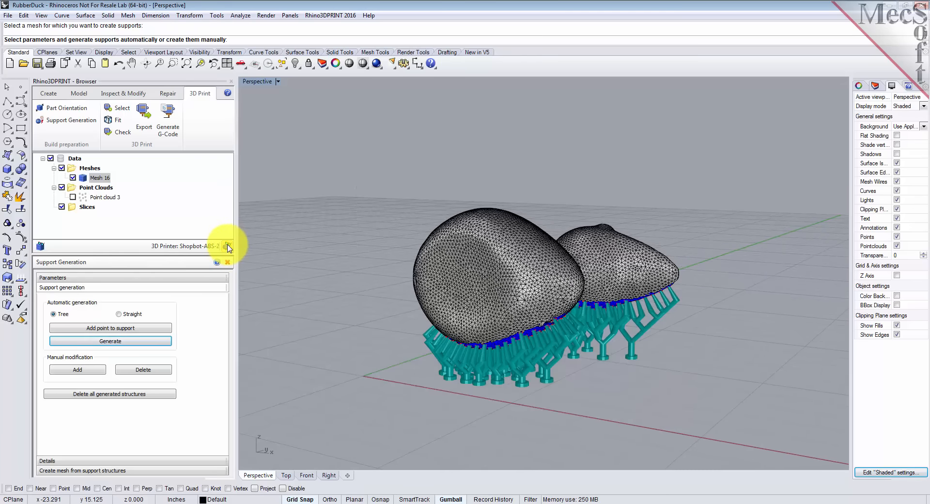
{"action": "right_click_drag", "start_coordinate": [655, 332], "coordinate": [609, 322]}
{"action": "scroll", "coordinate": [596, 312], "scroll_direction": "up", "scroll_amount": 3}
{"action": "right_click_drag", "start_coordinate": [495, 319], "coordinate": [715, 301]}
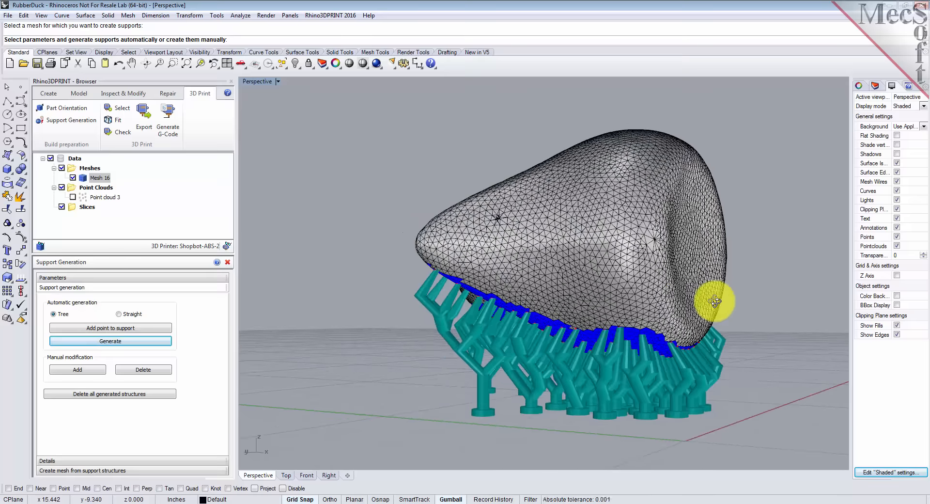
{"action": "right_click_drag", "start_coordinate": [513, 333], "coordinate": [589, 325]}
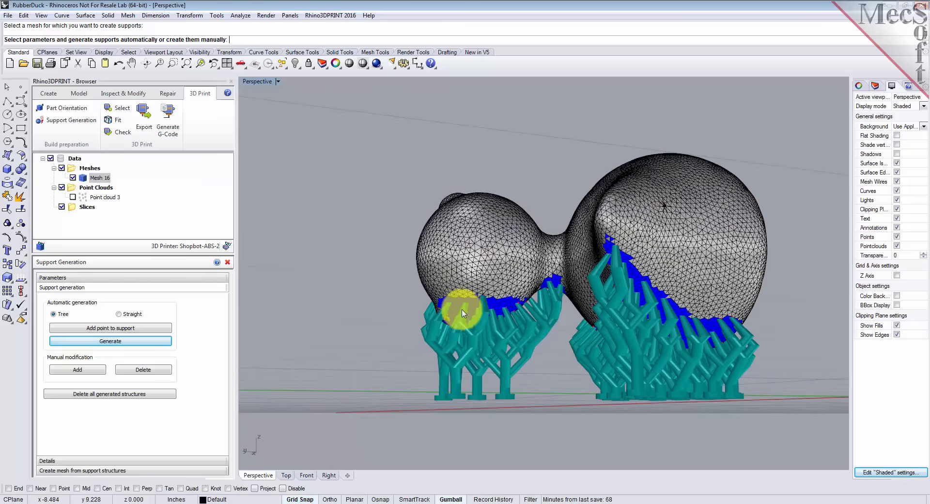
{"action": "right_click_drag", "start_coordinate": [474, 312], "coordinate": [548, 328]}
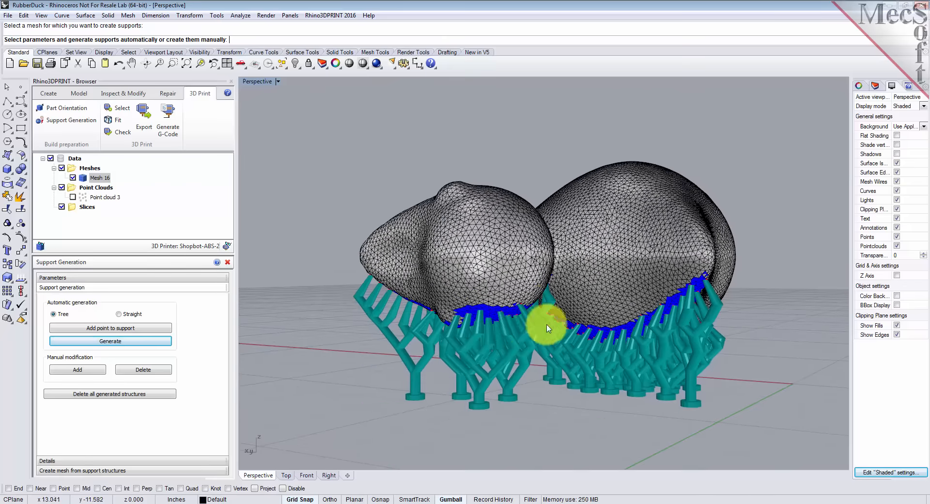
{"action": "right_click_drag", "start_coordinate": [432, 326], "coordinate": [448, 286]}
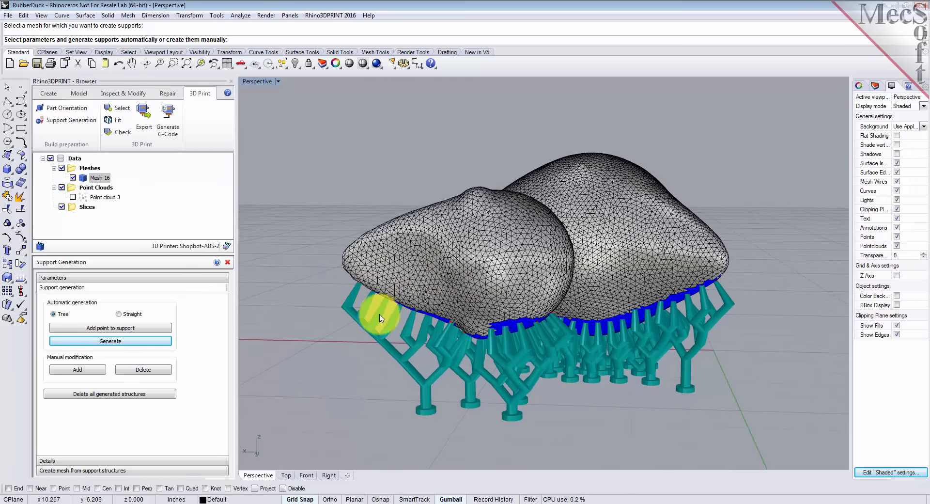
{"action": "right_click_drag", "start_coordinate": [637, 366], "coordinate": [446, 320]}
{"action": "left_click", "coordinate": [229, 244]}
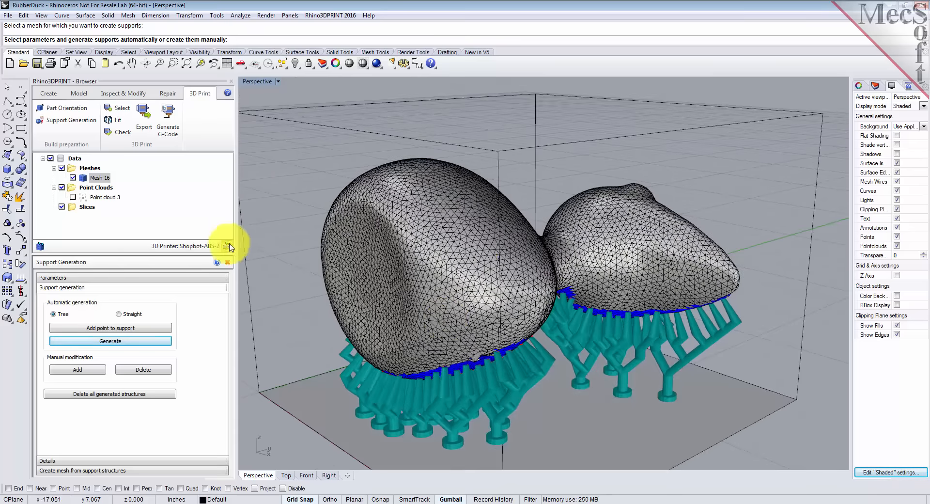
{"action": "scroll", "coordinate": [297, 276], "scroll_direction": "down", "scroll_amount": 4}
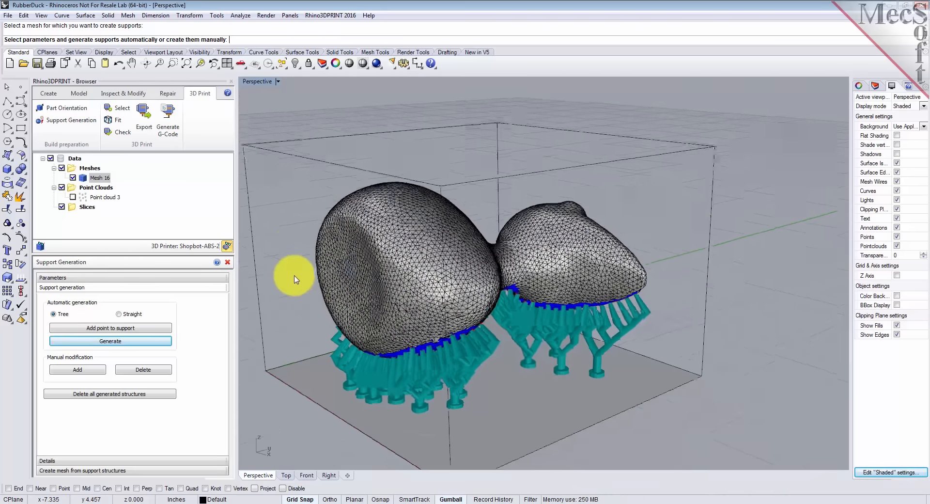
{"action": "right_click_drag", "start_coordinate": [421, 312], "coordinate": [388, 301]}
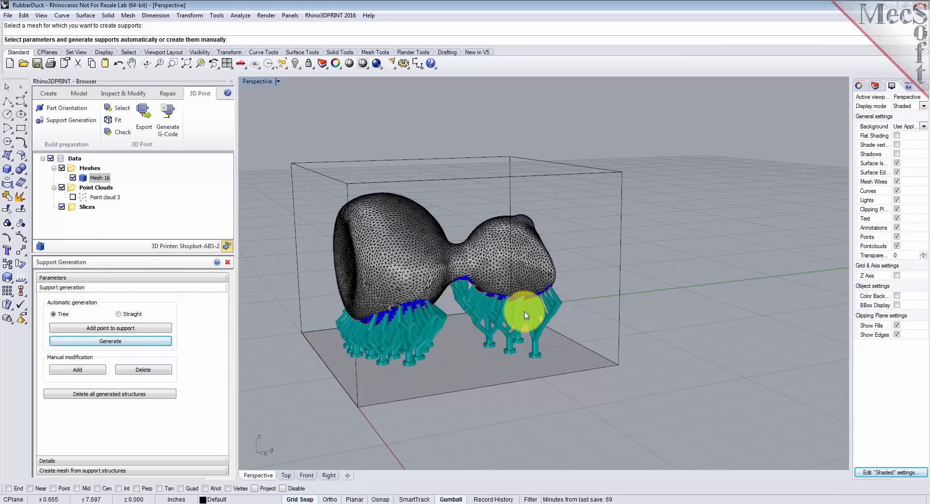
Generate Straight supports for the duck mesh in place of the tree supports to compare them
{"action": "left_click", "coordinate": [121, 315]}
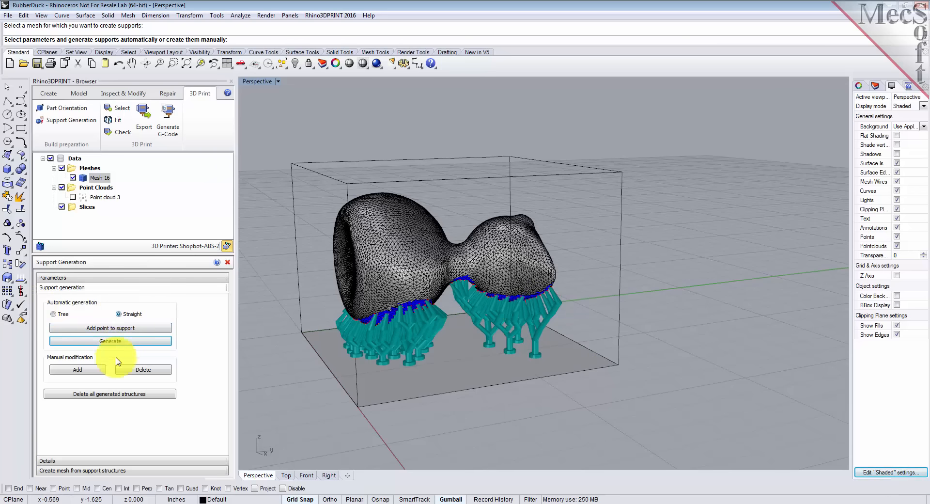
{"action": "left_click", "coordinate": [124, 341]}
{"action": "mouse_move", "coordinate": [474, 396]}
{"action": "right_mouse_down"}
{"action": "mouse_move", "coordinate": [490, 393]}
{"action": "mouse_move", "coordinate": [500, 356]}
{"action": "mouse_move", "coordinate": [517, 388]}
{"action": "mouse_move", "coordinate": [608, 376]}
{"action": "mouse_move", "coordinate": [481, 387]}
{"action": "right_mouse_up"}
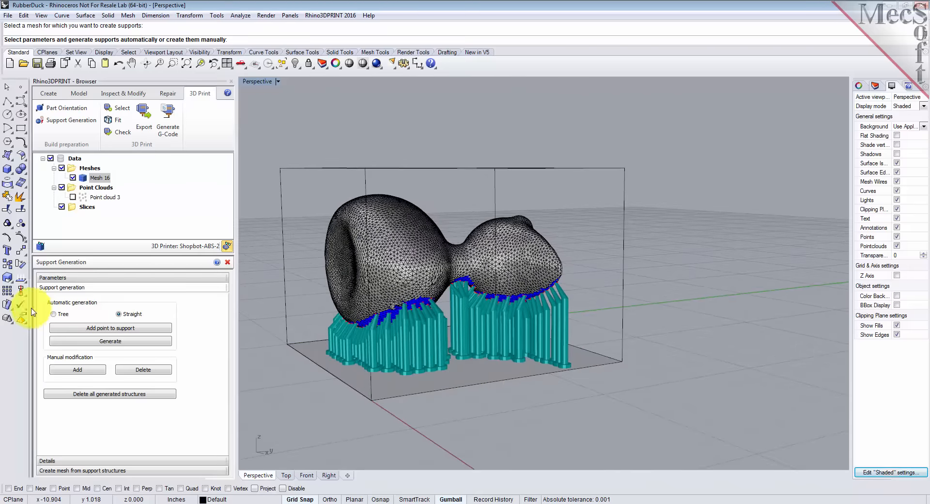
Switch the automatic support type back to Tree and regenerate the supports for the duck mesh
{"action": "left_click", "coordinate": [53, 314]}
{"action": "left_click", "coordinate": [107, 341]}
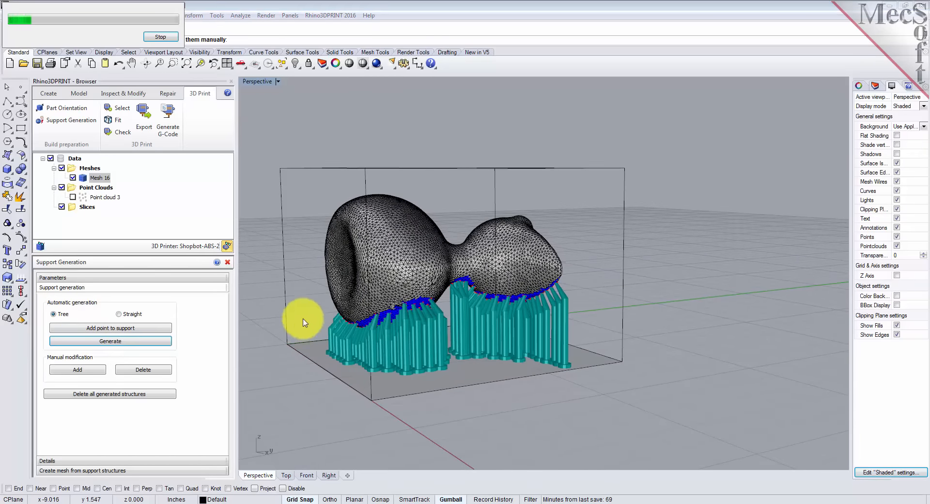
{"action": "right_click_drag", "start_coordinate": [326, 311], "coordinate": [374, 323]}
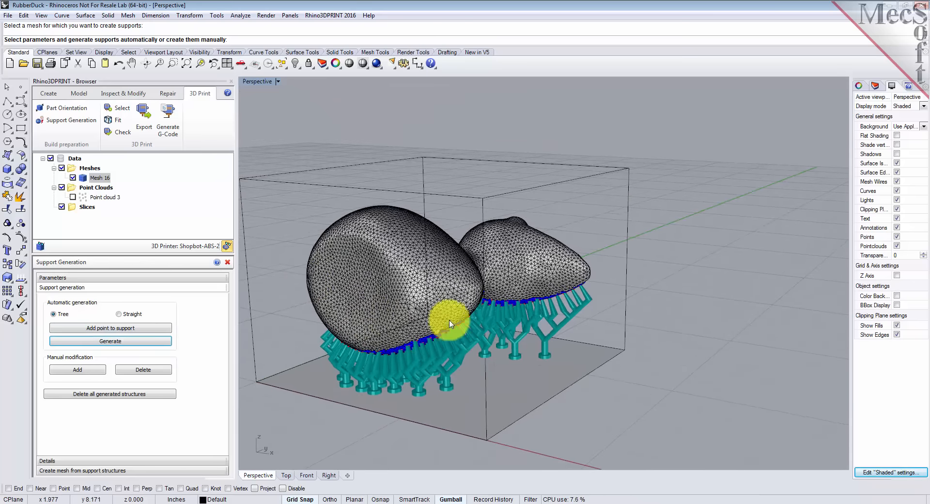
Review the volume and length of the support structures, create them as a separate mesh, and fit the view to the model
{"action": "left_click", "coordinate": [93, 373]}
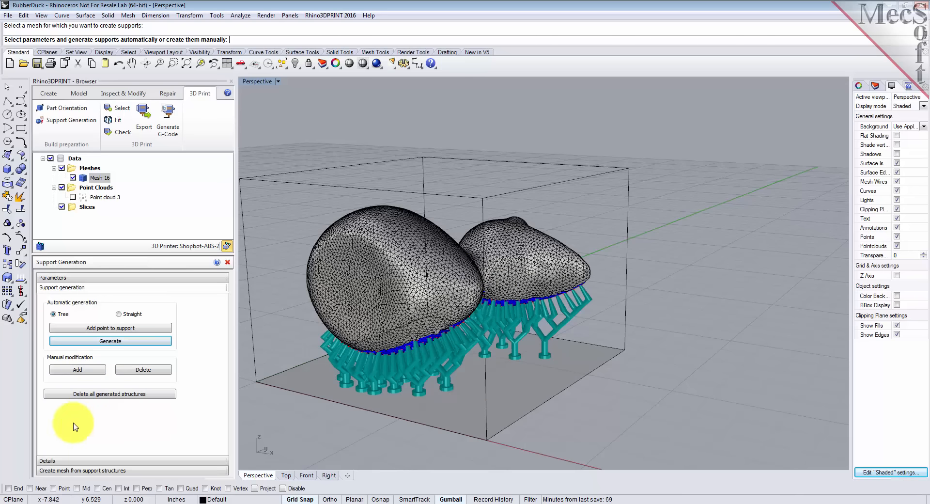
{"action": "left_click", "coordinate": [60, 461]}
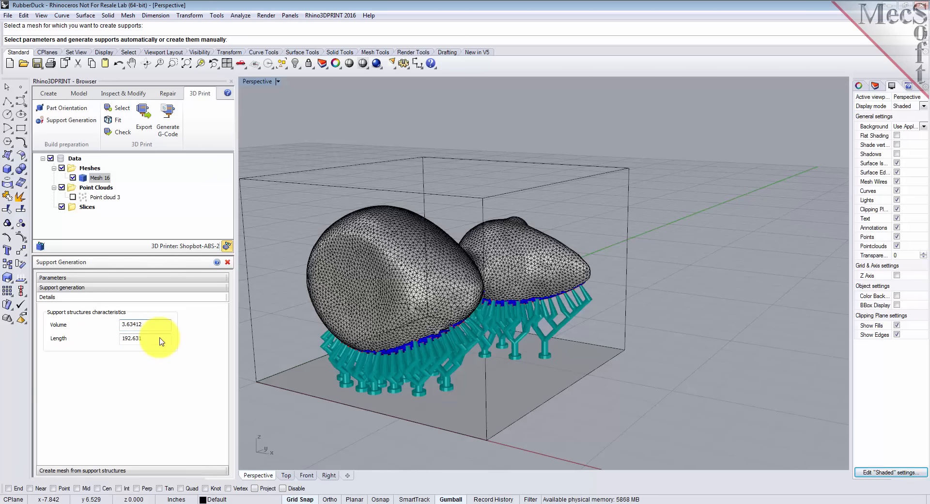
{"action": "left_click", "coordinate": [73, 471]}
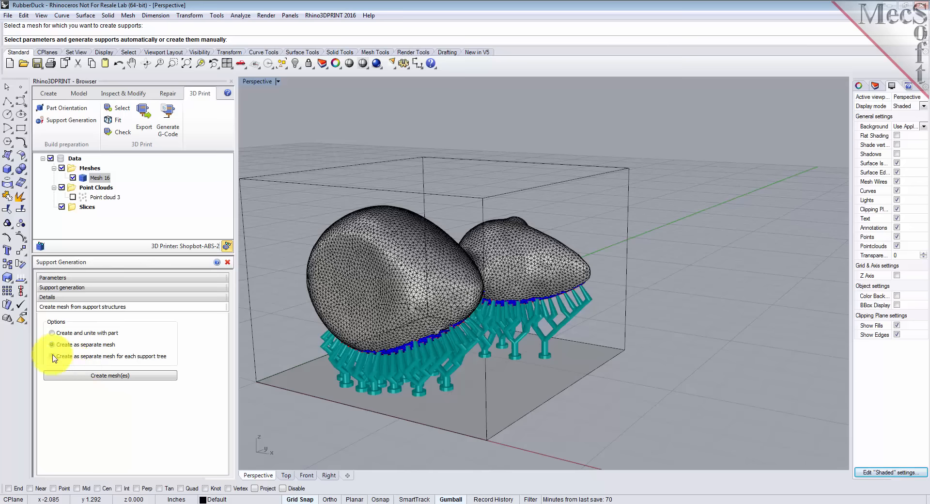
{"action": "left_click", "coordinate": [116, 378]}
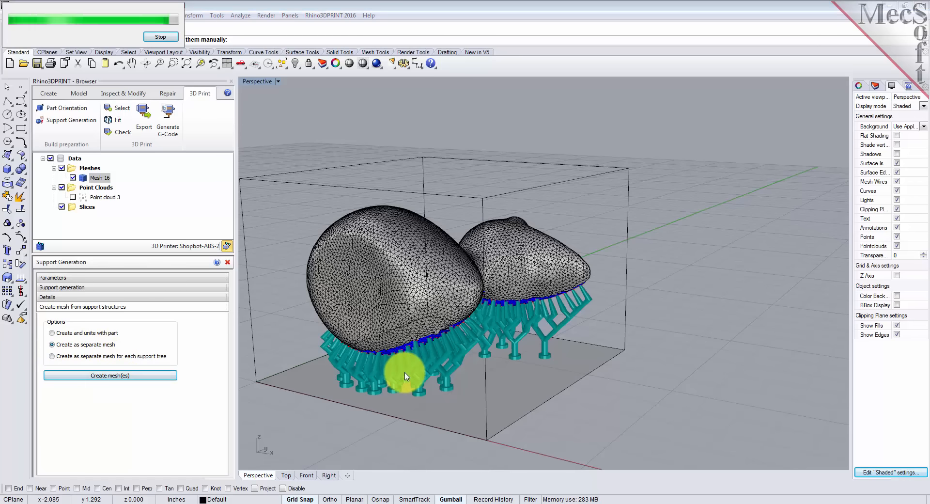
{"action": "right_click_drag", "start_coordinate": [384, 374], "coordinate": [358, 271]}
{"action": "left_click", "coordinate": [186, 62]}
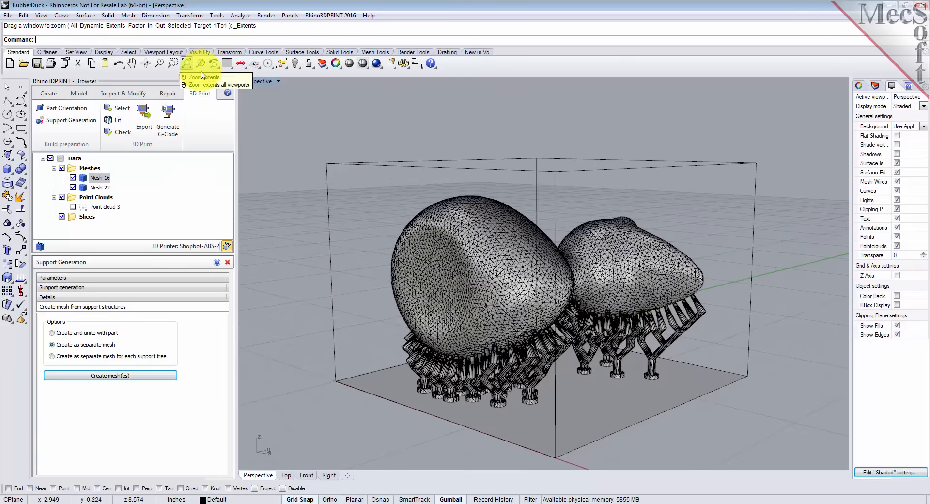
Select the new support mesh and the duck mesh in turn to examine each one separately
{"action": "right_click_drag", "start_coordinate": [615, 325], "coordinate": [682, 321]}
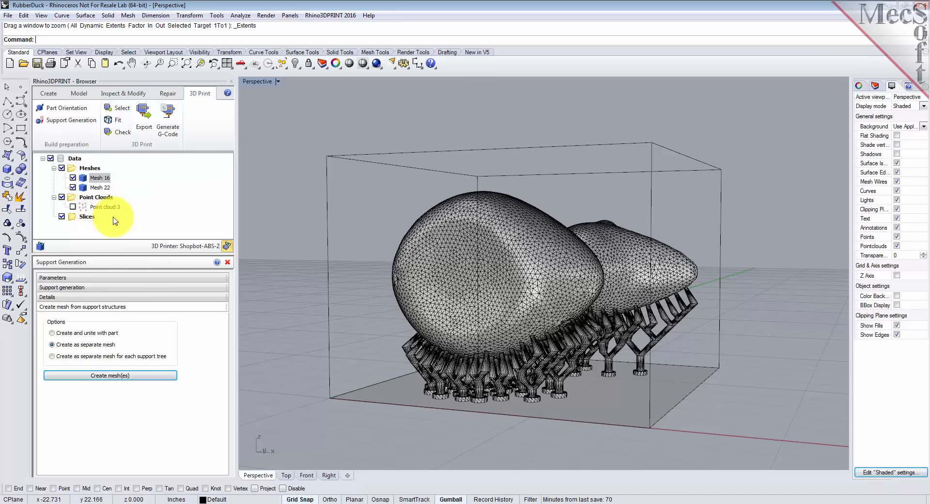
{"action": "left_click", "coordinate": [84, 189]}
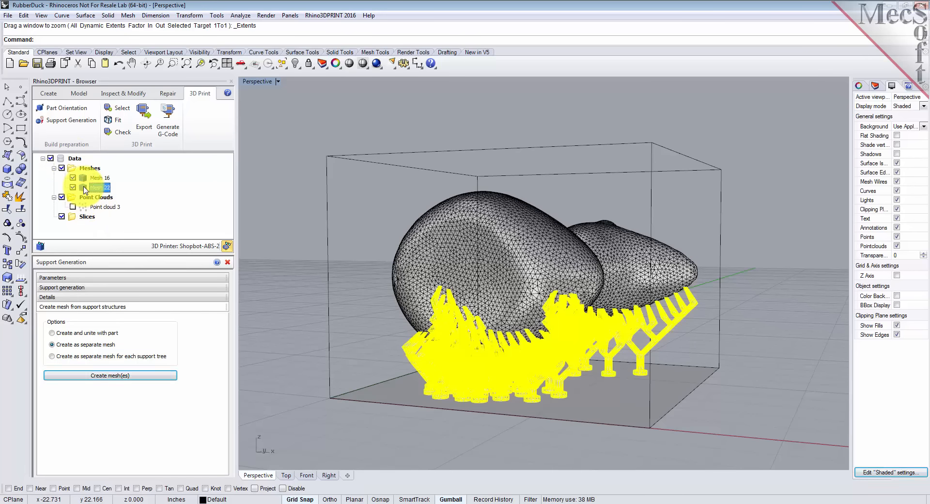
{"action": "left_click", "coordinate": [85, 178]}
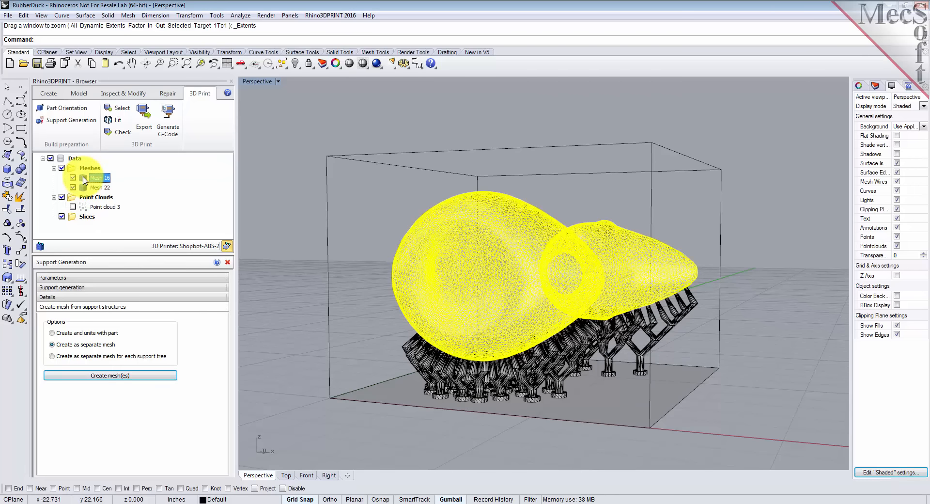
{"action": "right_click_drag", "start_coordinate": [478, 293], "coordinate": [470, 315]}
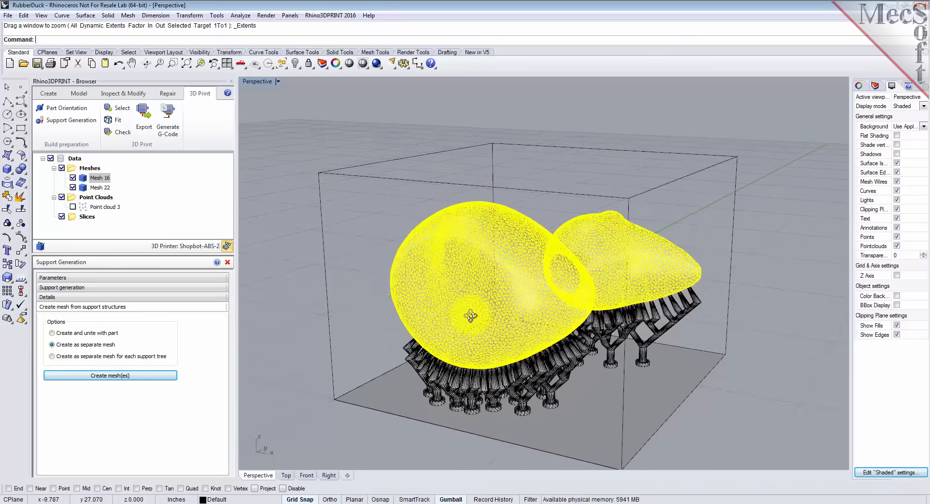
Close support generation and deselect the duck mesh
{"action": "left_click", "coordinate": [227, 263]}
{"action": "right_click_drag", "start_coordinate": [657, 322], "coordinate": [581, 222]}
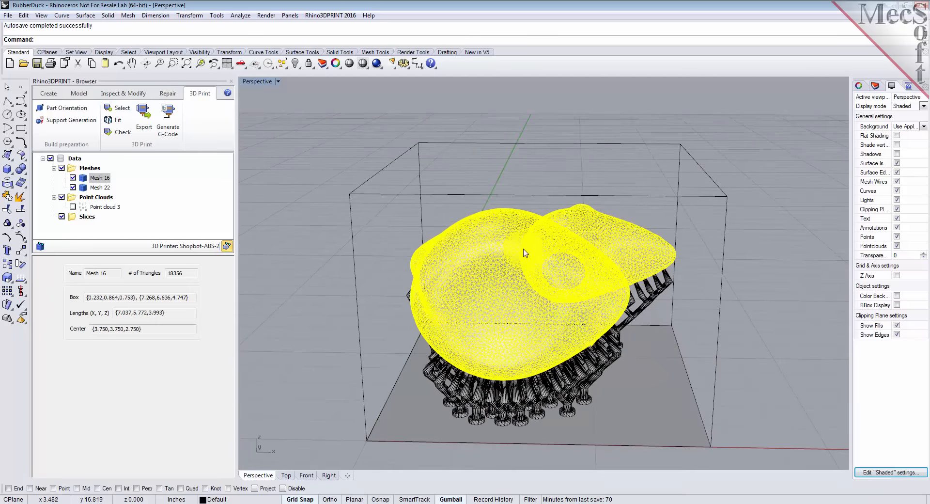
{"action": "left_click", "coordinate": [325, 379]}
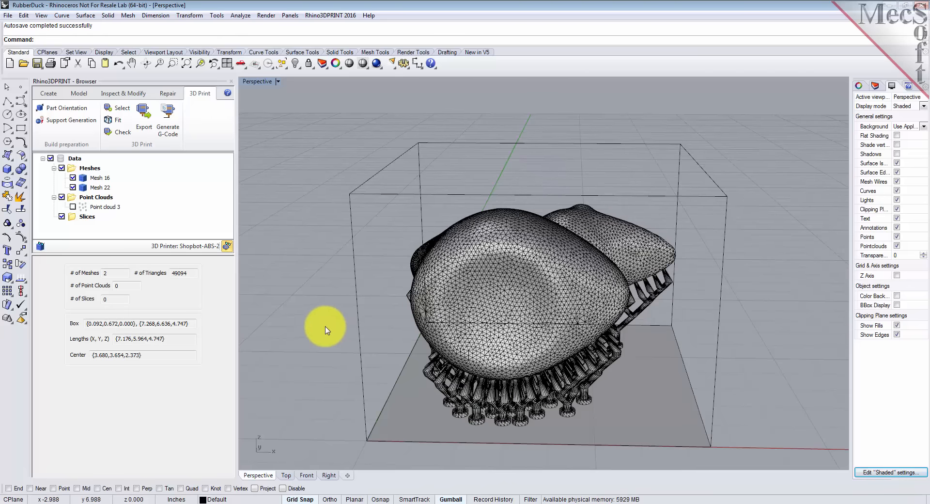
{"action": "right_click_drag", "start_coordinate": [322, 332], "coordinate": [873, 334]}
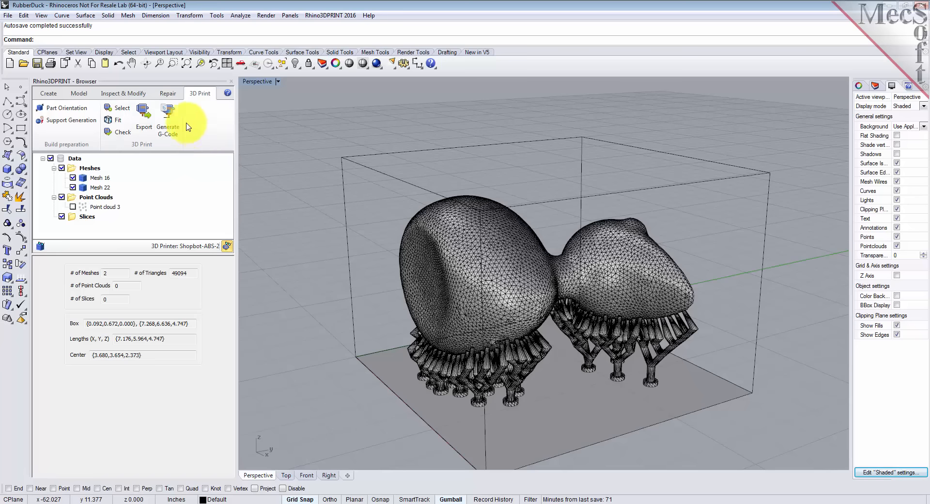
Export the duck with its supports as the Stereo-Lithography Binary file RubberDuck.stl in the QuickStart folder, replacing the existing file
{"action": "left_click", "coordinate": [144, 121]}
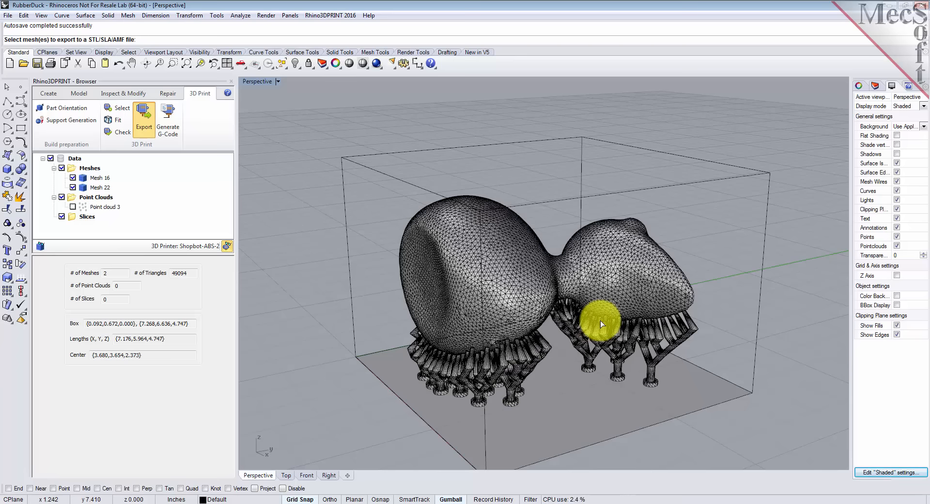
{"action": "left_click", "coordinate": [495, 370]}
{"action": "right_click", "coordinate": [324, 252]}
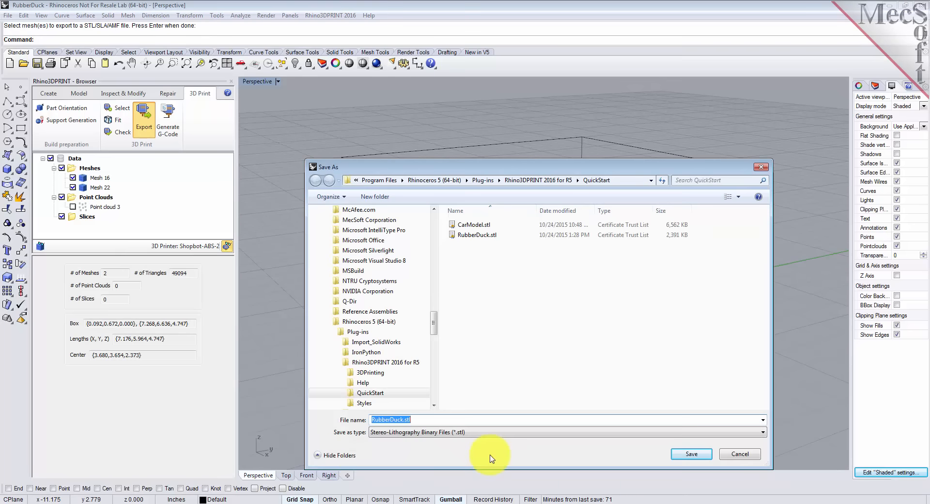
{"action": "left_click", "coordinate": [486, 435]}
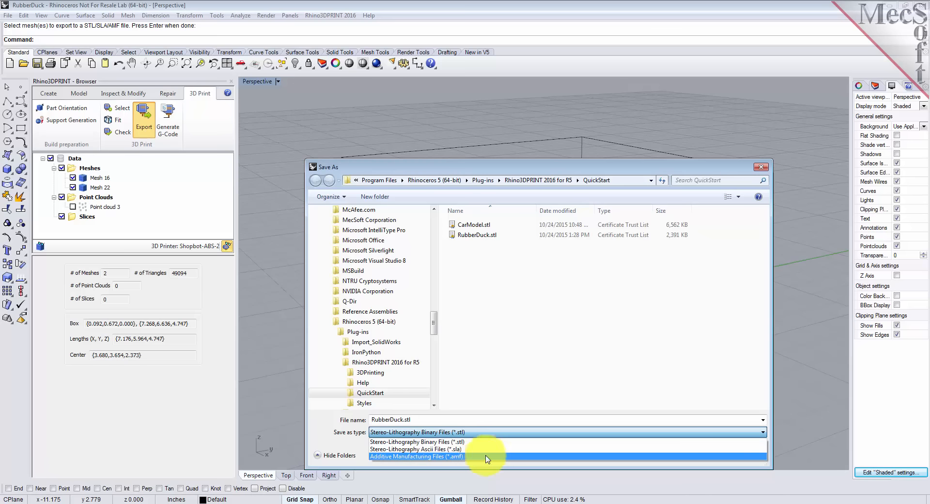
{"action": "left_click", "coordinate": [470, 435]}
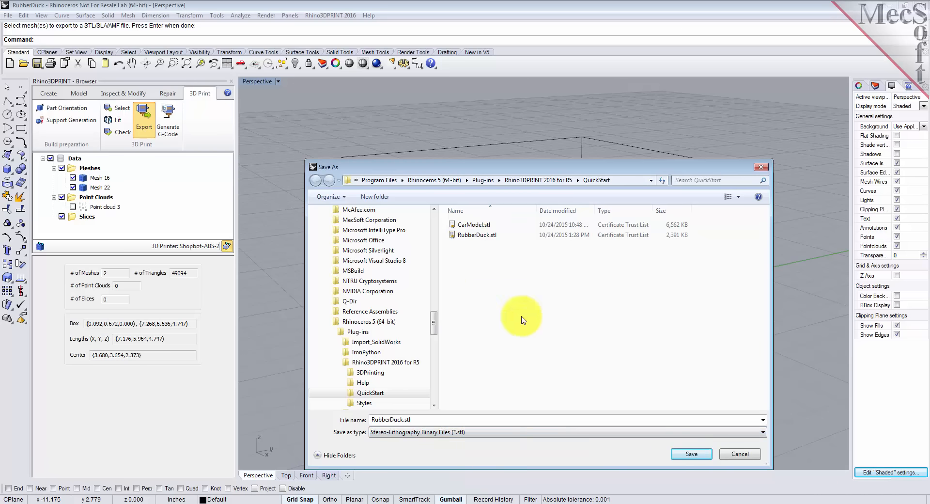
{"action": "left_click", "coordinate": [692, 454]}
{"action": "left_click", "coordinate": [493, 265]}
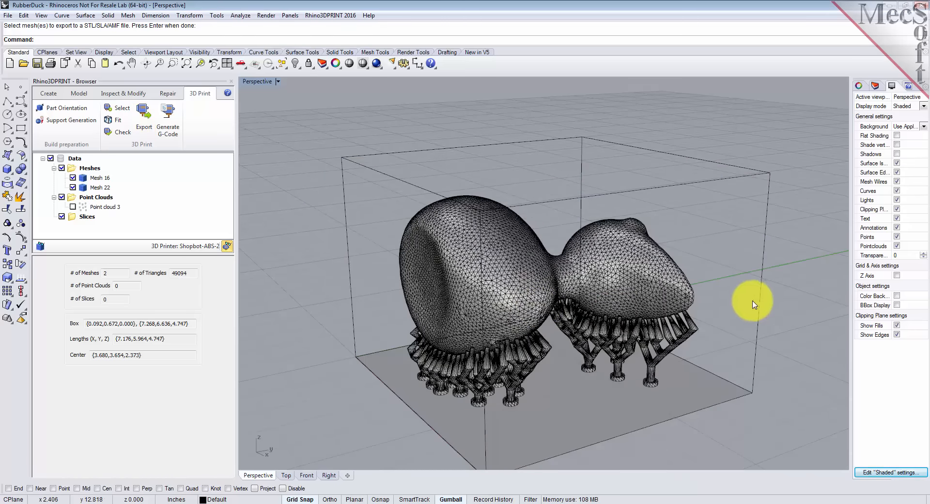
Start G-code generation with both the duck mesh and its support mesh as the parts to print
{"action": "right_click_drag", "start_coordinate": [361, 327], "coordinate": [562, 264]}
{"action": "right_click_drag", "start_coordinate": [649, 335], "coordinate": [506, 332]}
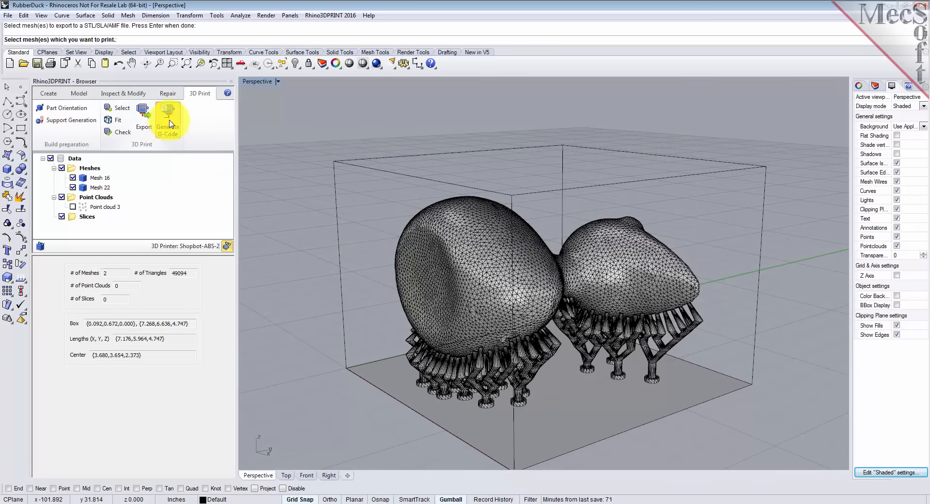
{"action": "left_click_drag", "start_coordinate": [648, 332], "coordinate": [554, 362]}
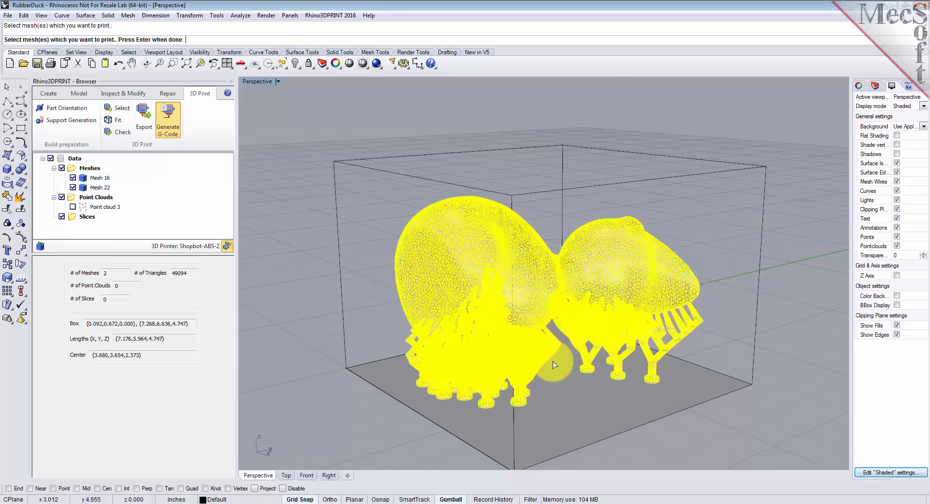
{"action": "right_click", "coordinate": [301, 284]}
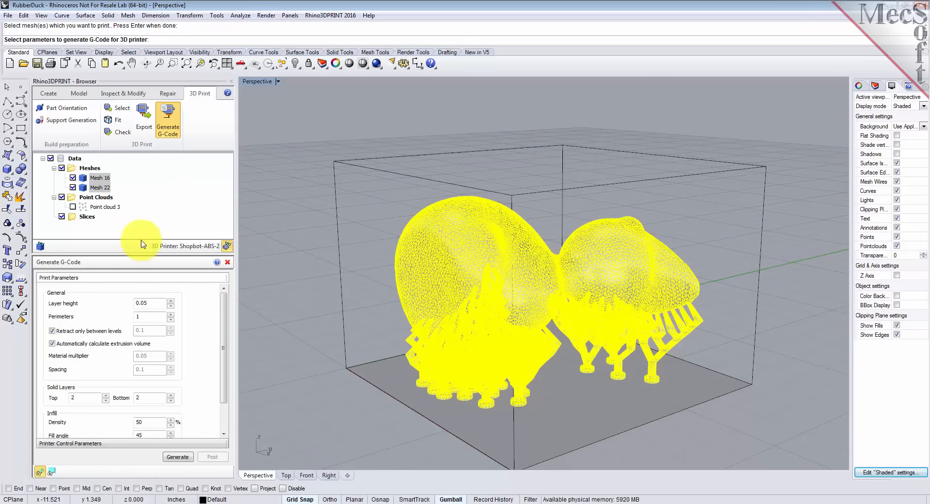
Review the general, solid layer and infill print parameters, and generate the toolpath for the duck and its supports
{"action": "left_click_drag", "start_coordinate": [105, 254], "coordinate": [114, 236]}
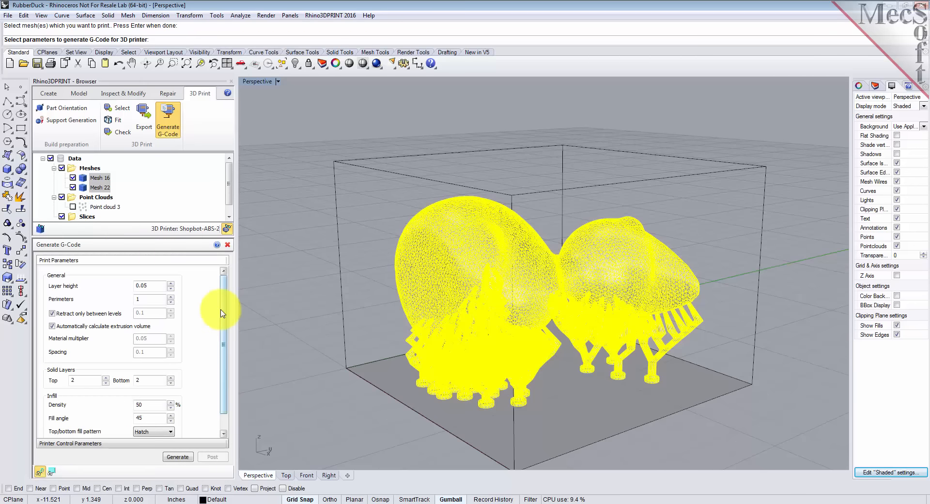
{"action": "mouse_move", "coordinate": [224, 316]}
{"action": "left_mouse_down"}
{"action": "mouse_move", "coordinate": [222, 357]}
{"action": "mouse_move", "coordinate": [227, 299]}
{"action": "mouse_move", "coordinate": [227, 374]}
{"action": "mouse_move", "coordinate": [230, 254]}
{"action": "mouse_move", "coordinate": [222, 350]}
{"action": "mouse_move", "coordinate": [228, 305]}
{"action": "left_mouse_up"}
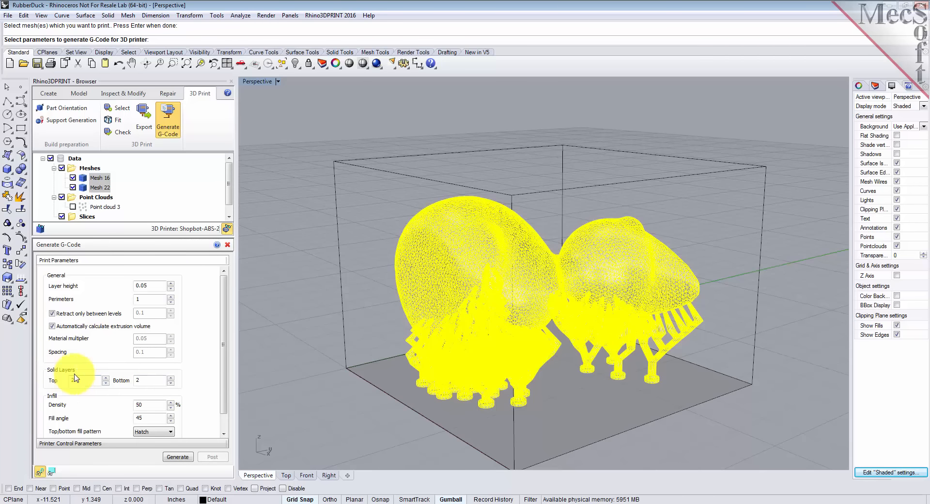
{"action": "left_click_drag", "start_coordinate": [224, 367], "coordinate": [233, 404]}
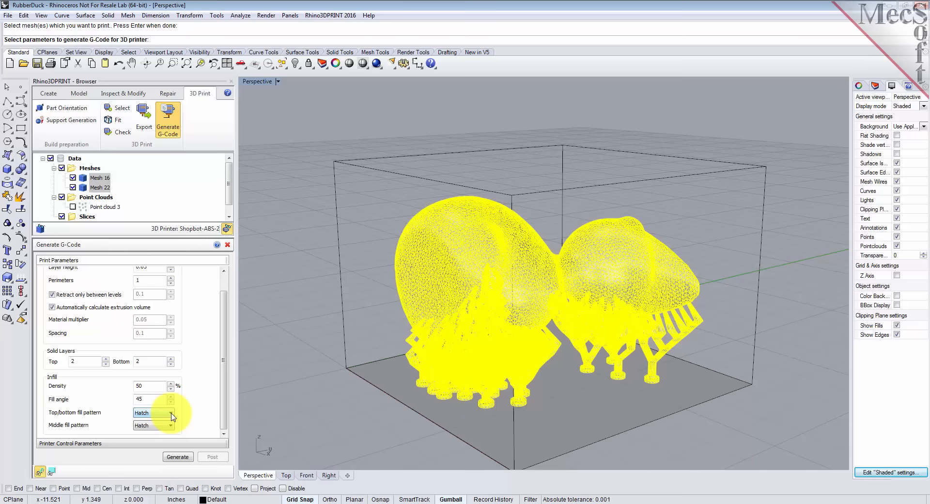
{"action": "left_click", "coordinate": [84, 403]}
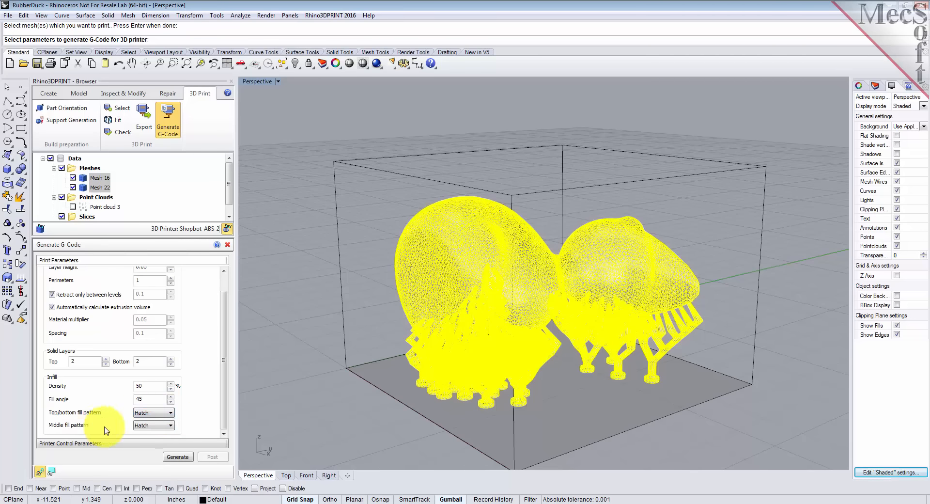
{"action": "left_click", "coordinate": [177, 457]}
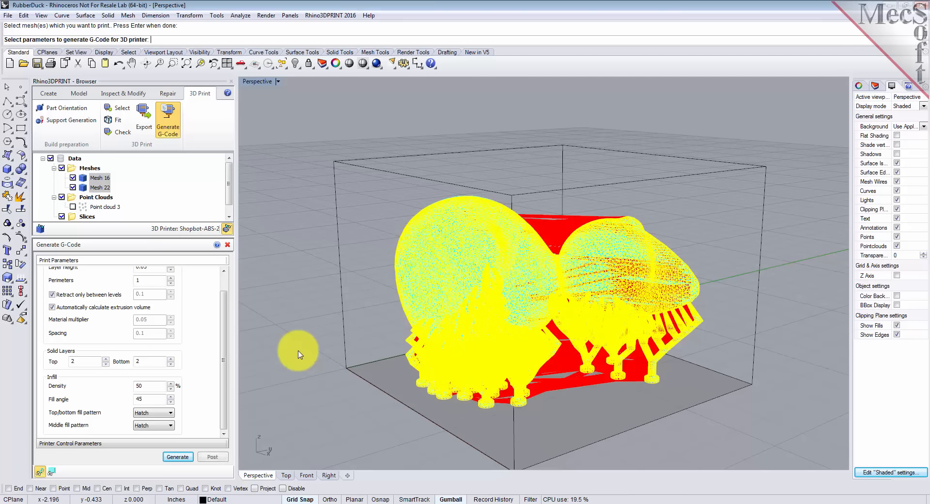
{"action": "mouse_move", "coordinate": [347, 307]}
{"action": "right_mouse_down"}
{"action": "mouse_move", "coordinate": [439, 358]}
{"action": "mouse_move", "coordinate": [528, 361]}
{"action": "mouse_move", "coordinate": [381, 232]}
{"action": "mouse_move", "coordinate": [333, 284]}
{"action": "mouse_move", "coordinate": [291, 258]}
{"action": "mouse_move", "coordinate": [380, 339]}
{"action": "mouse_move", "coordinate": [376, 261]}
{"action": "mouse_move", "coordinate": [365, 305]}
{"action": "mouse_move", "coordinate": [355, 305]}
{"action": "right_mouse_up"}
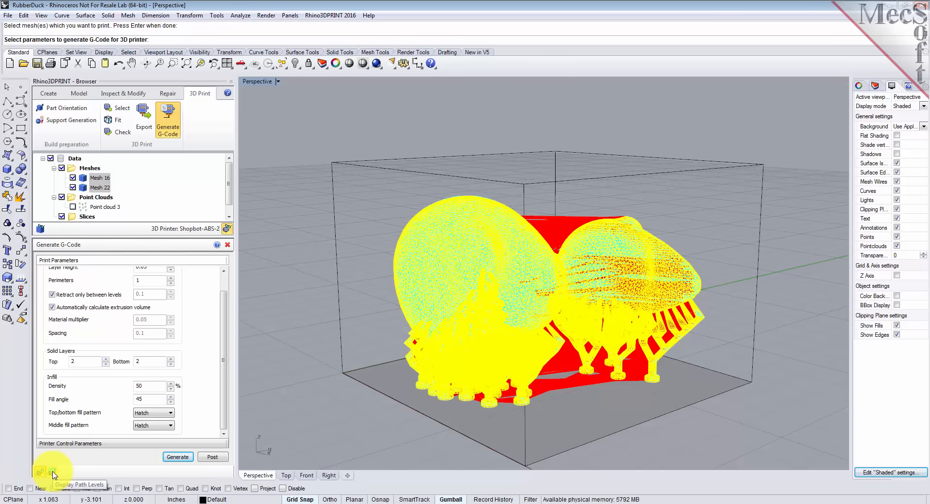
Display the toolpath by Z level and step through the layers from 0.05 up to 1.6
{"action": "left_click", "coordinate": [54, 475]}
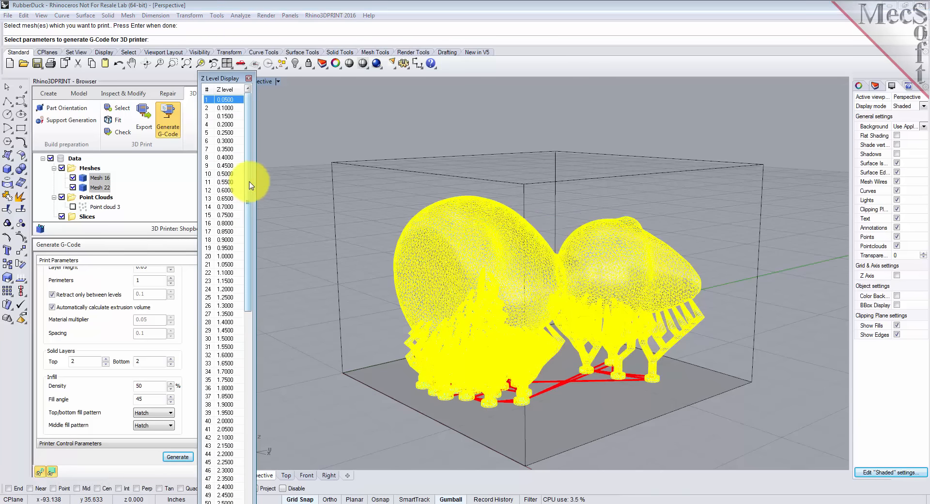
{"action": "left_click_drag", "start_coordinate": [223, 78], "coordinate": [193, 24]}
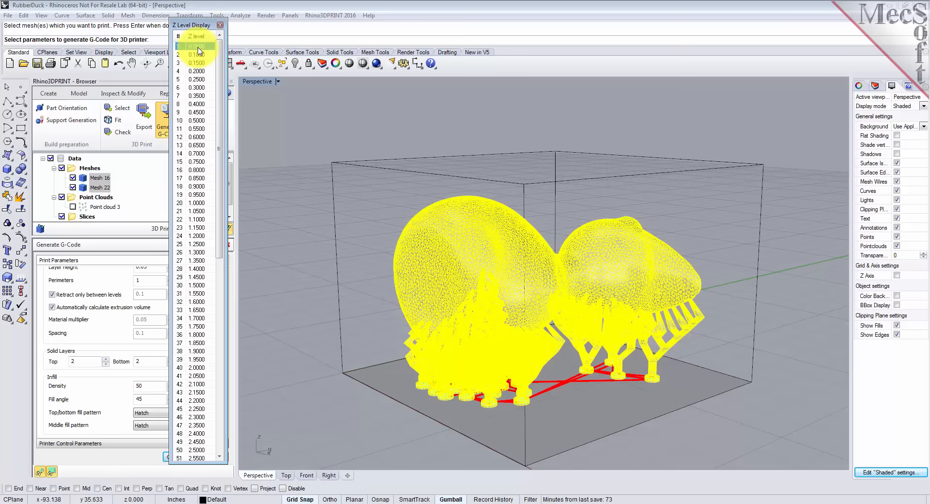
{"action": "key", "text": "Down"}
{"action": "key", "text": "Down"}
{"action": "key", "text": "Down"}
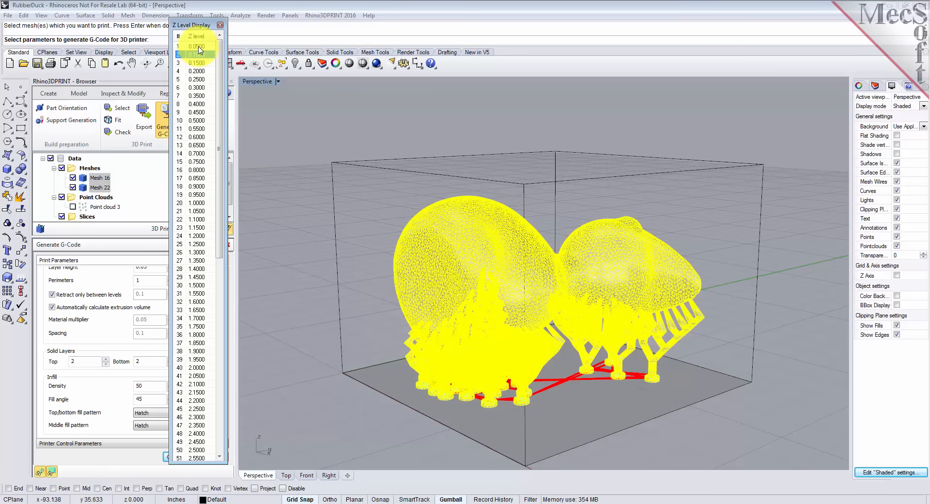
{"action": "key", "text": "Down"}
{"action": "key", "text": "Down"}
{"action": "key", "text": "Down"}
{"action": "key", "text": "Down"}
{"action": "key", "text": "Down"}
{"action": "key", "text": "Down"}
{"action": "key", "text": "Down"}
{"action": "key", "text": "Down"}
{"action": "key", "text": "Down"}
{"action": "key", "text": "Down"}
{"action": "key", "text": "Down"}
{"action": "key", "text": "Down"}
{"action": "key", "text": "Down"}
{"action": "key", "text": "Down"}
{"action": "key", "text": "Down"}
{"action": "key", "text": "Down"}
{"action": "key", "text": "Down"}
{"action": "key", "text": "Down"}
{"action": "key", "text": "Down"}
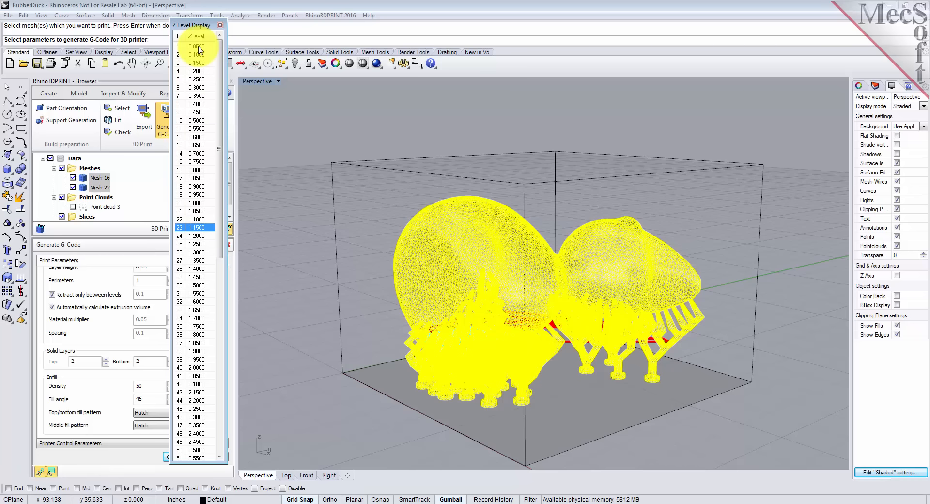
{"action": "key", "text": "Down"}
{"action": "key", "text": "Down"}
{"action": "key", "text": "Down"}
{"action": "key", "text": "Down"}
{"action": "key", "text": "Down"}
{"action": "key", "text": "Down"}
{"action": "key", "text": "Down"}
{"action": "key", "text": "Down"}
{"action": "key", "text": "Down"}
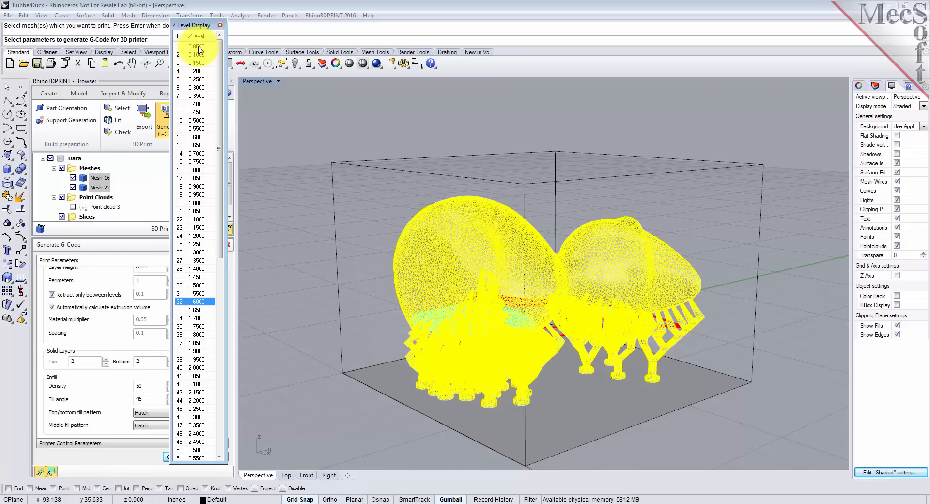
Deselect the meshes to expose the toolpath and step through its layers from Z level 1.6 to 2.05
{"action": "left_click", "coordinate": [319, 228]}
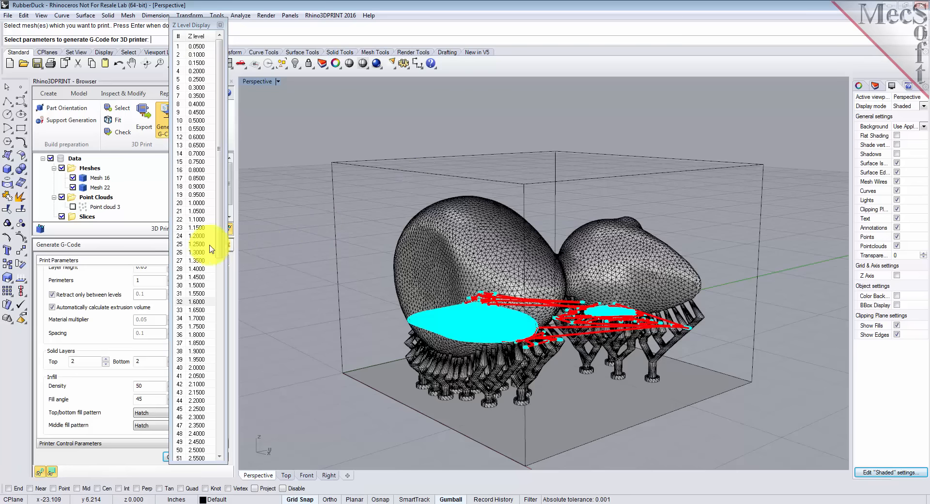
{"action": "left_click", "coordinate": [203, 303]}
{"action": "key", "text": "Down"}
{"action": "key", "text": "Down"}
{"action": "key", "text": "Down"}
{"action": "key", "text": "Down"}
{"action": "key", "text": "Down"}
{"action": "key", "text": "Down"}
{"action": "key", "text": "Down"}
{"action": "key", "text": "Down"}
{"action": "key", "text": "Down"}
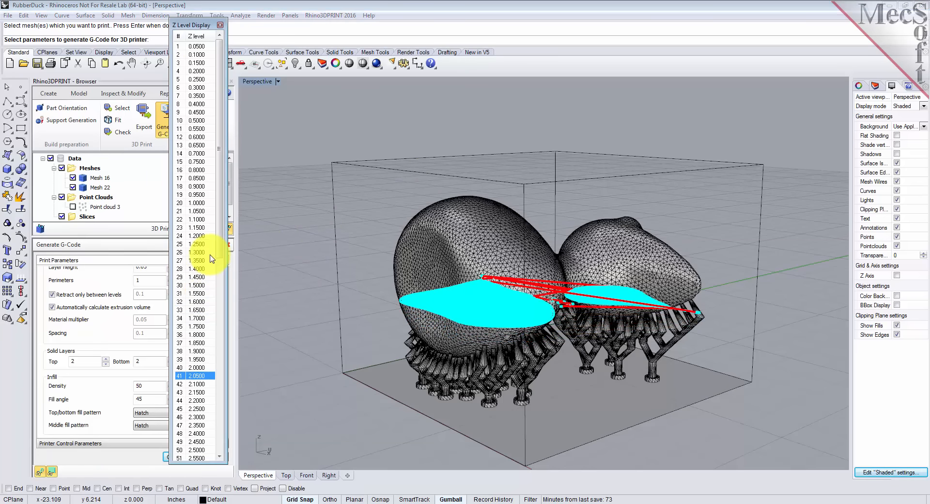
Examine the toolpath lines inside the duck's head at Z level 2.05 up close and return to the whole model
{"action": "scroll", "coordinate": [680, 341], "scroll_direction": "up", "scroll_amount": 3}
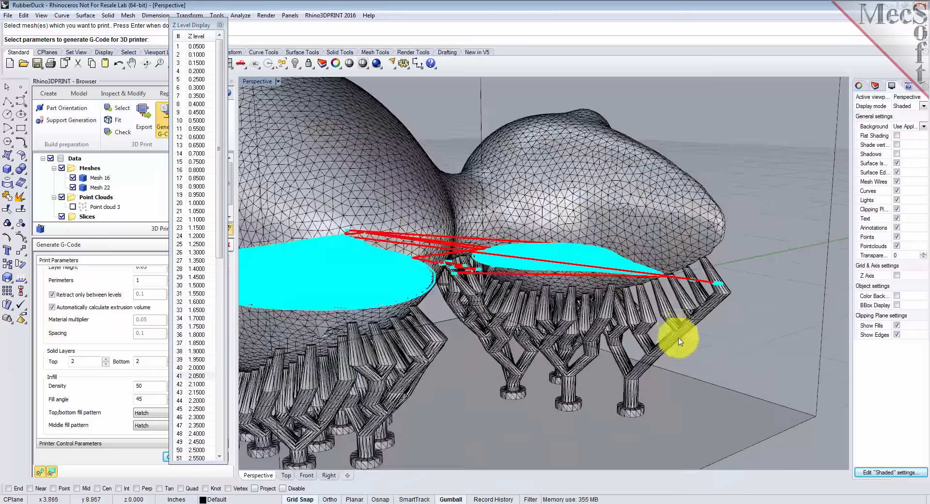
{"action": "scroll", "coordinate": [635, 269], "scroll_direction": "up", "scroll_amount": 8}
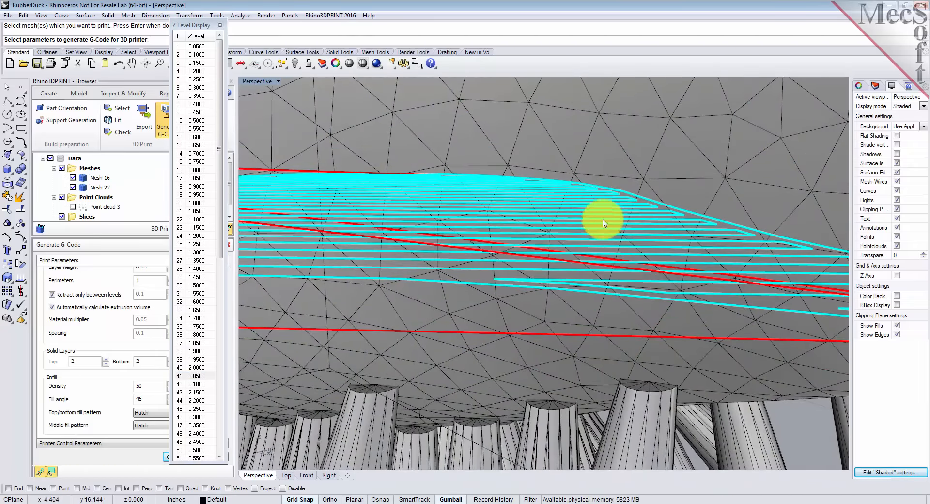
{"action": "scroll", "coordinate": [554, 224], "scroll_direction": "down", "scroll_amount": 6}
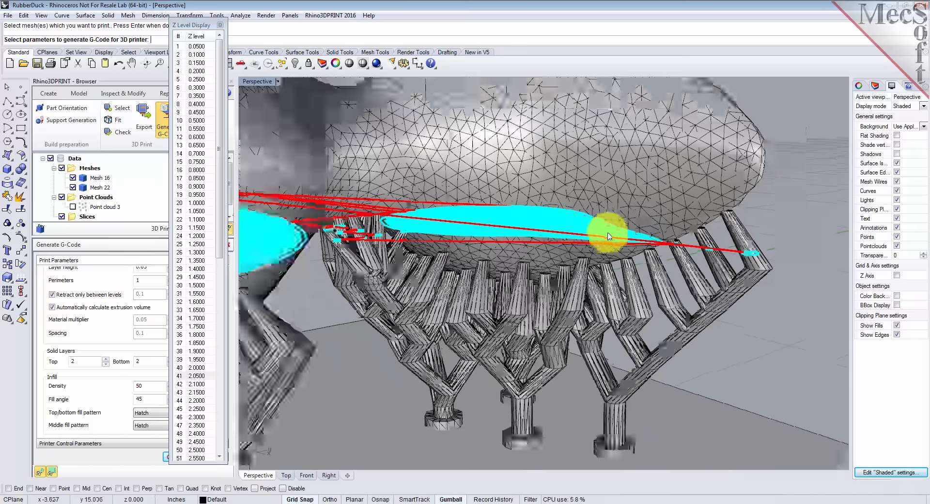
{"action": "scroll", "coordinate": [609, 236], "scroll_direction": "down", "scroll_amount": 5}
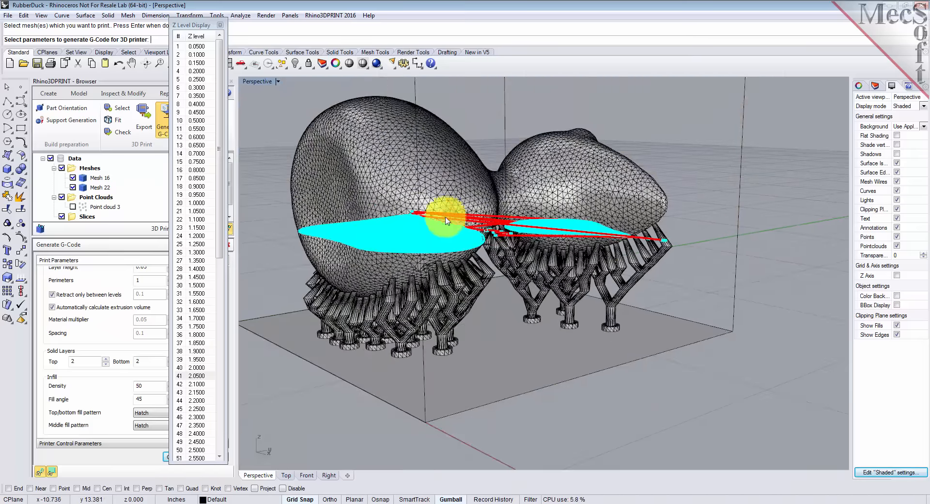
{"action": "scroll", "coordinate": [502, 228], "scroll_direction": "down", "scroll_amount": 4}
{"action": "right_click_drag", "start_coordinate": [507, 235], "coordinate": [484, 234]}
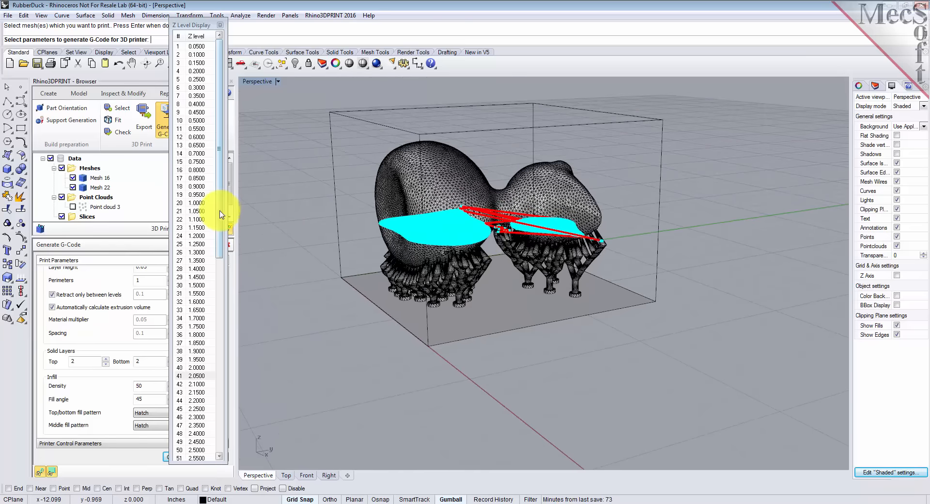
Step through the toolpath layers from Z level 2.05 upward to inspect the slices near the duck's top
{"action": "left_click", "coordinate": [199, 376]}
{"action": "key", "text": "Down"}
{"action": "key", "text": "Down"}
{"action": "key", "text": "Down"}
{"action": "key", "text": "Down"}
{"action": "key", "text": "Down"}
{"action": "key", "text": "Down"}
{"action": "key", "text": "Down"}
{"action": "key", "text": "Down"}
{"action": "key", "text": "Down"}
{"action": "key", "text": "Down"}
{"action": "key", "text": "Down"}
{"action": "key", "text": "Down"}
{"action": "key", "text": "Down"}
{"action": "key", "text": "Down"}
{"action": "key", "text": "Down"}
{"action": "key", "text": "Down"}
{"action": "key", "text": "Down"}
{"action": "key", "text": "Down"}
{"action": "key", "text": "Down"}
{"action": "key", "text": "Down"}
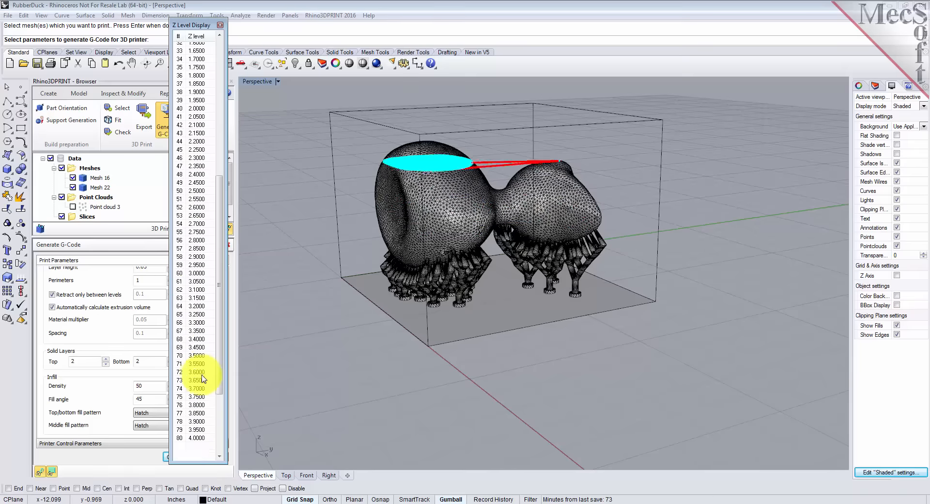
Step up and back down through the toolpath layers, stopping at Z level 0.85, and end the level-by-level display
{"action": "key", "text": "Down"}
{"action": "key", "text": "Down"}
{"action": "key", "text": "Down"}
{"action": "key", "text": "Down"}
{"action": "key", "text": "Down"}
{"action": "key", "text": "Down"}
{"action": "key", "text": "Down"}
{"action": "key", "text": "Down"}
{"action": "key", "text": "Down"}
{"action": "key", "text": "Down"}
{"action": "key", "text": "Down"}
{"action": "key", "text": "Down"}
{"action": "key", "text": "Down"}
{"action": "key", "text": "Up"}
{"action": "key", "text": "Up"}
{"action": "key", "text": "Up"}
{"action": "key", "text": "Up"}
{"action": "key", "text": "Up"}
{"action": "key", "text": "Up"}
{"action": "key", "text": "Up"}
{"action": "key", "text": "Up"}
{"action": "key", "text": "Up"}
{"action": "key", "text": "Up"}
{"action": "key", "text": "Up"}
{"action": "key", "text": "Up"}
{"action": "key", "text": "Up"}
{"action": "key", "text": "Up"}
{"action": "key", "text": "Up"}
{"action": "key", "text": "Up"}
{"action": "key", "text": "Up"}
{"action": "key", "text": "Up"}
{"action": "key", "text": "Up"}
{"action": "key", "text": "Up"}
{"action": "key", "text": "Up"}
{"action": "key", "text": "Up"}
{"action": "key", "text": "Up"}
{"action": "key", "text": "Up"}
{"action": "key", "text": "Up"}
{"action": "key", "text": "Up"}
{"action": "key", "text": "Up"}
{"action": "key", "text": "Up"}
{"action": "key", "text": "Up"}
{"action": "key", "text": "Up"}
{"action": "key", "text": "Up"}
{"action": "key", "text": "Up"}
{"action": "key", "text": "Up"}
{"action": "key", "text": "Up"}
{"action": "key", "text": "Up"}
{"action": "key", "text": "Up"}
{"action": "key", "text": "Up"}
{"action": "key", "text": "Up"}
{"action": "key", "text": "Up"}
{"action": "key", "text": "Up"}
{"action": "key", "text": "Up"}
{"action": "key", "text": "Up"}
{"action": "key", "text": "Up"}
{"action": "key", "text": "Up"}
{"action": "key", "text": "Up"}
{"action": "key", "text": "Up"}
{"action": "key", "text": "Up"}
{"action": "key", "text": "Up"}
{"action": "key", "text": "Up"}
{"action": "key", "text": "Up"}
{"action": "key", "text": "Up"}
{"action": "key", "text": "Up"}
{"action": "key", "text": "Up"}
{"action": "key", "text": "Up"}
{"action": "key", "text": "Down"}
{"action": "key", "text": "Down"}
{"action": "key", "text": "Down"}
{"action": "key", "text": "Down"}
{"action": "key", "text": "Down"}
{"action": "key", "text": "Down"}
{"action": "key", "text": "Down"}
{"action": "key", "text": "Down"}
{"action": "key", "text": "Down"}
{"action": "key", "text": "Down"}
{"action": "key", "text": "Down"}
{"action": "key", "text": "Down"}
{"action": "key", "text": "Down"}
{"action": "key", "text": "Down"}
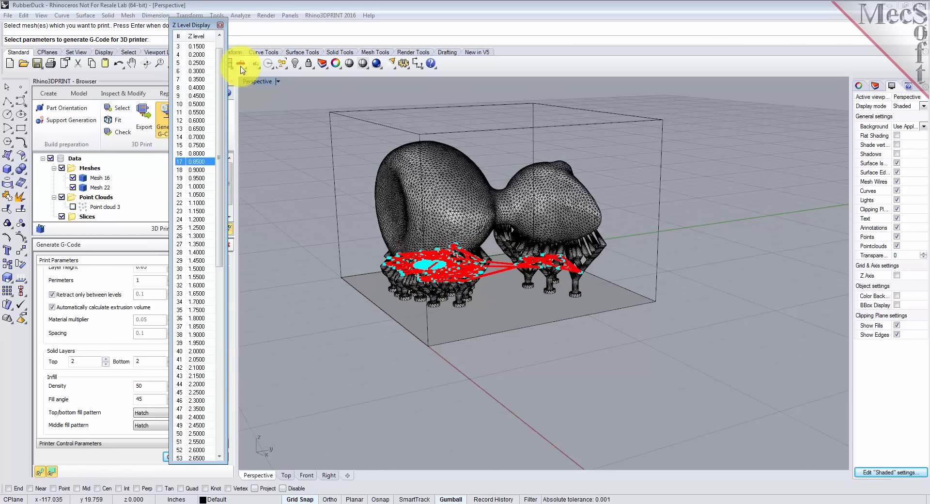
{"action": "left_click", "coordinate": [221, 25]}
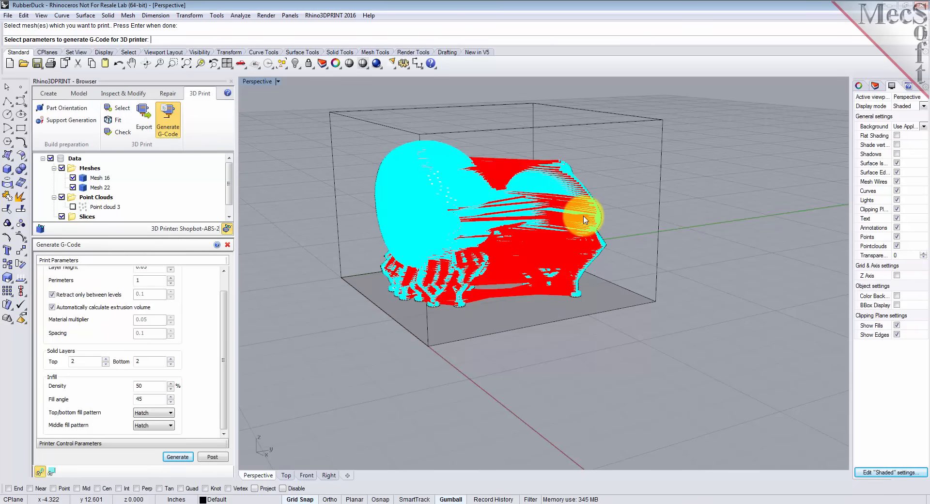
Post the toolpath to the QuickStart folder as RubberDuck.nc using the ShopBotGCode post-processor
{"action": "left_click", "coordinate": [214, 457]}
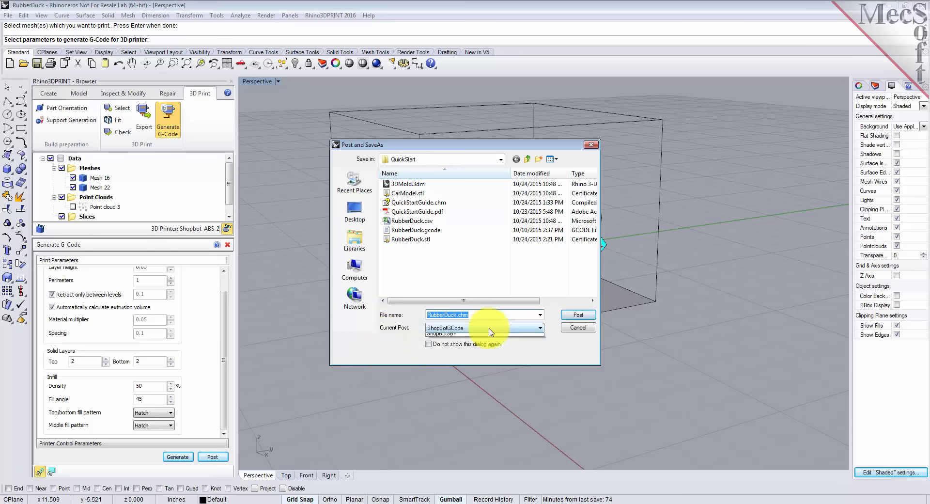
{"action": "left_click", "coordinate": [489, 329]}
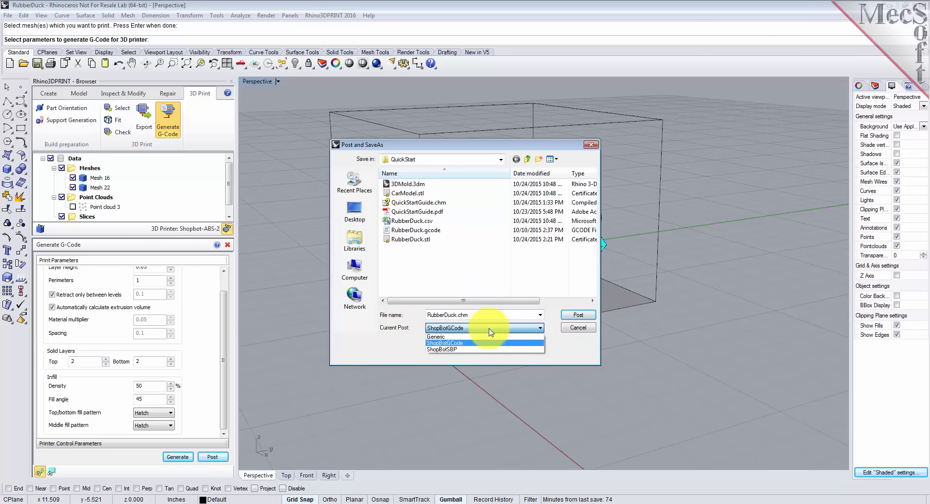
{"action": "left_click", "coordinate": [465, 343]}
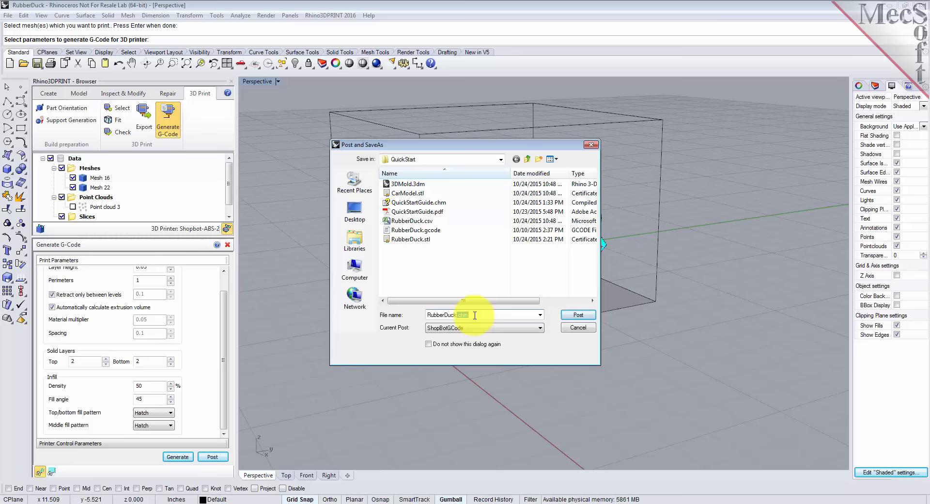
{"action": "key", "text": "BackSpace"}
{"action": "type", "text": "n"}
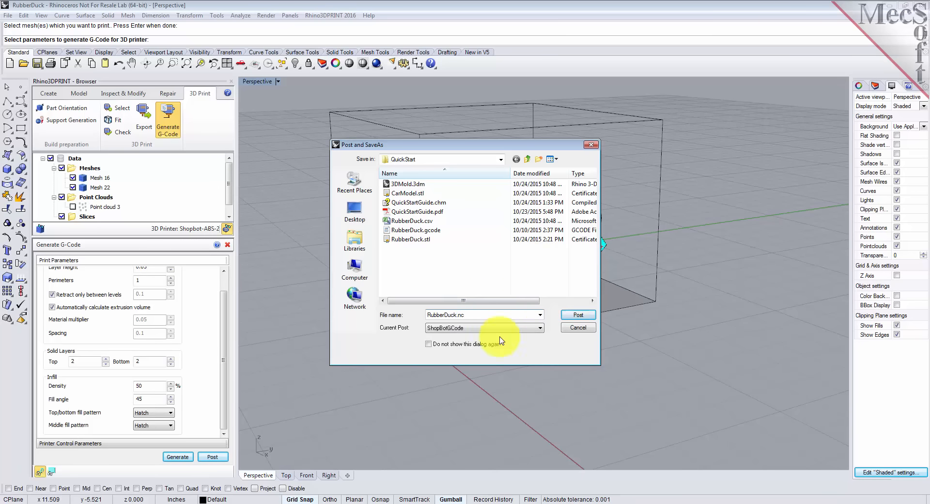
{"action": "left_click", "coordinate": [579, 315]}
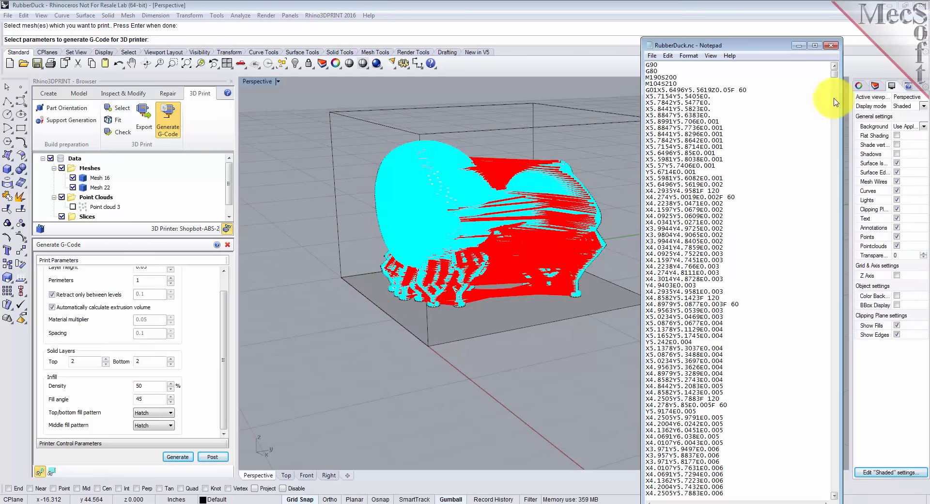
Compare the temperature and feed commands in the posted RubberDuck.nc with the extruder, bed and speed settings in the printer control parameters
{"action": "mouse_move", "coordinate": [834, 74]}
{"action": "left_mouse_down"}
{"action": "mouse_move", "coordinate": [832, 211]}
{"action": "mouse_move", "coordinate": [887, 311]}
{"action": "mouse_move", "coordinate": [864, 239]}
{"action": "mouse_move", "coordinate": [844, 71]}
{"action": "left_mouse_up"}
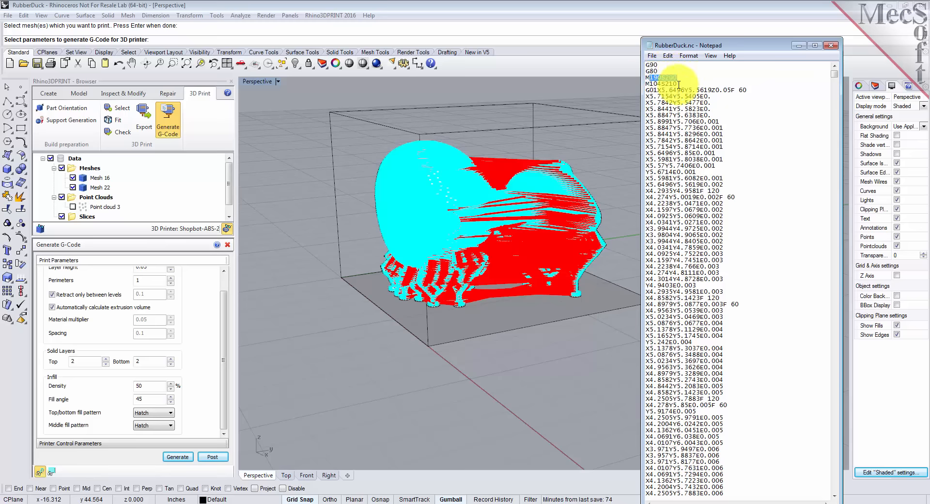
{"action": "left_click_drag", "start_coordinate": [646, 84], "coordinate": [687, 81]}
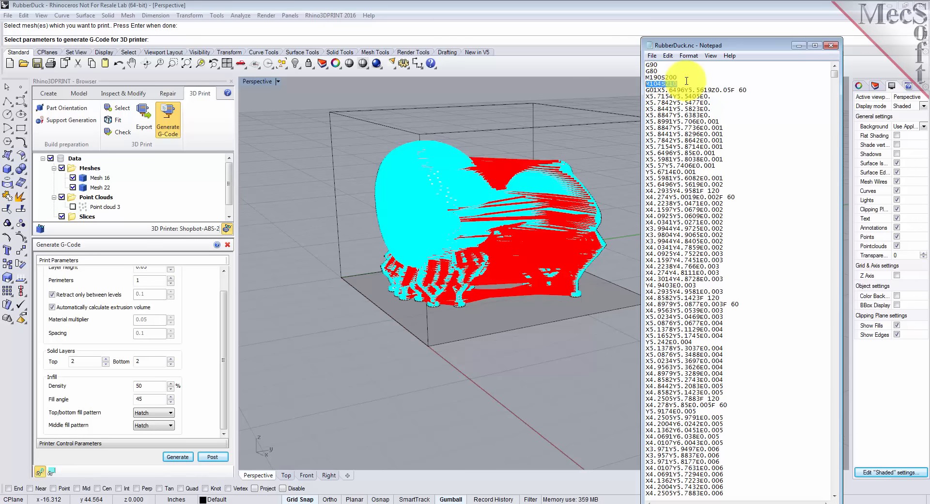
{"action": "left_click", "coordinate": [73, 443]}
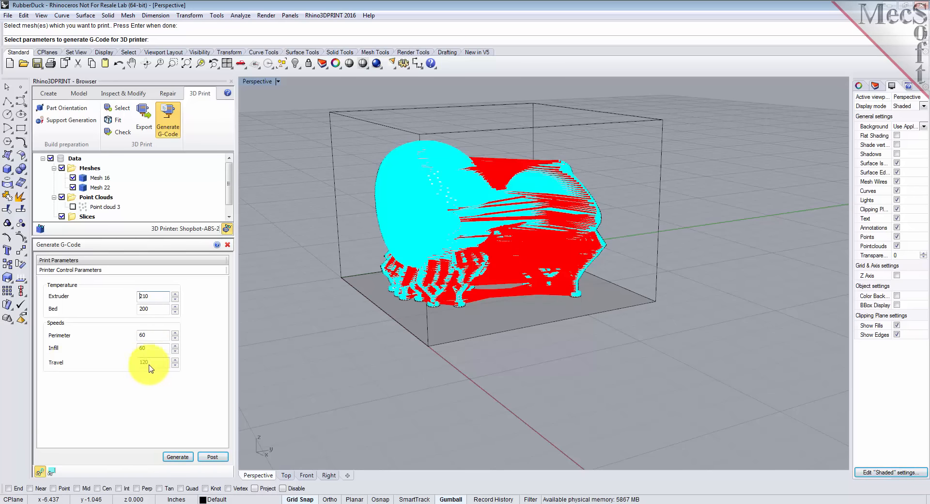
{"action": "left_click", "coordinate": [565, 503]}
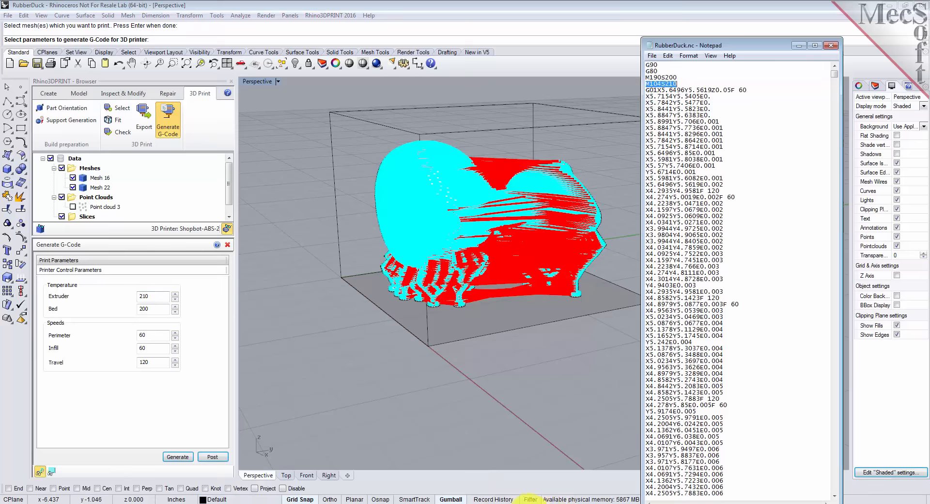
{"action": "left_click_drag", "start_coordinate": [679, 80], "coordinate": [751, 91]}
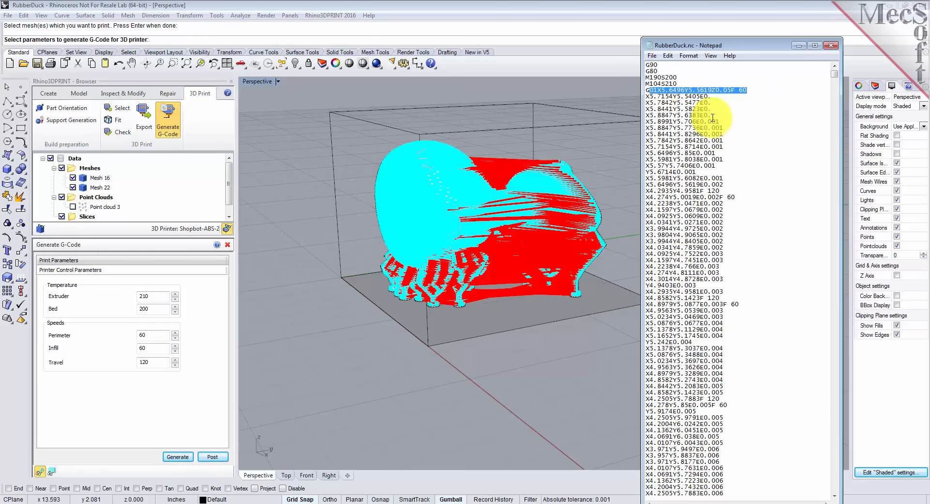
{"action": "mouse_move", "coordinate": [835, 81]}
{"action": "left_mouse_down"}
{"action": "mouse_move", "coordinate": [831, 484]}
{"action": "mouse_move", "coordinate": [844, 395]}
{"action": "mouse_move", "coordinate": [841, 72]}
{"action": "left_mouse_up"}
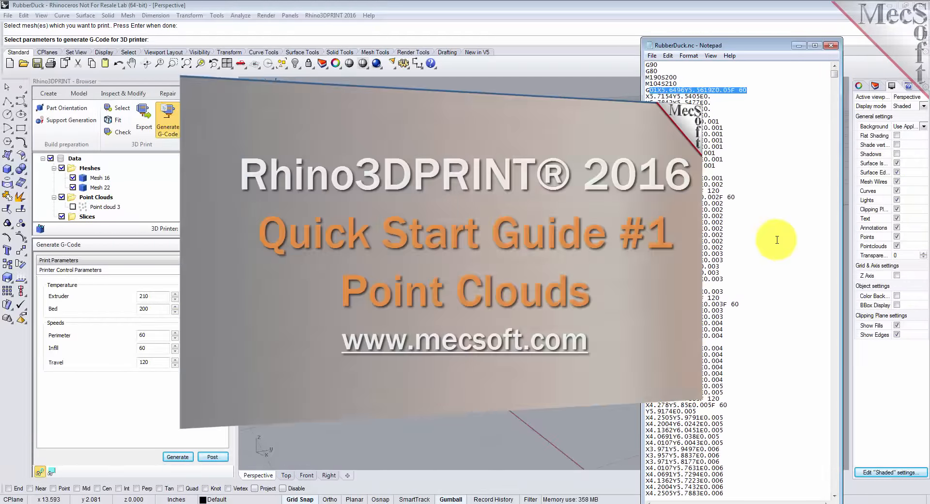